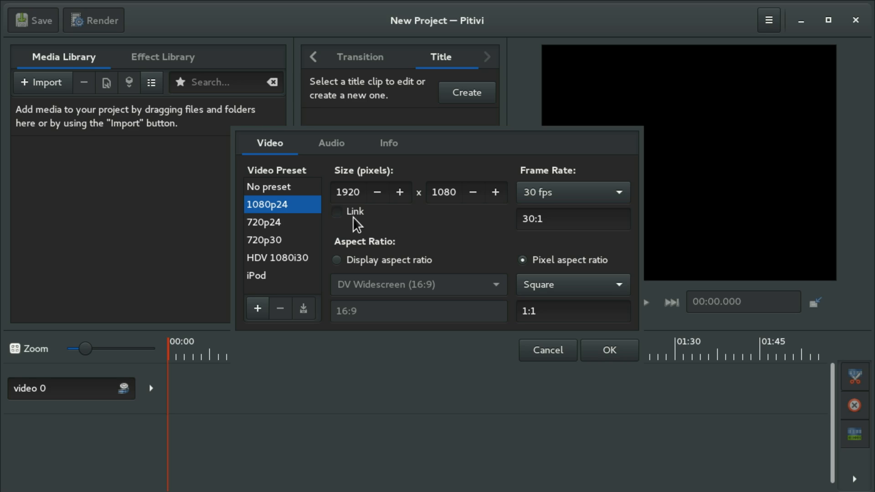
- Try the display aspect ratio option for the project video and return to a Square pixel aspect ratio
click(354, 217)
click(419, 261)
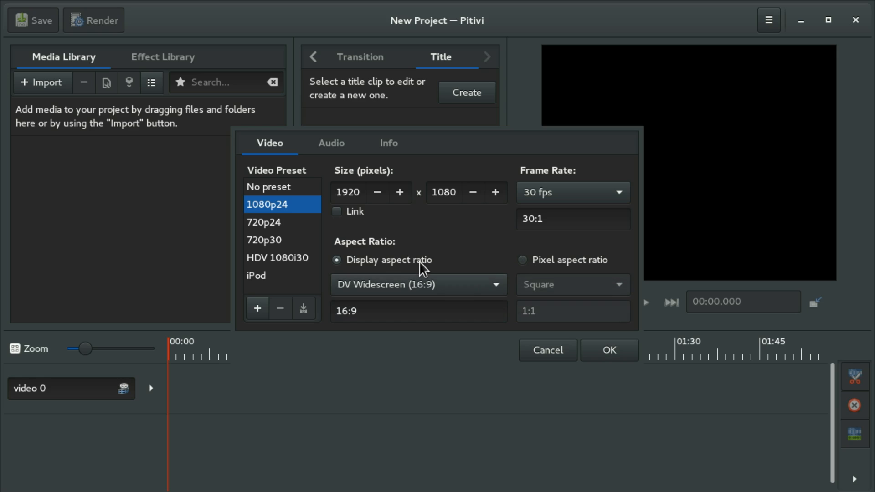
click(549, 260)
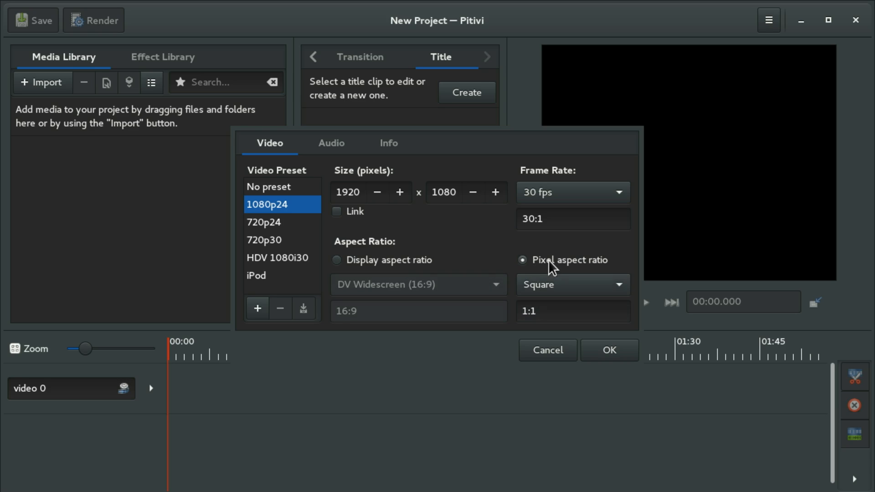
click(575, 280)
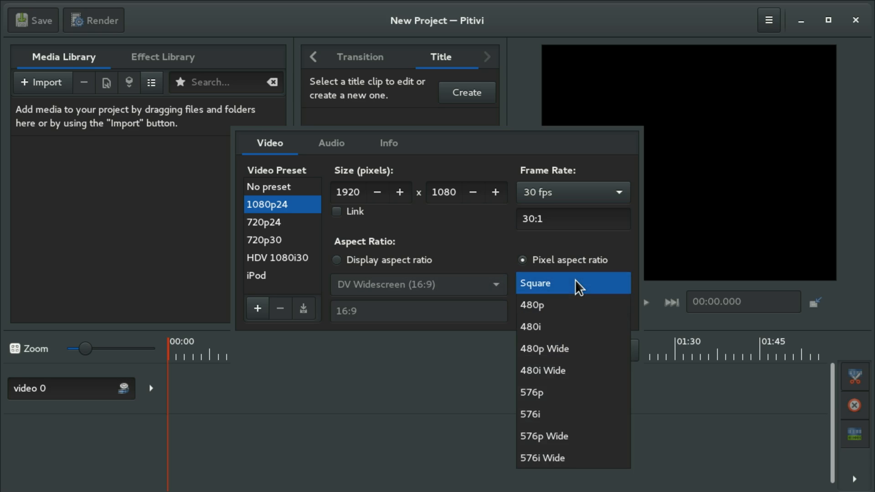
click(571, 281)
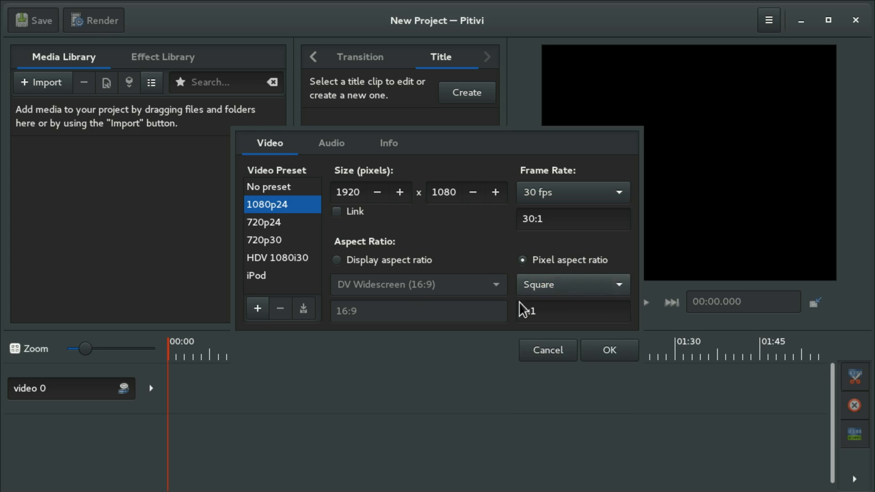
- Examine the audio sample rate choices and try the iPod audio preset, returning to No preset
click(341, 144)
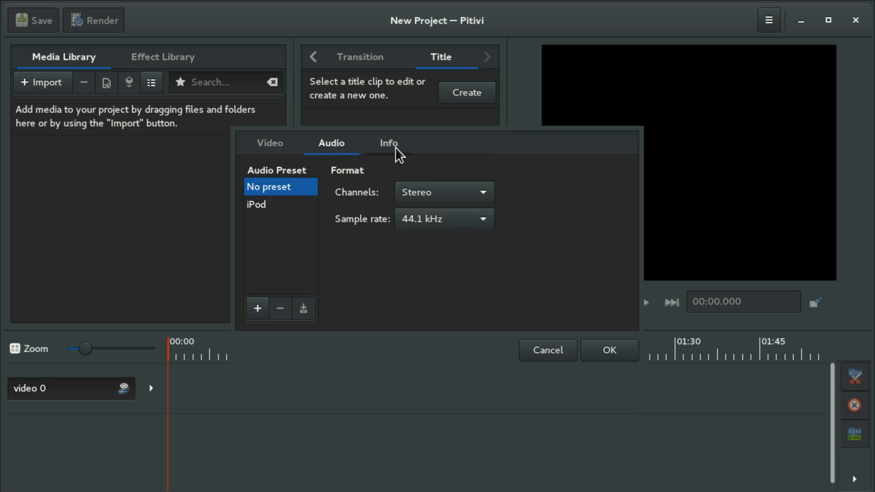
click(458, 216)
click(459, 216)
click(453, 216)
click(454, 217)
click(284, 203)
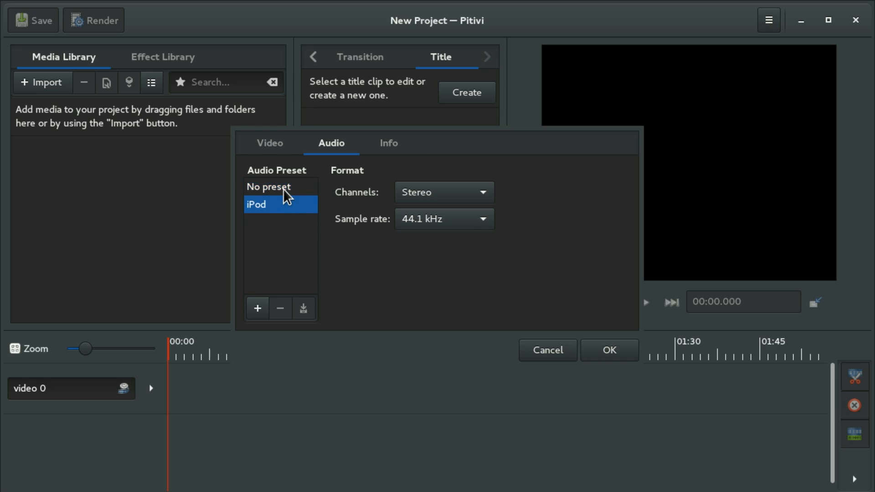
click(284, 189)
click(261, 205)
click(283, 190)
click(276, 205)
click(282, 187)
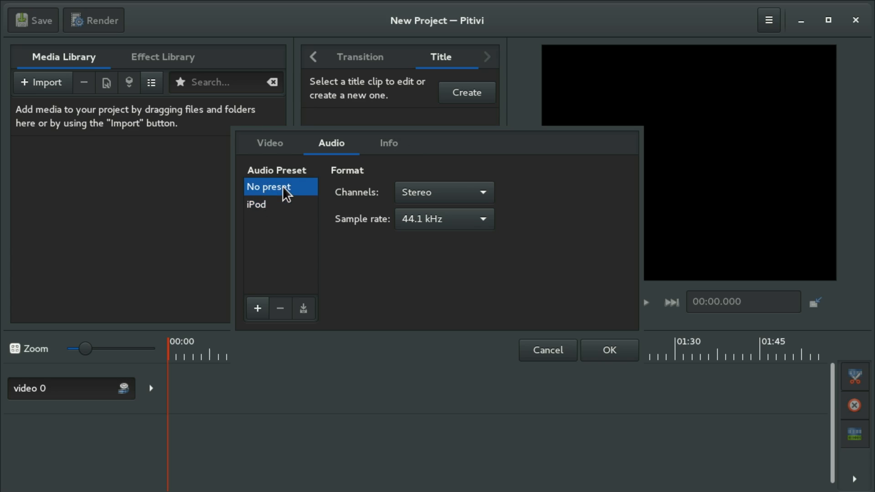
- Set the project title to FirstPitiviExperience and the author to MEEEE
click(402, 150)
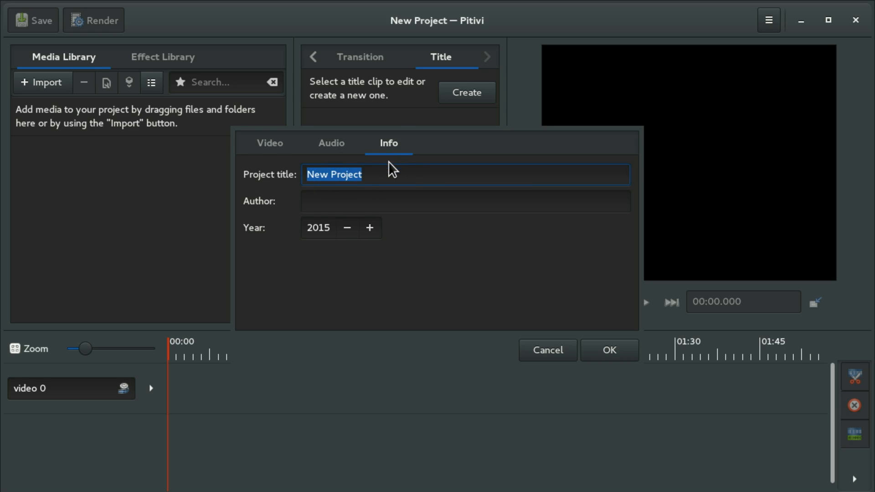
text(FirstPitiviExperience)
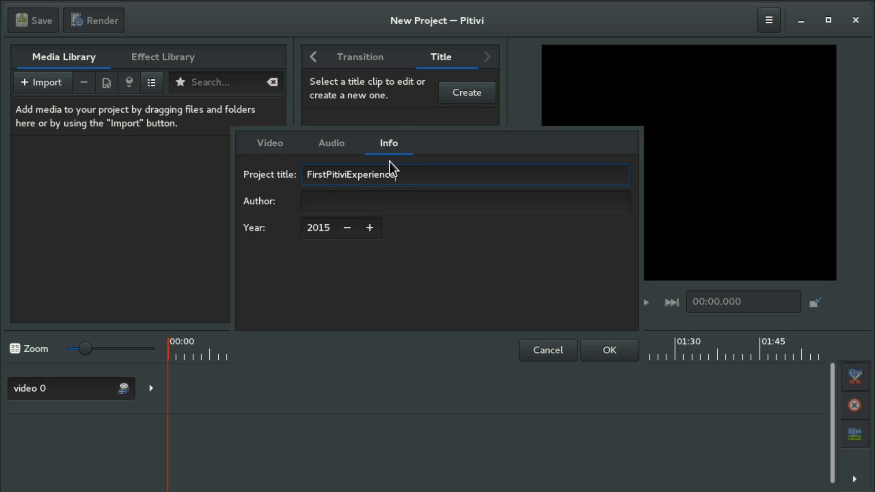
click(396, 202)
text(MEEEE)
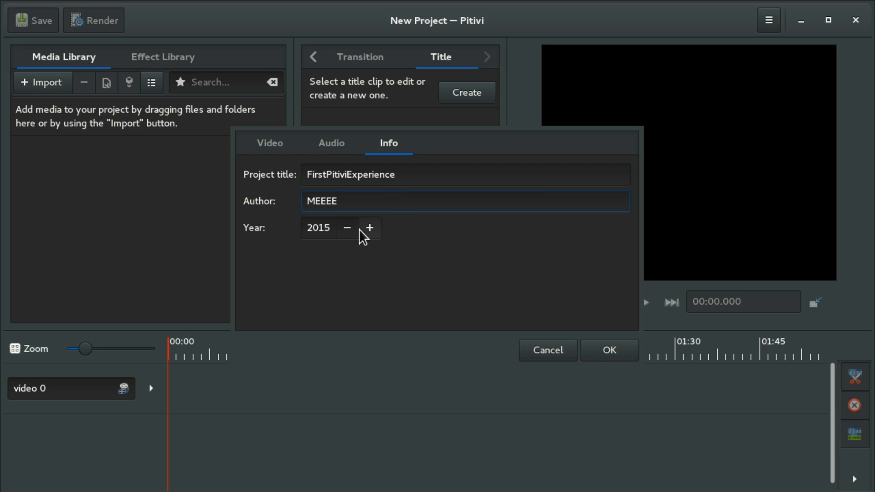
- Set the project year to 3025 and accept the project settings
click(367, 232)
click(367, 233)
click(369, 233)
click(369, 234)
click(369, 230)
key(Delete)
key(Delete)
key(Delete)
key(Delete)
text(3025)
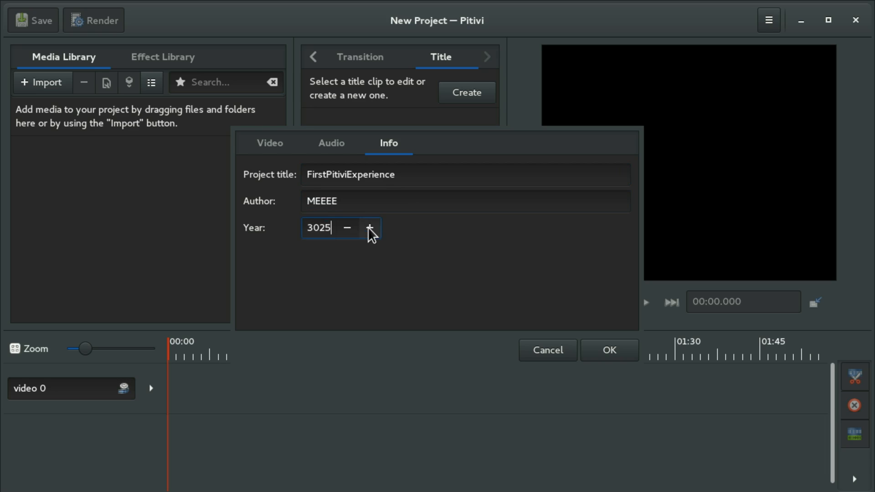
click(269, 142)
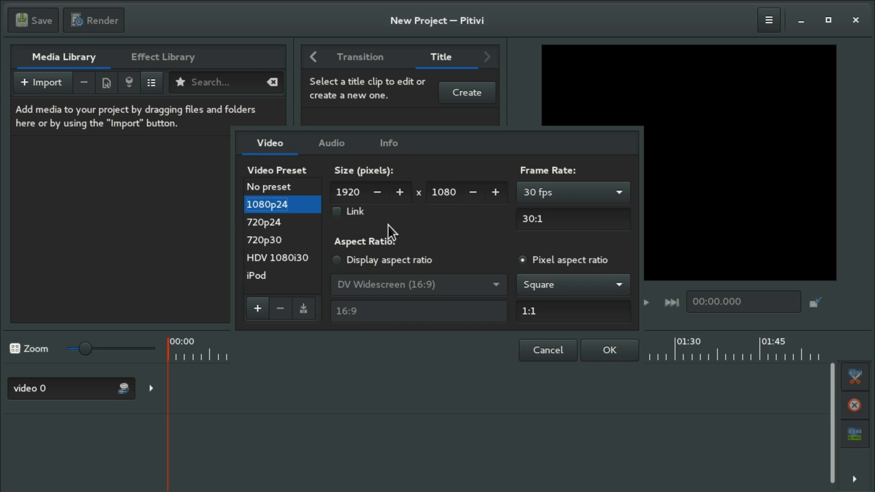
click(617, 352)
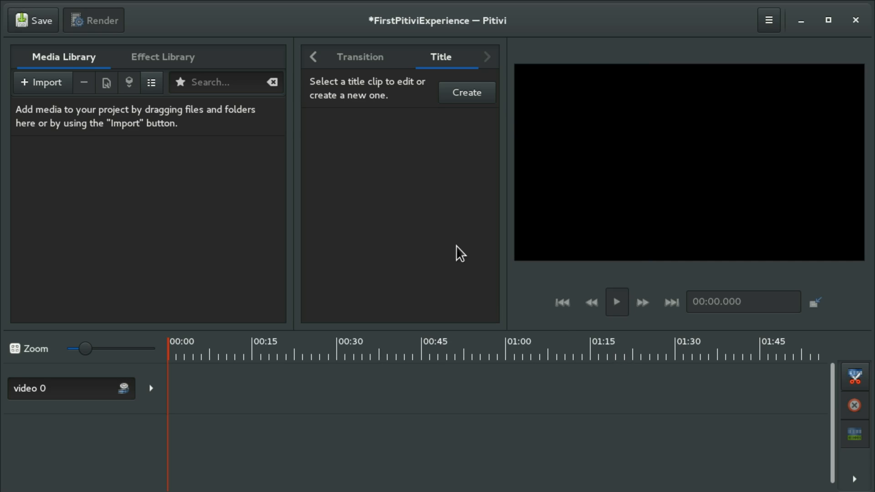
- Review the title, author and year in the project settings and close them without changes
click(769, 20)
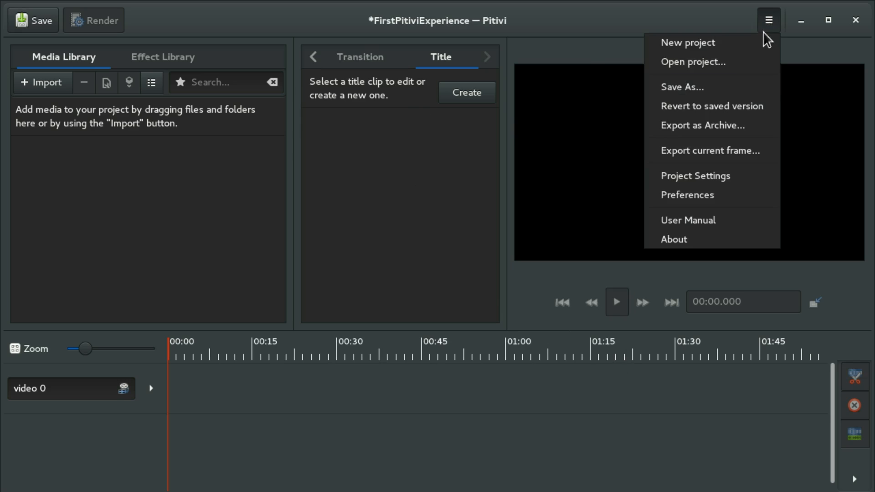
click(713, 180)
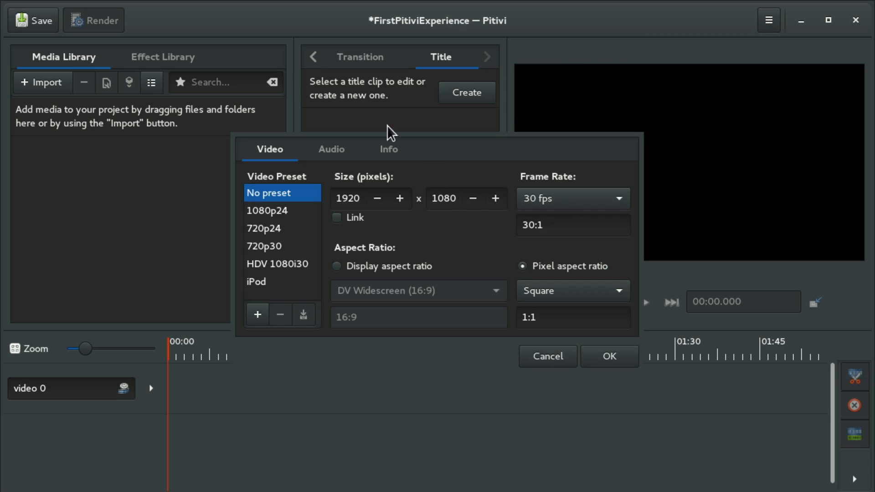
scroll(400, 154, down, 2)
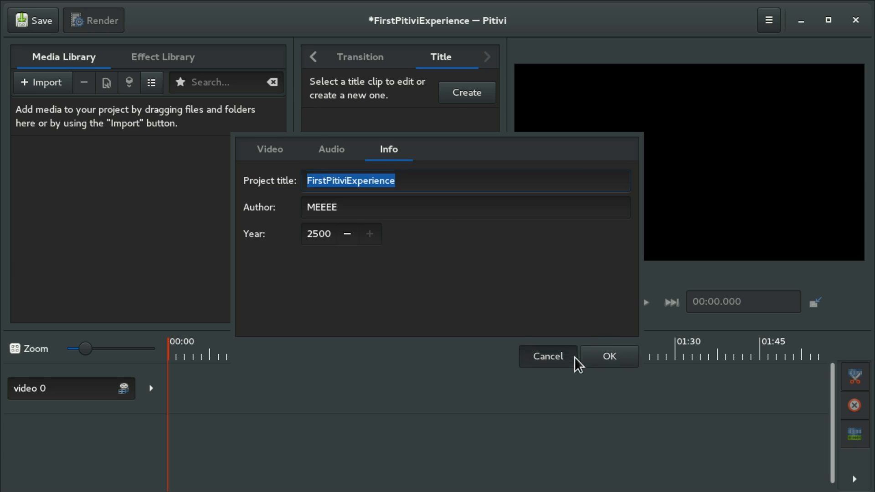
click(573, 356)
- Check the program's version number in the About information and close it
click(767, 22)
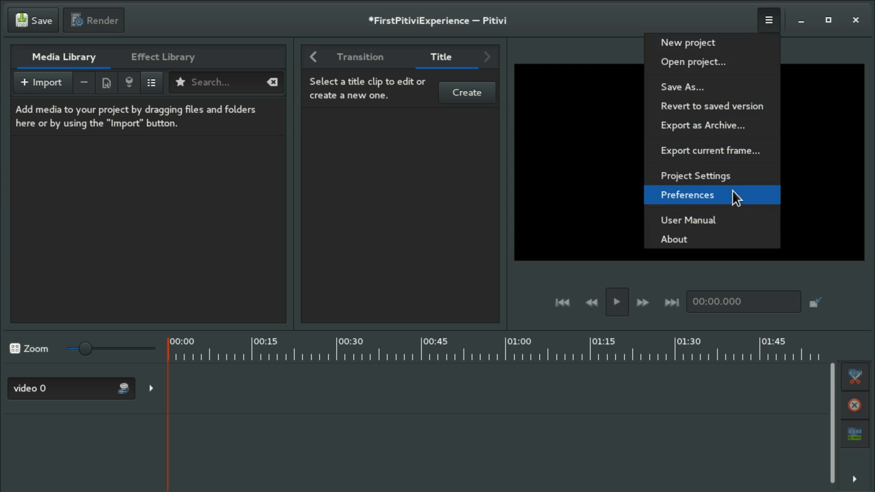
click(691, 236)
double_click(455, 246)
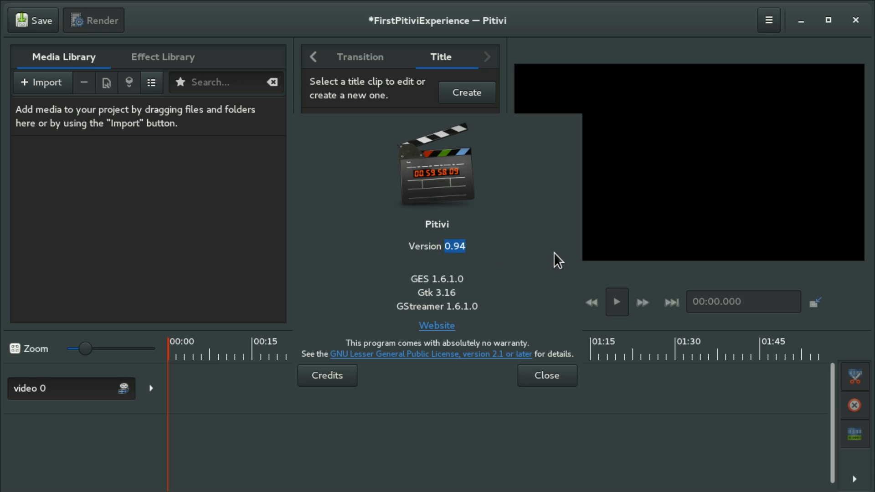
click(463, 248)
click(558, 376)
- Save the project in the home folder as PITIVITEST.xges
click(770, 20)
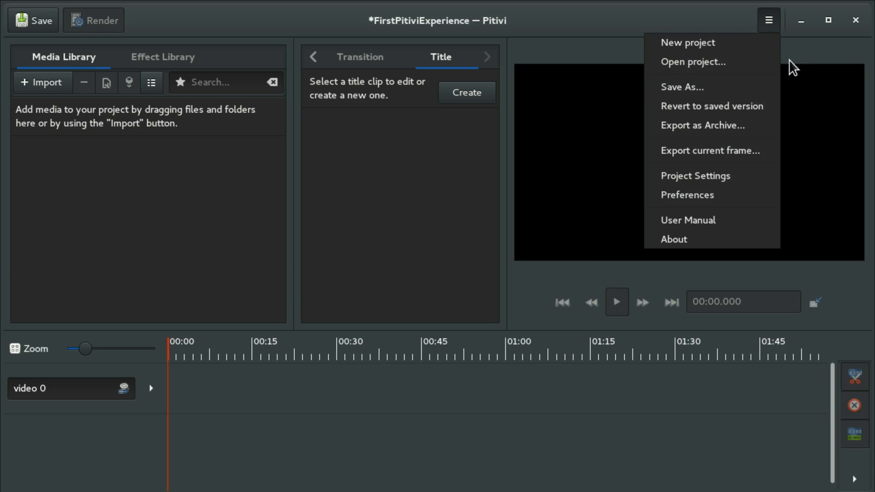
click(748, 90)
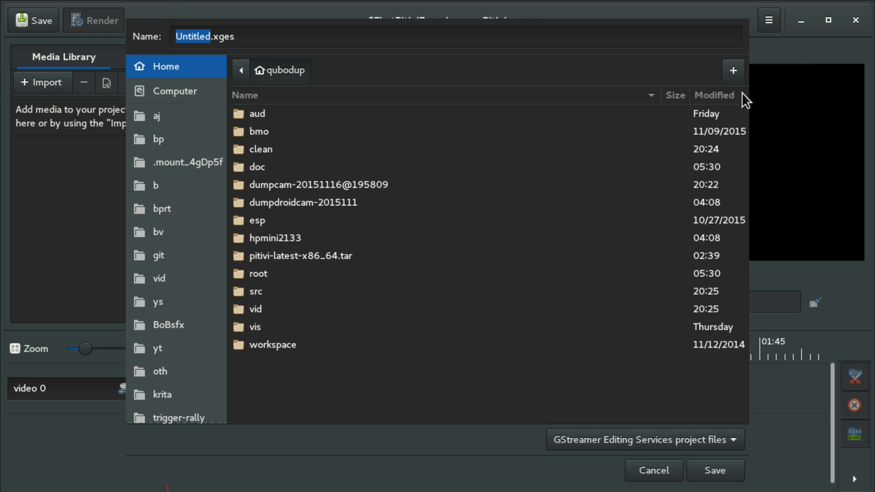
text(PITIVITEST)
key(Return)
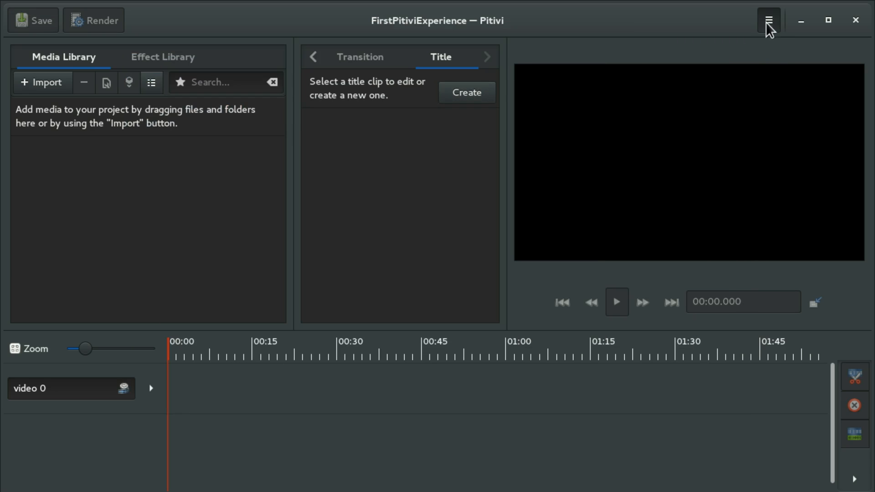
- Check the home folder for the saved project file and leave without saving another copy
click(768, 22)
click(744, 86)
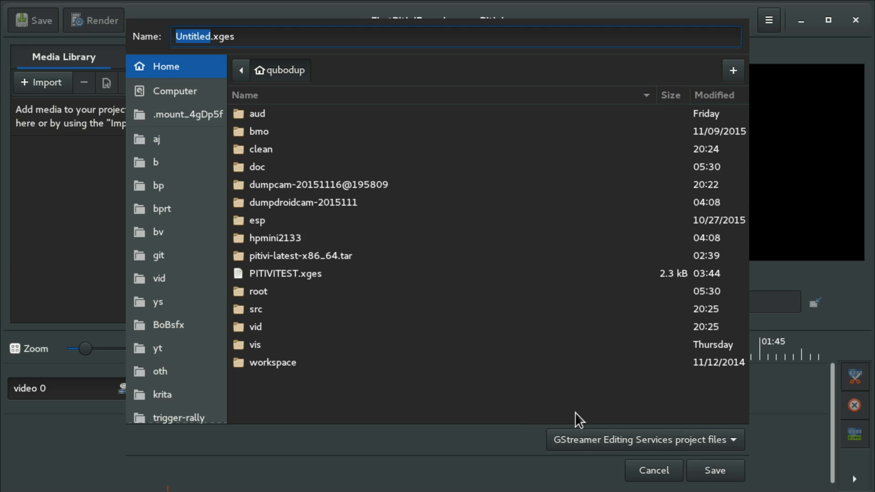
click(628, 472)
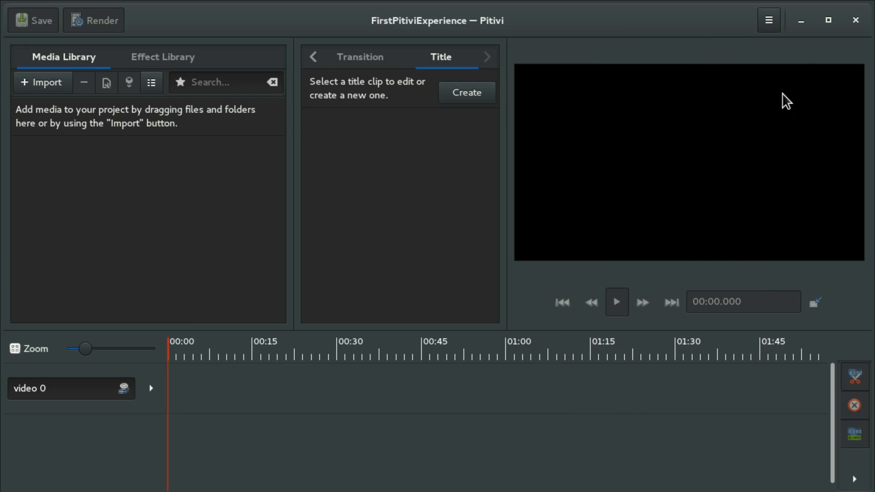
- Review the image clip duration and snap distance preferences and close them unchanged
click(773, 24)
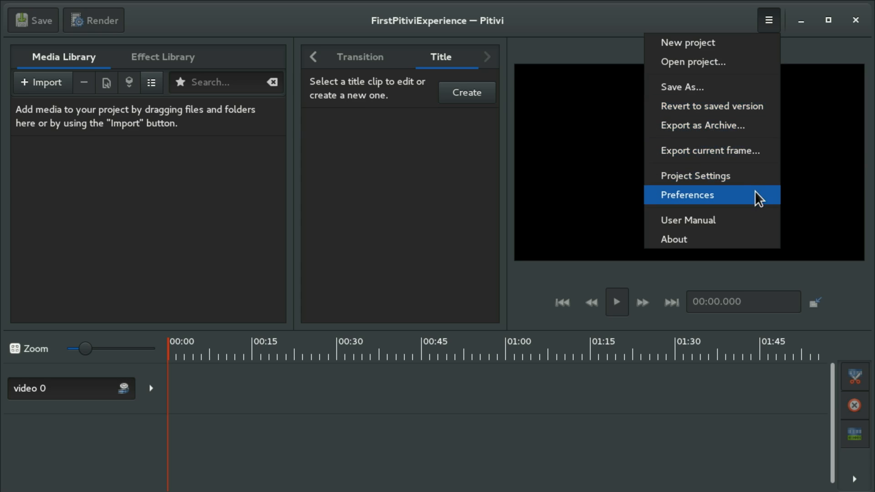
click(722, 197)
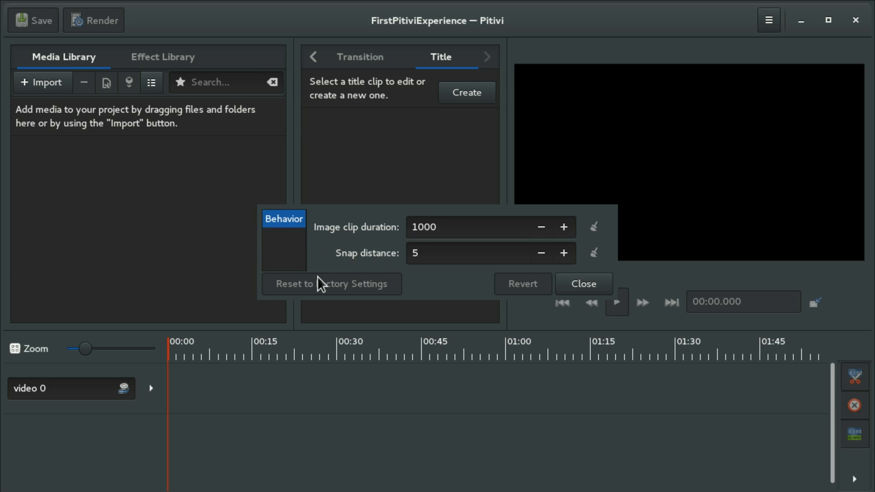
double_click(442, 228)
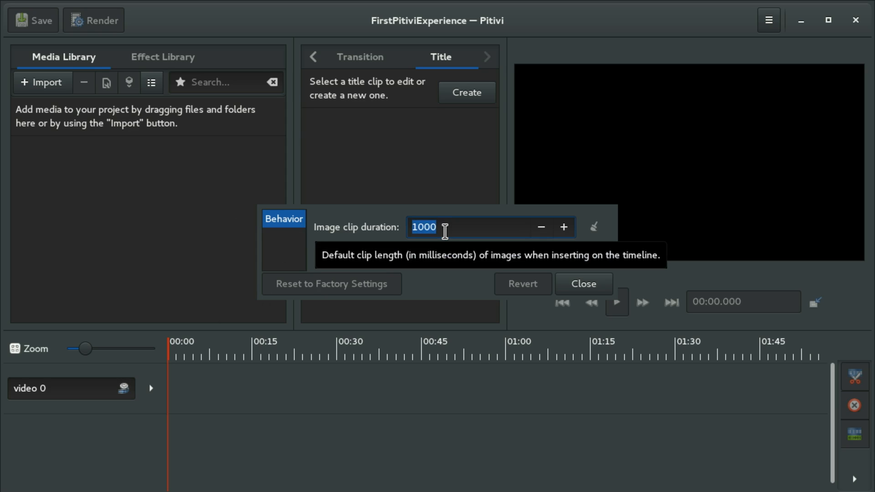
click(443, 258)
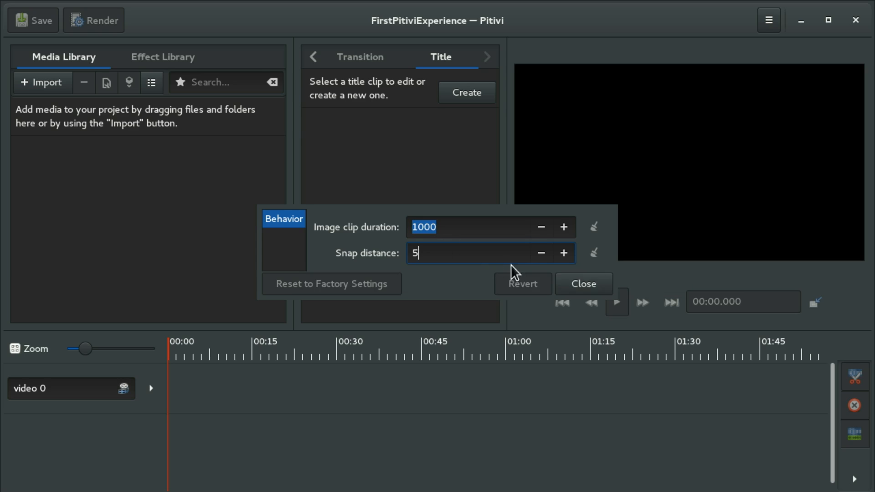
click(579, 281)
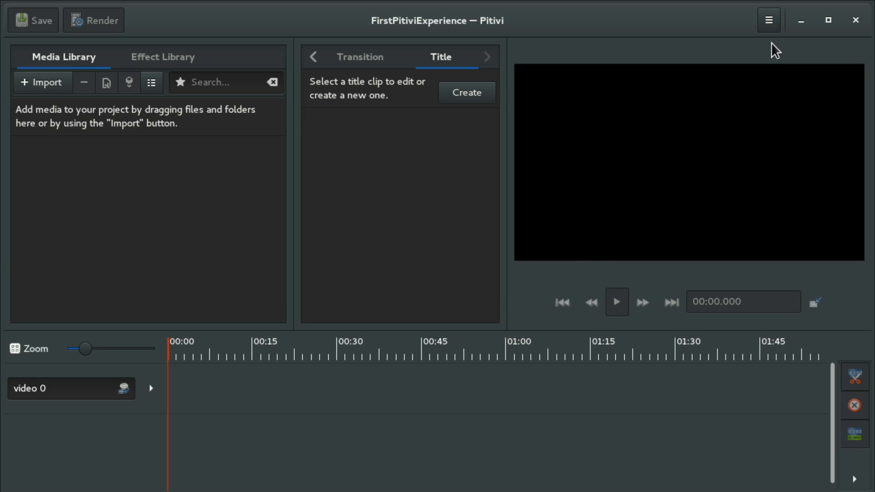
- Review the project's video size, frame rate and aspect ratio settings and dismiss them unchanged
click(770, 20)
click(670, 175)
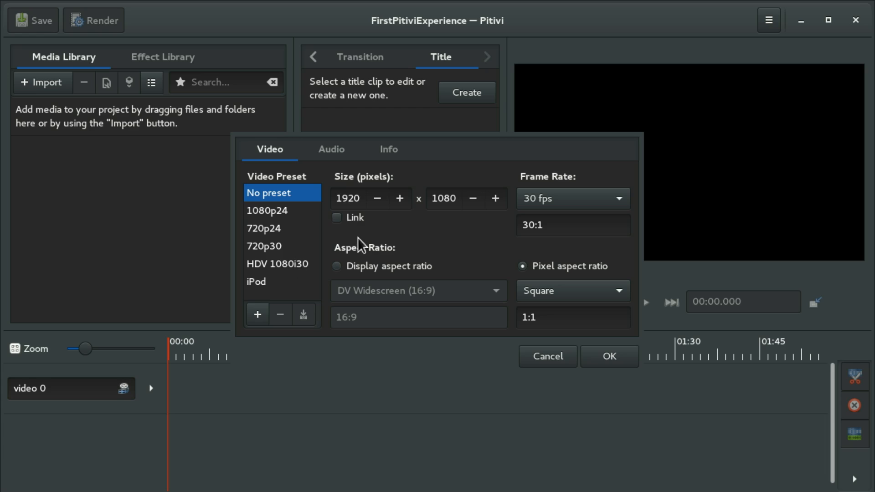
click(548, 357)
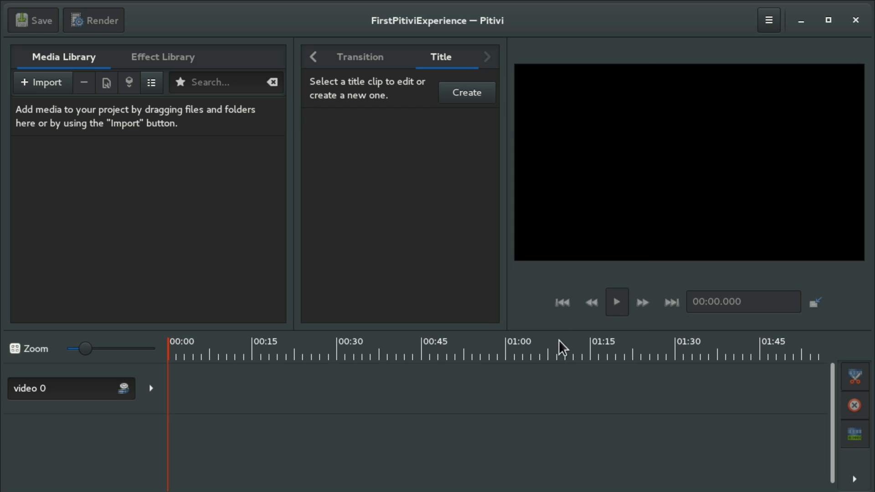
- Import TomatoJuice360p.mp4 from the vid/SampleVideoMaterial folder into the media library
click(57, 88)
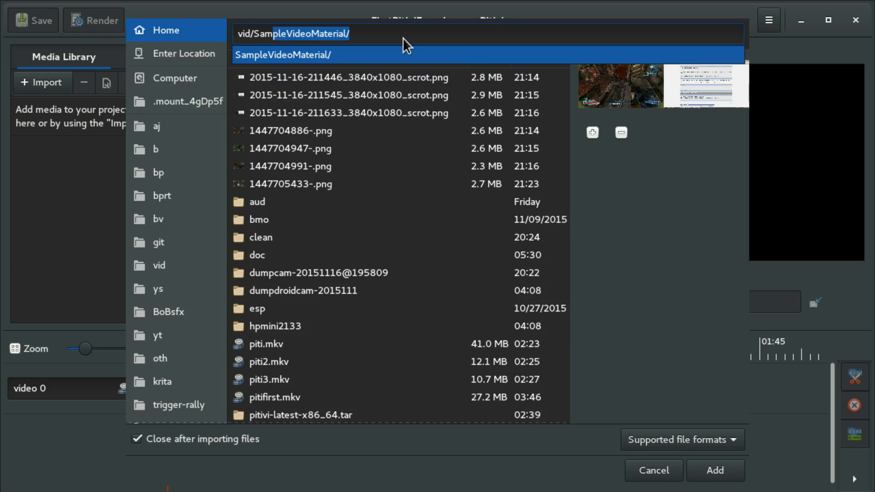
key(Tab)
key(Return)
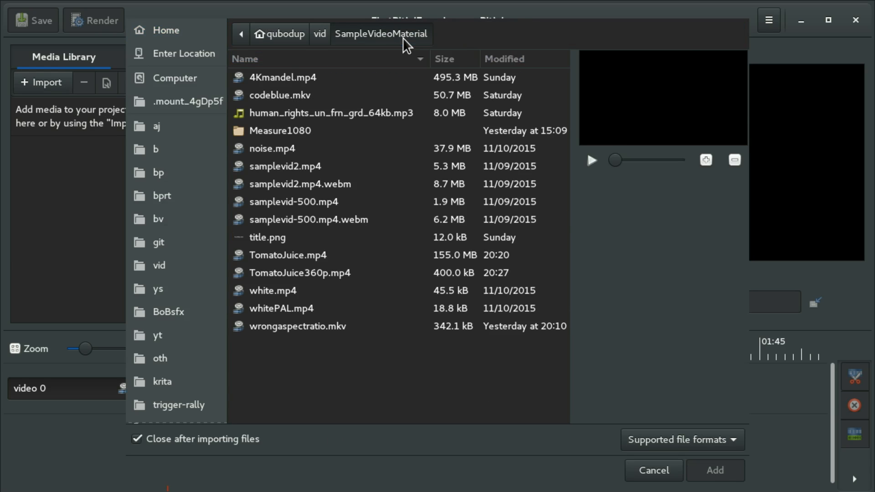
click(325, 95)
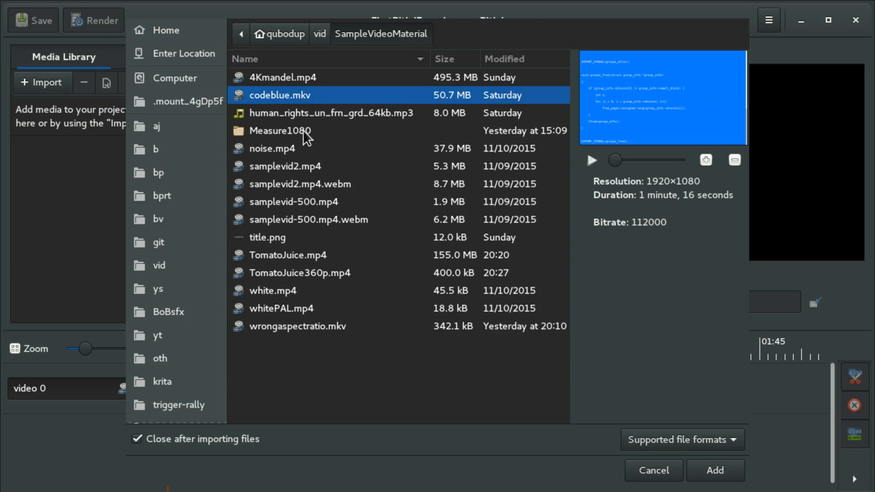
click(312, 182)
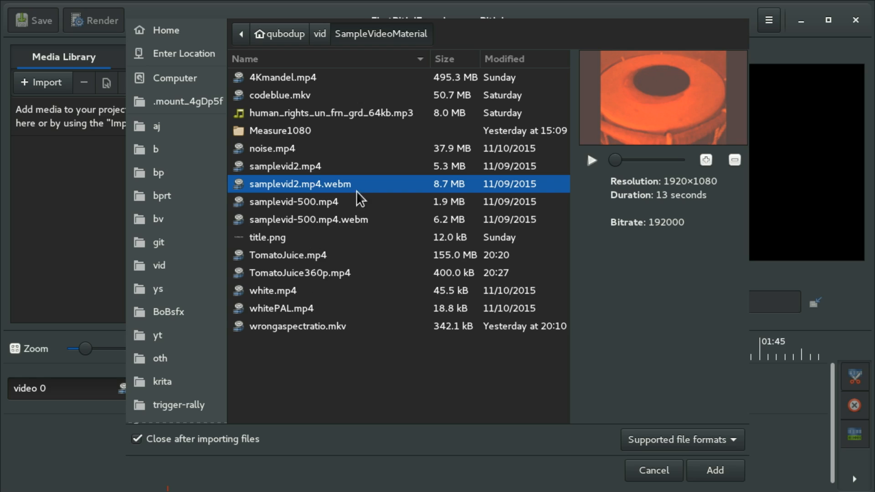
double_click(336, 272)
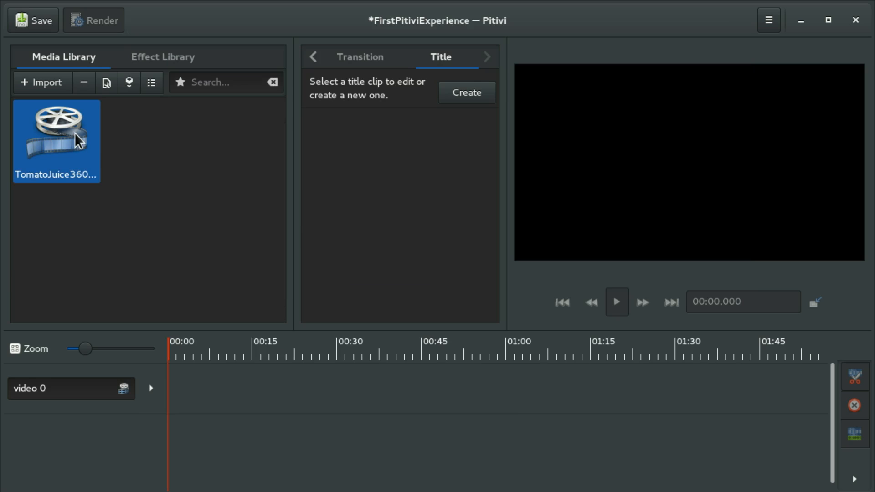
- Place TomatoJuice360p.mp4 on the first video layer and shift it to start about 1 second into the timeline
drag(74, 132, 180, 177)
drag(72, 131, 83, 189)
drag(48, 162, 260, 408)
drag(57, 146, 92, 159)
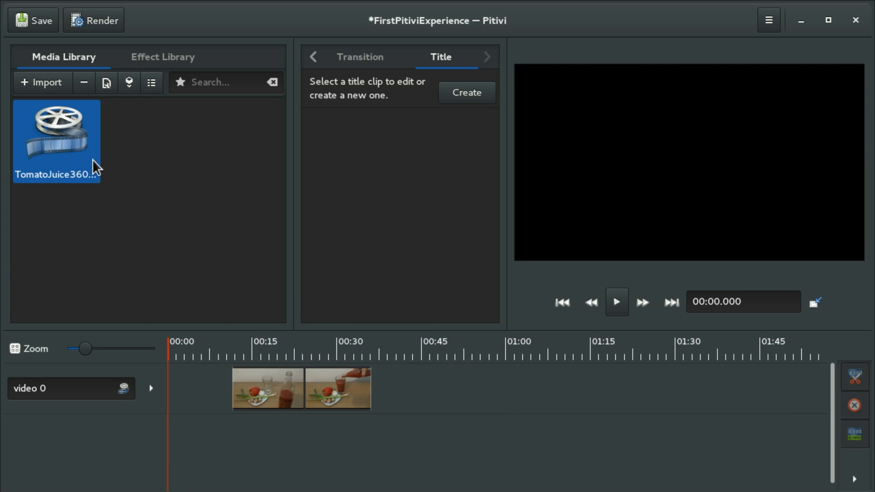
drag(275, 387, 219, 388)
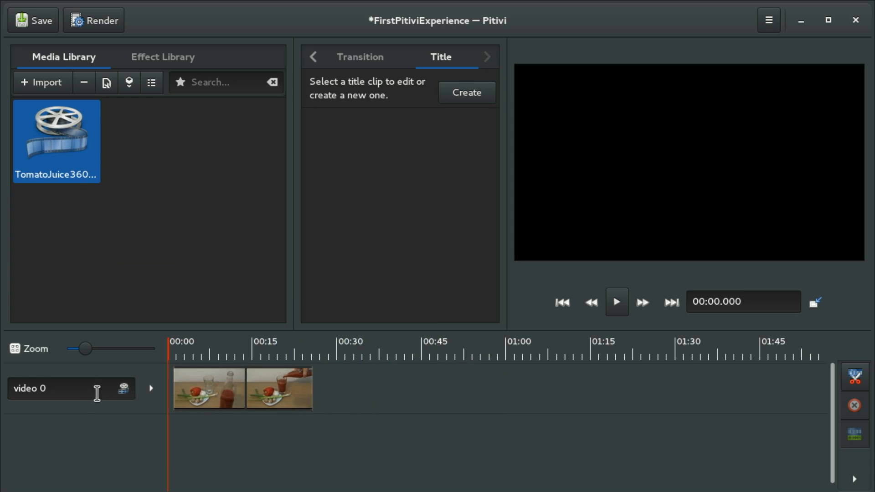
- Examine the video layer's options and the media library's detailed list view, returning the library to icon view
click(150, 392)
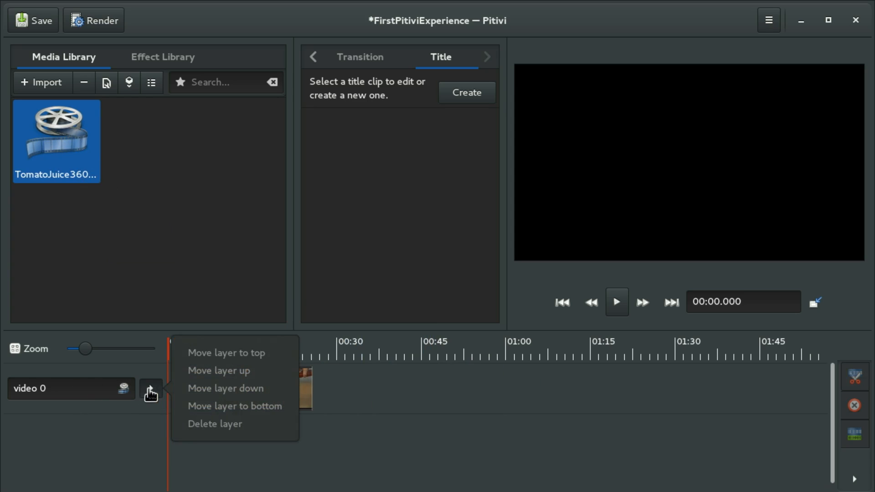
click(100, 421)
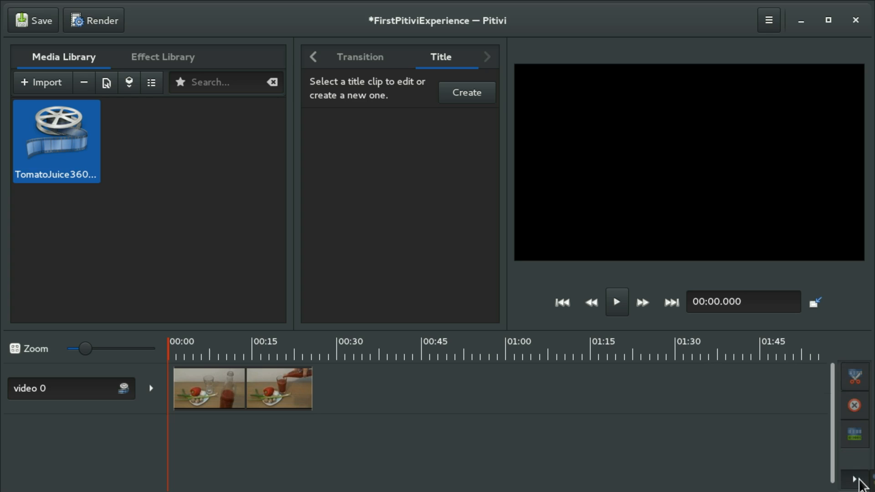
click(484, 405)
click(175, 432)
click(135, 431)
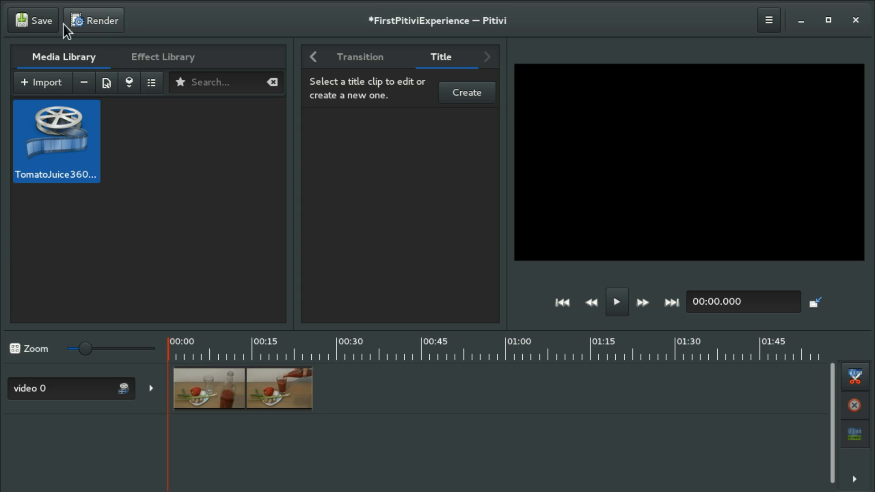
click(157, 90)
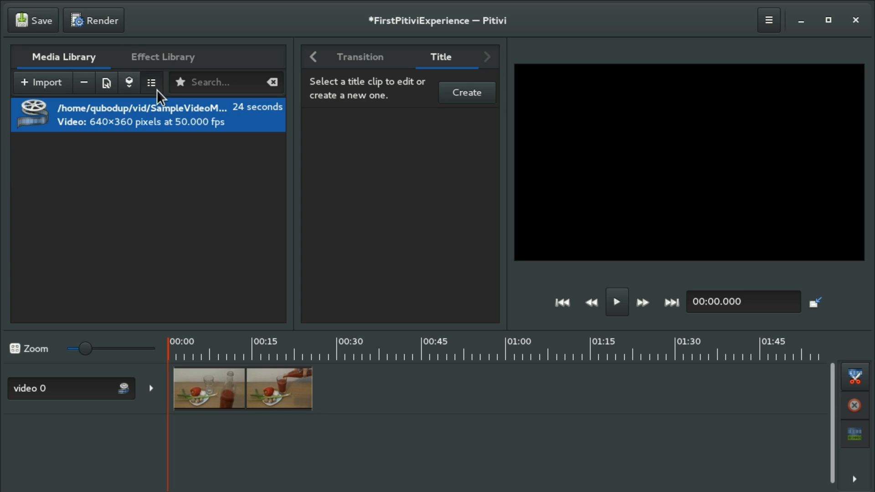
click(157, 89)
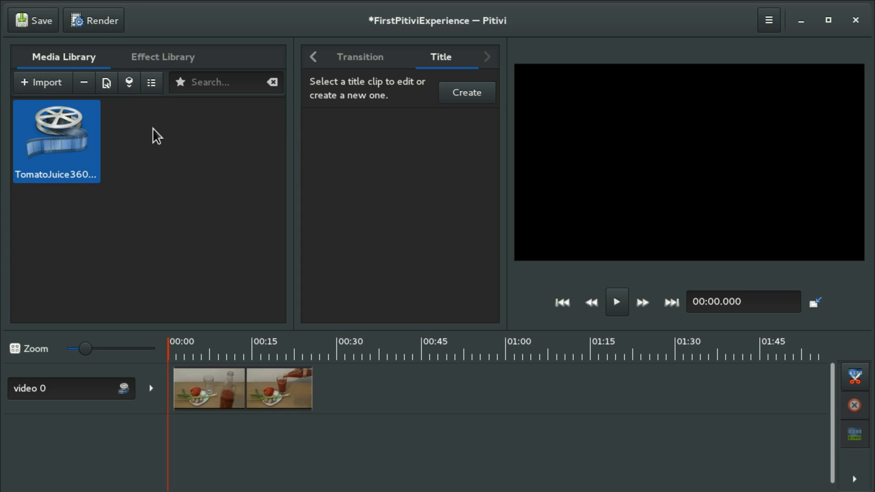
click(769, 20)
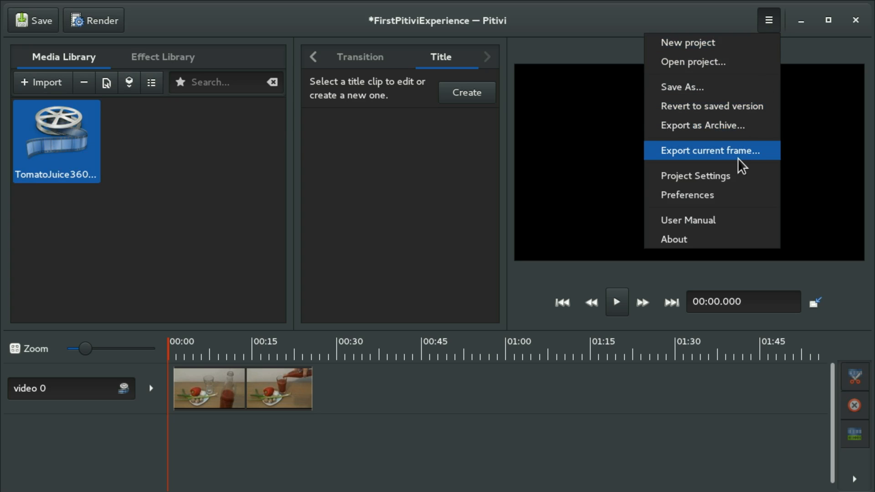
click(601, 217)
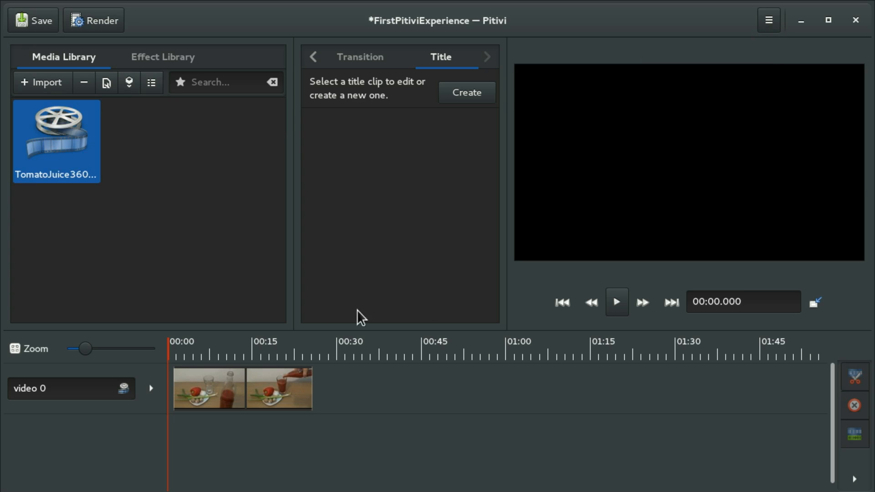
- Rename the first video layer as videooooo and check its layer options
click(109, 390)
key(BackSpace)
text(oooo)
key(Return)
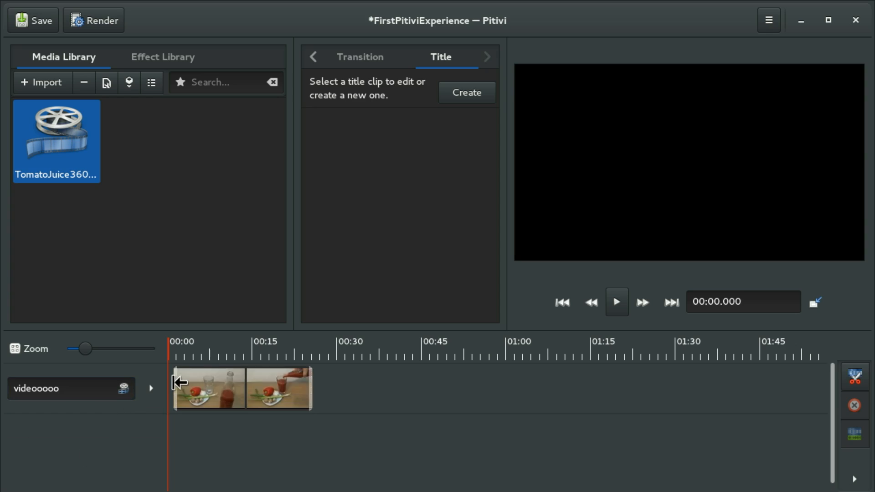
click(152, 389)
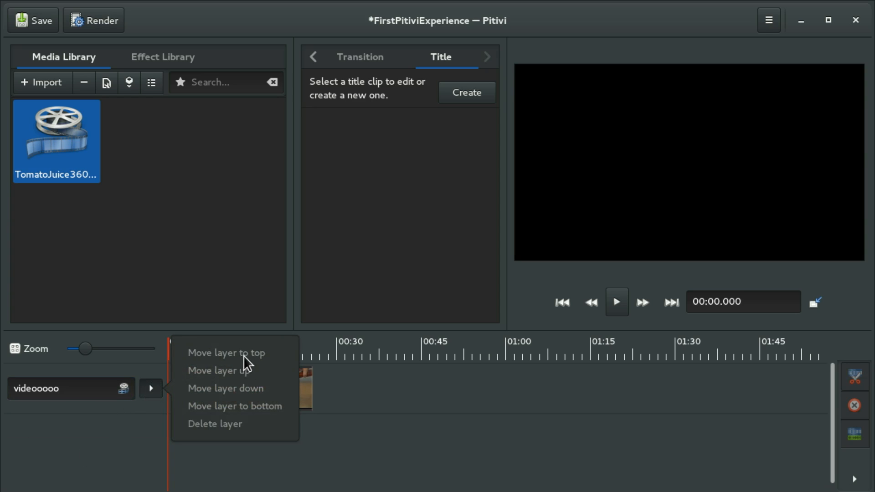
click(58, 442)
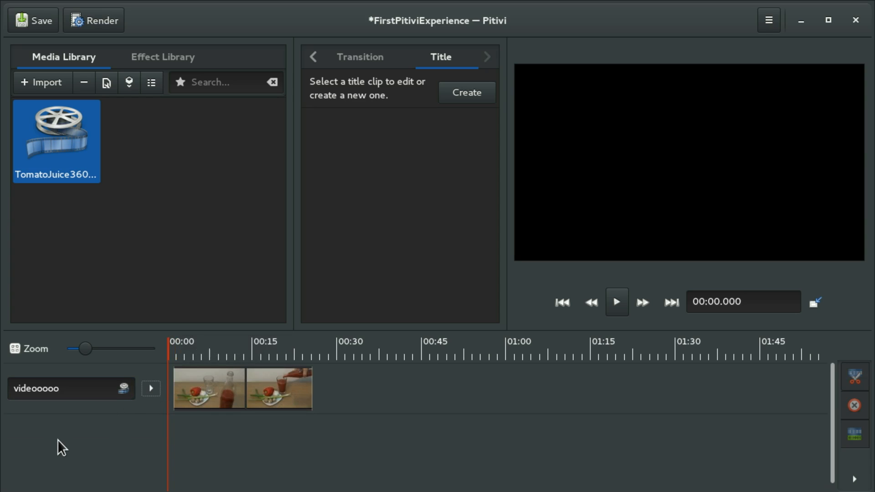
- Add another TomatoJuice360p.mp4 clip on a new layer below, starting at about 14 seconds, and name that layer video222222
click(277, 431)
click(302, 406)
drag(51, 155, 319, 444)
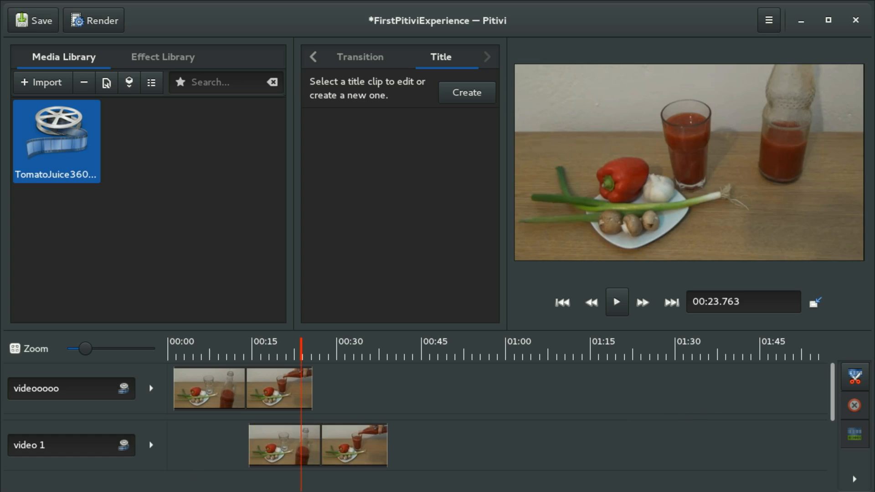
click(71, 449)
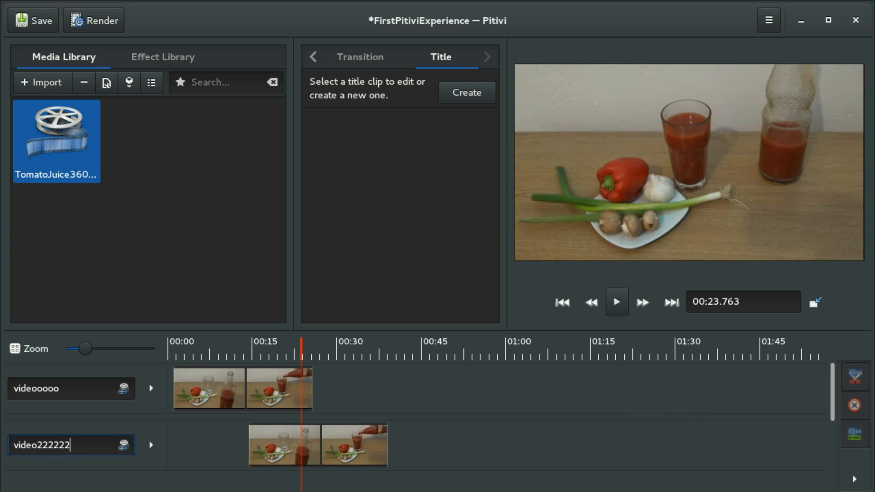
key(Return)
- Preview several files in the SampleVideoMaterial folder and import wrongaspectratio.mkv into the media library
click(31, 86)
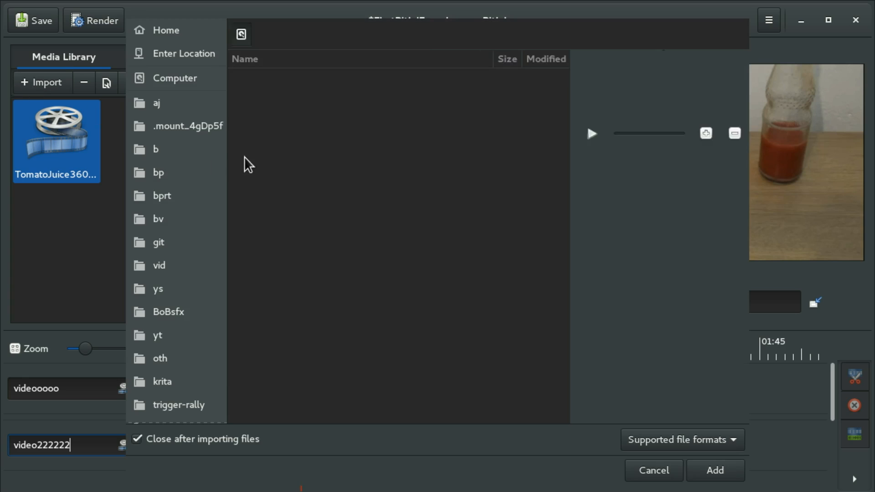
click(316, 239)
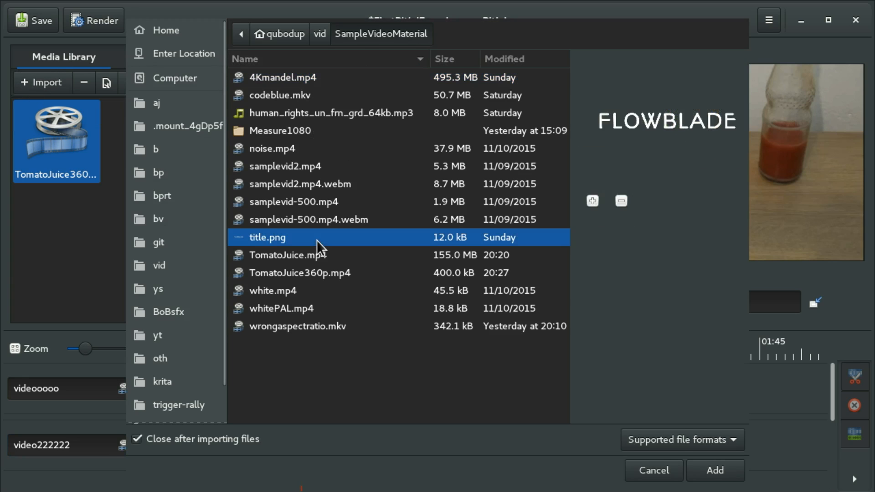
click(280, 286)
click(297, 309)
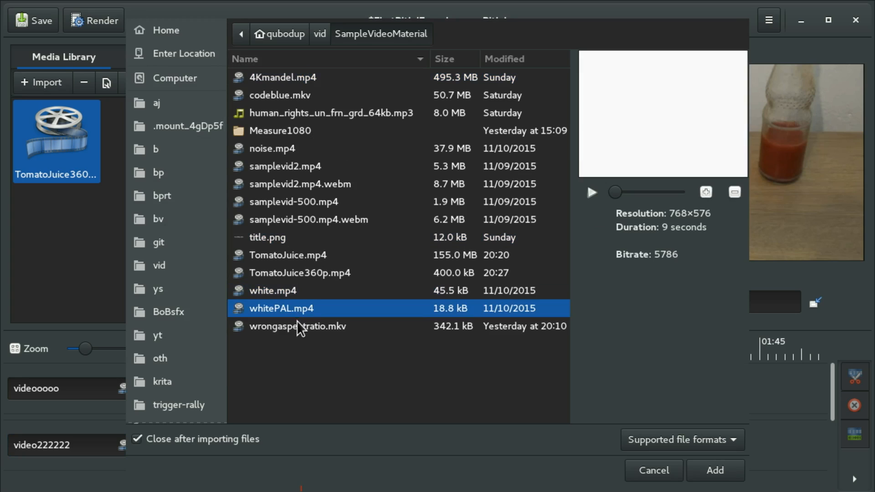
click(298, 321)
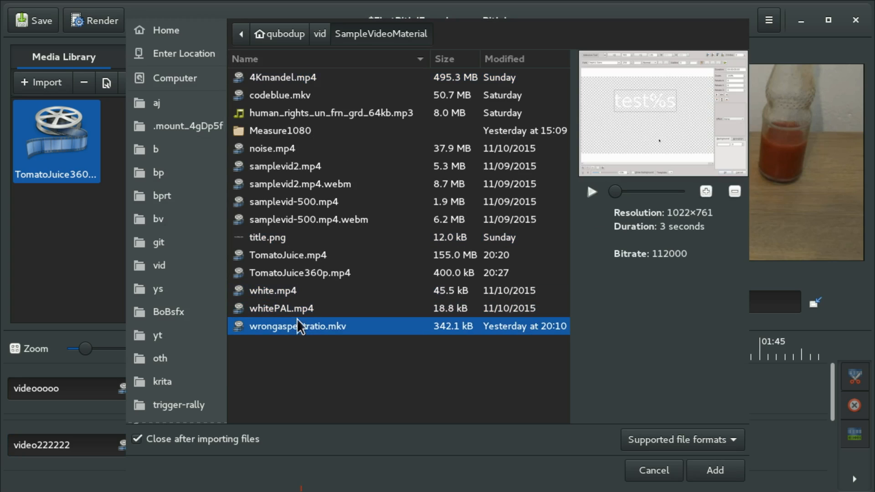
click(304, 168)
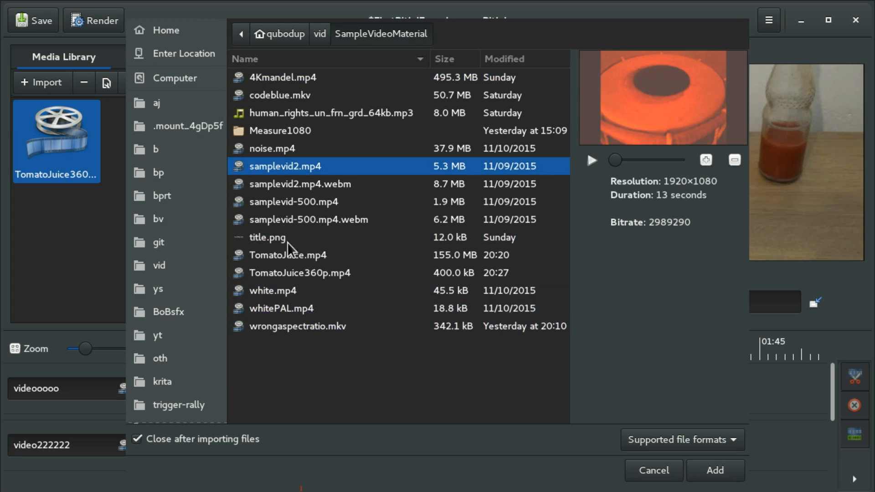
double_click(328, 325)
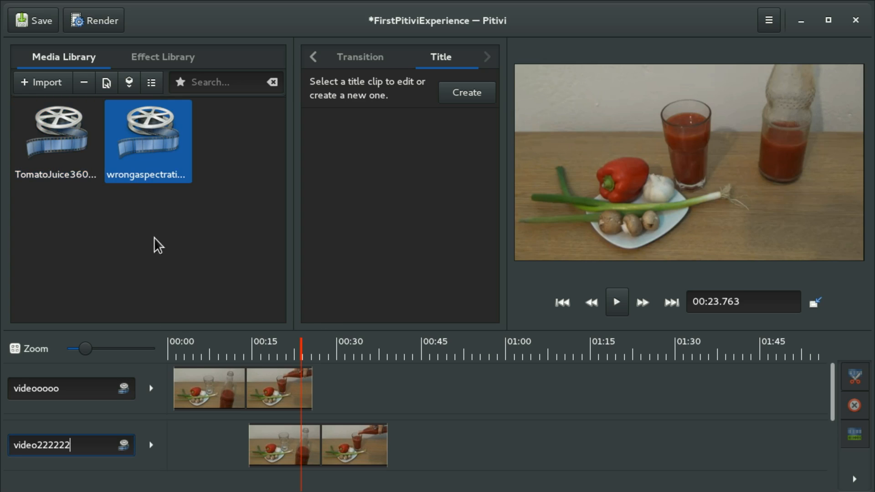
- Place wrongaspectratio.mkv on the videooooo layer after the existing clip, starting at about 37 seconds
drag(155, 160, 431, 392)
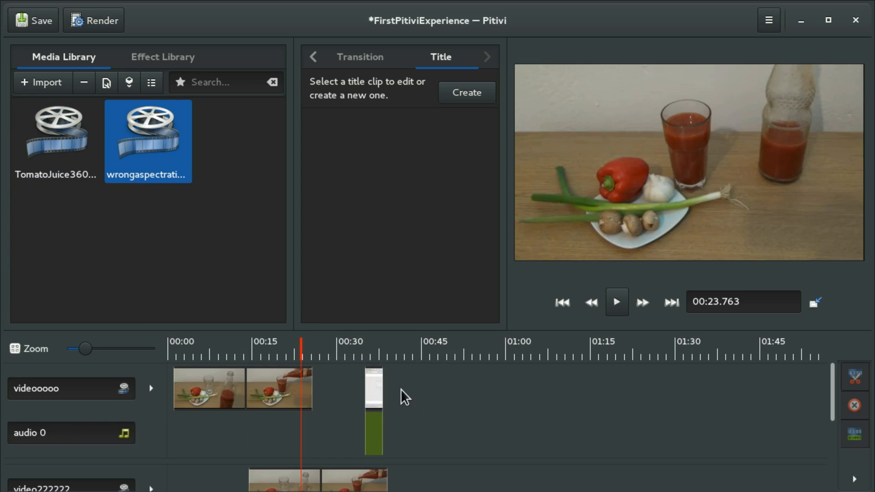
drag(372, 381, 372, 381)
drag(372, 381, 383, 381)
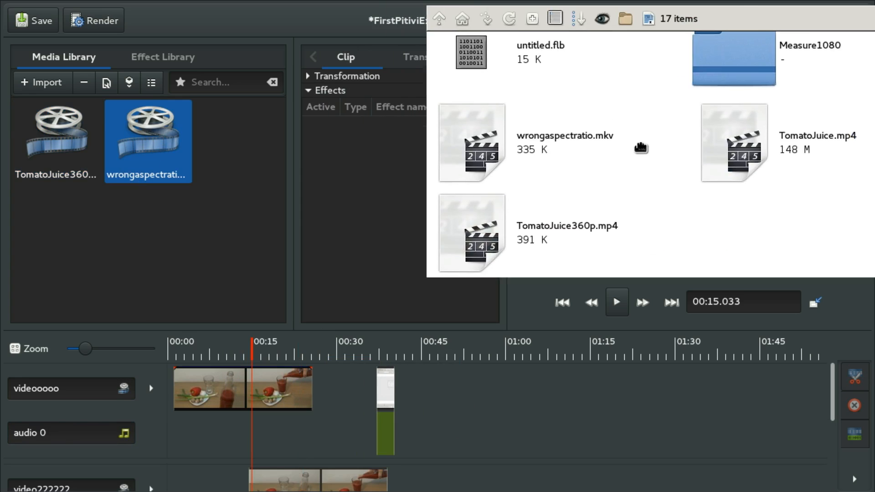
- Import TomatoJuice.mp4 from the file manager and place it on the video222222 layer at about 40 seconds
drag(640, 147, 789, 153)
drag(861, 146, 219, 179)
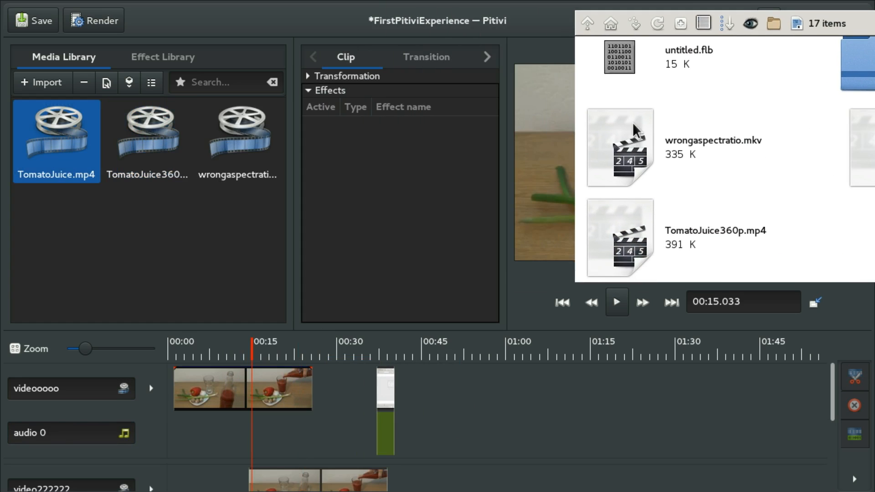
key(alt+Tab)
mouse_move(78, 164)
drag(78, 164, 476, 474)
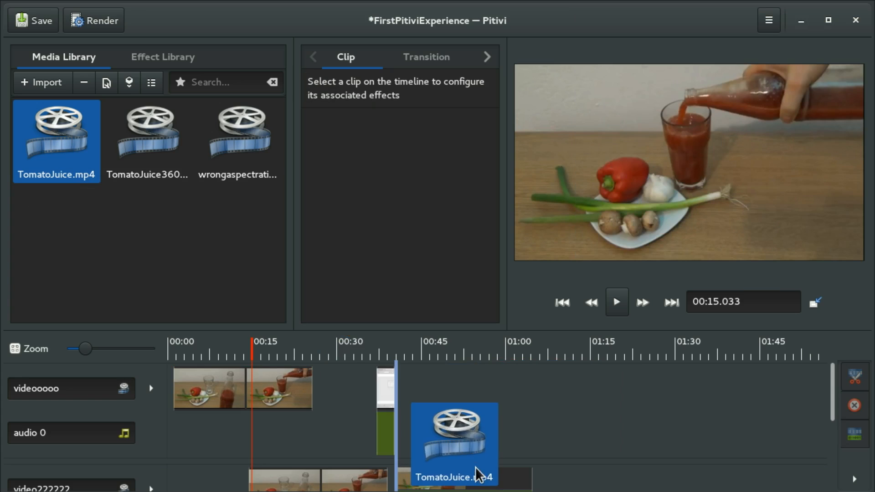
- Delete the TomatoJuice360p.mp4 clip from the video222222 layer
drag(361, 484, 360, 483)
click(360, 483)
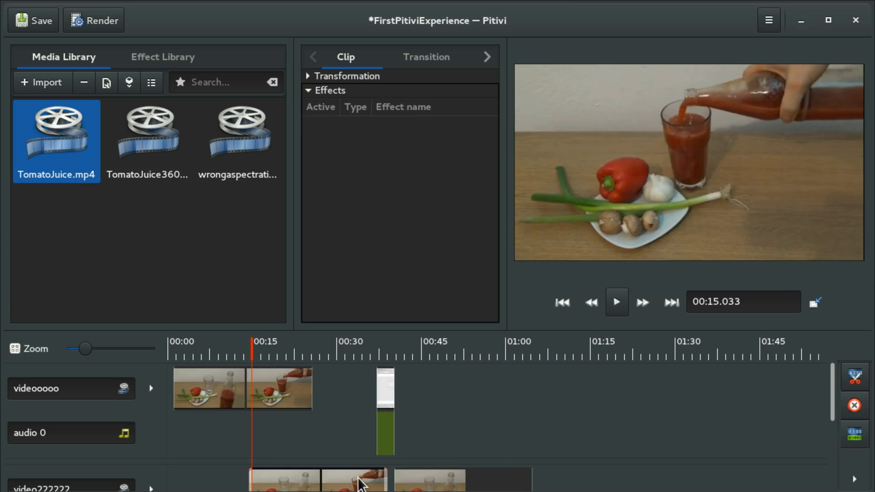
key(Delete)
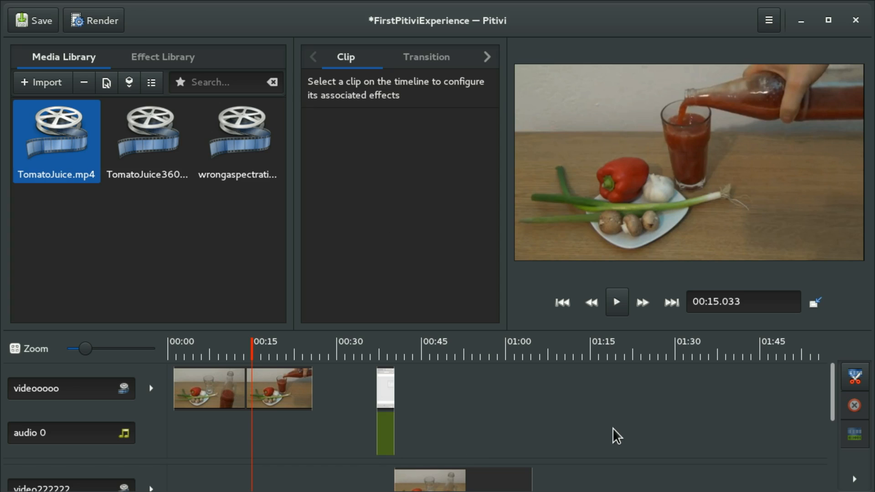
- Zoom the timeline in slightly and examine the video and audio tracks of both layers
mouse_move(78, 341)
mouse_down()
mouse_move(71, 345)
mouse_move(79, 348)
mouse_up()
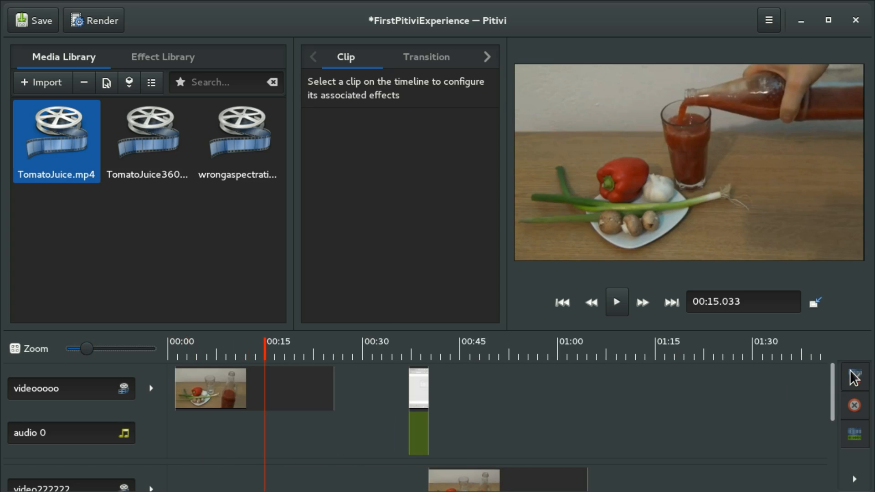
drag(830, 375, 834, 406)
scroll(796, 420, down, 3)
scroll(796, 420, up, 3)
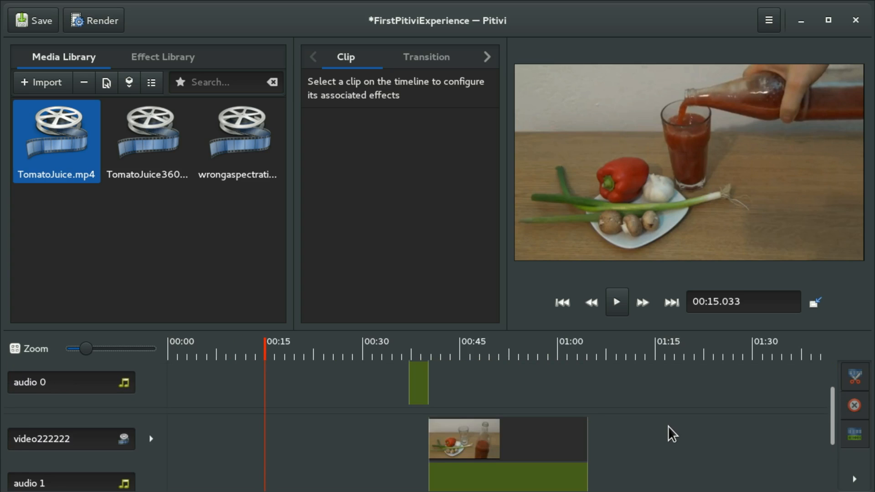
scroll(669, 425, up, 3)
scroll(647, 421, down, 1)
scroll(641, 419, up, 3)
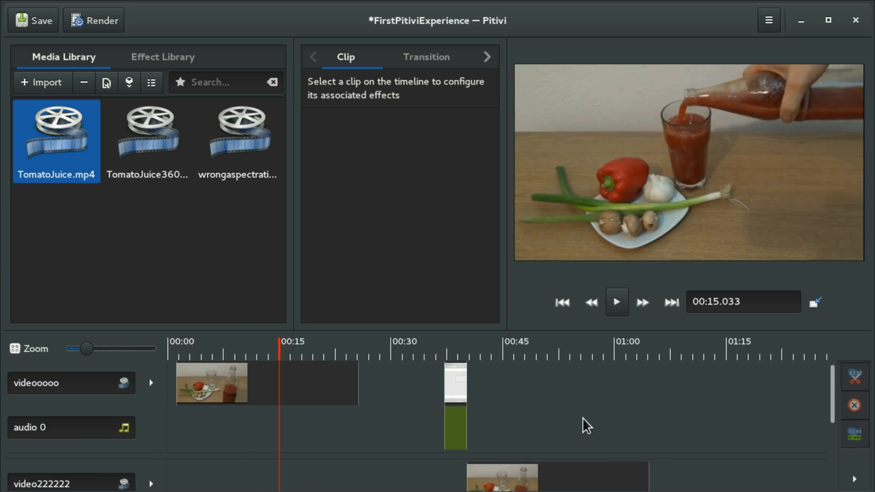
scroll(820, 409, down, 3)
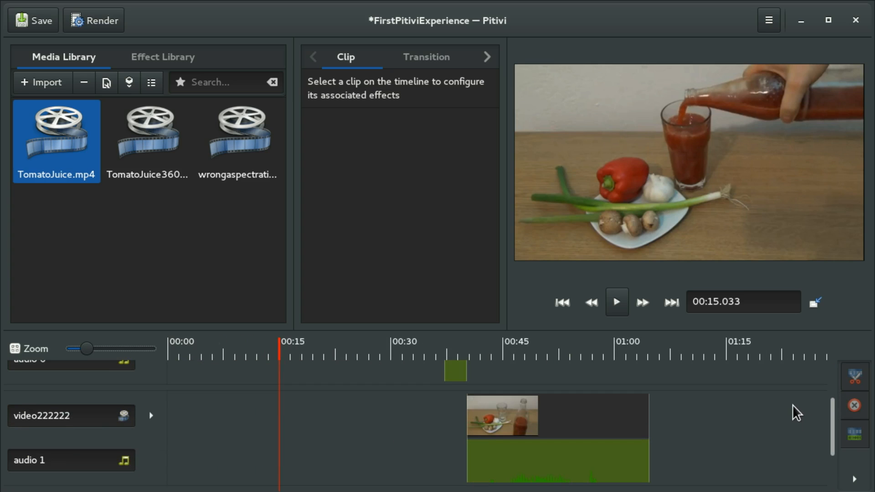
mouse_move(835, 428)
mouse_down()
mouse_move(839, 460)
mouse_move(837, 440)
mouse_up()
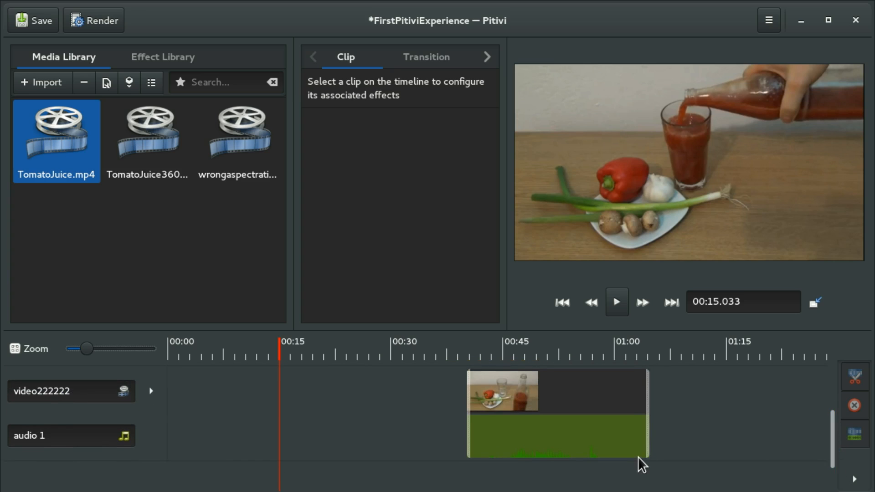
drag(830, 434, 831, 425)
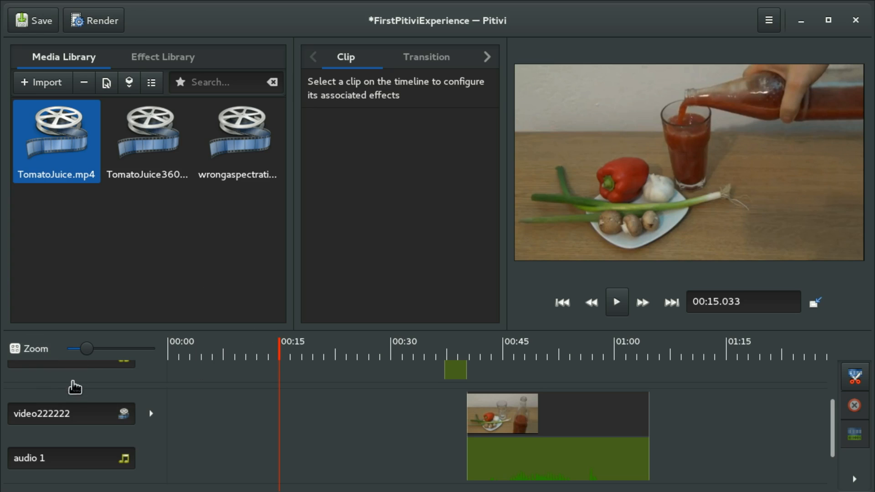
mouse_move(87, 354)
mouse_down()
mouse_move(56, 344)
mouse_move(97, 344)
mouse_move(88, 345)
mouse_up()
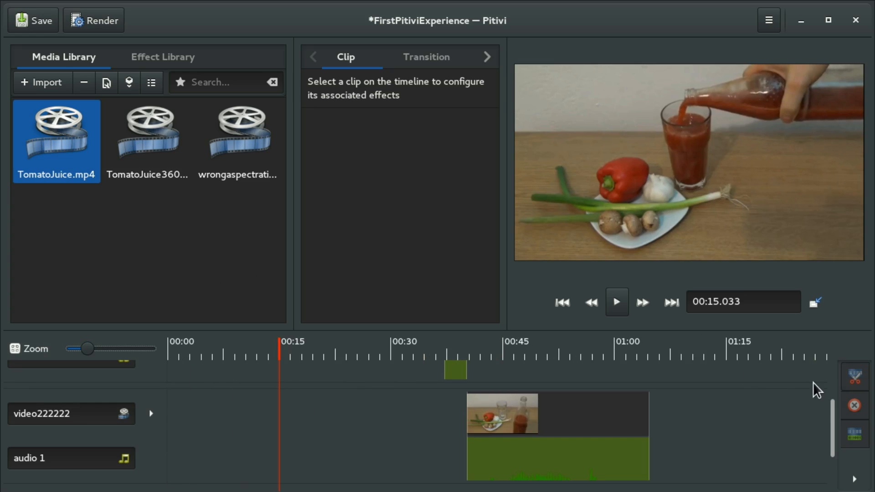
drag(834, 407, 850, 348)
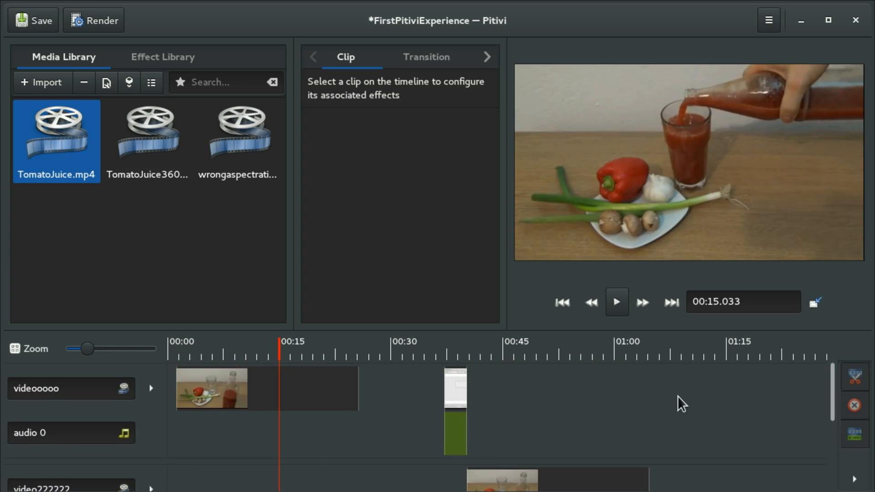
- Name the first layer's audio track audioooo and move wrongaspectratio.mkv to about 25 seconds, overlapping the end of the preceding clip
click(75, 433)
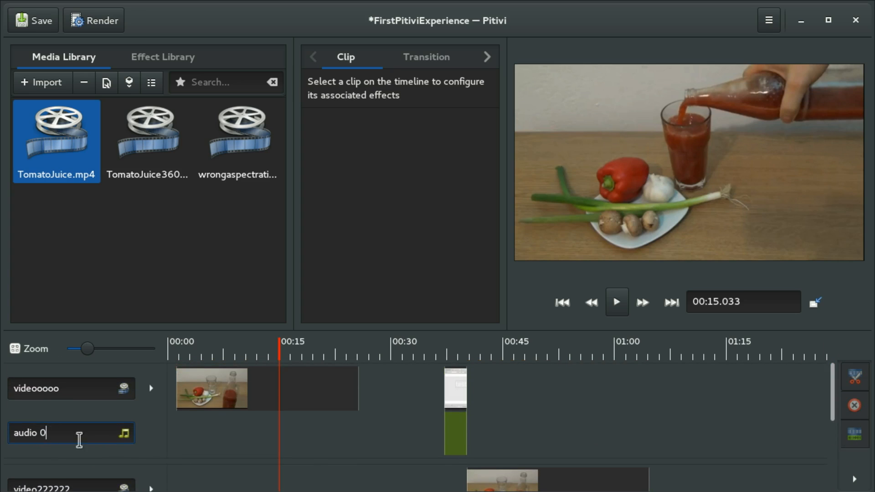
key(BackSpace)
key(BackSpace)
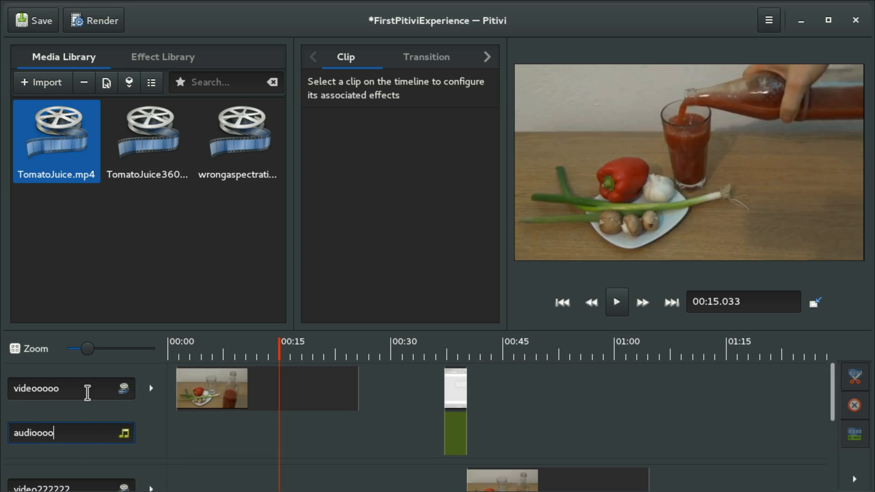
drag(446, 392, 363, 386)
- Import the human_rights audio file from the file manager into the media library
key(alt+Tab)
key(alt+Tab)
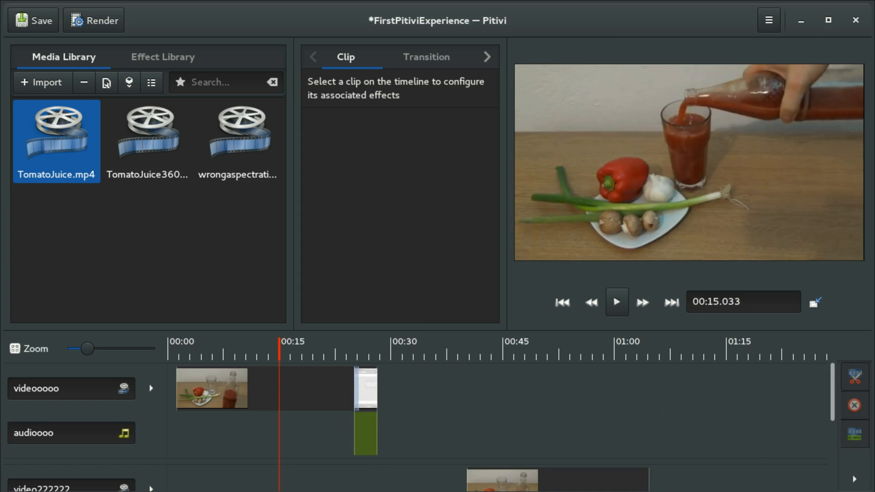
key(alt+Tab)
drag(687, 218, 234, 230)
key(alt+Tab)
drag(54, 137, 210, 334)
drag(241, 241, 132, 185)
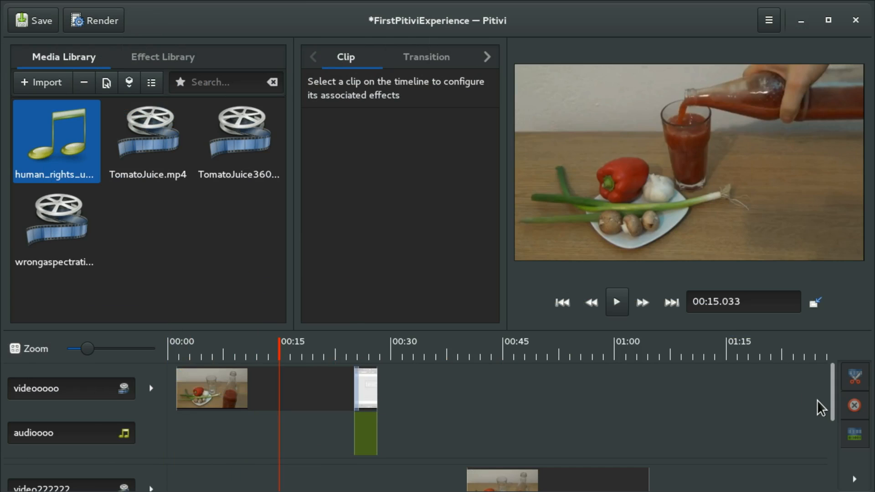
- Try to add TomatoJuice360p.mp4 on a new layer beneath video222222, placing it after the existing TomatoJuice.mp4 clip at about 64 seconds
scroll(832, 405, down, 5)
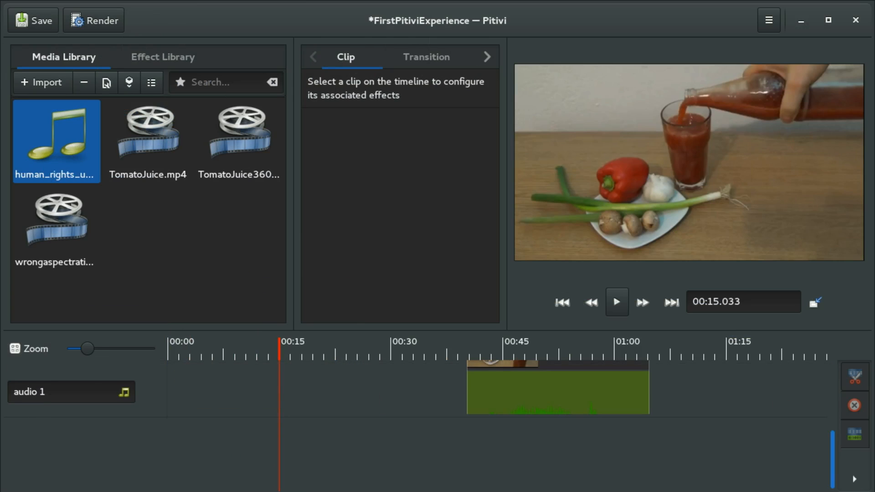
click(182, 176)
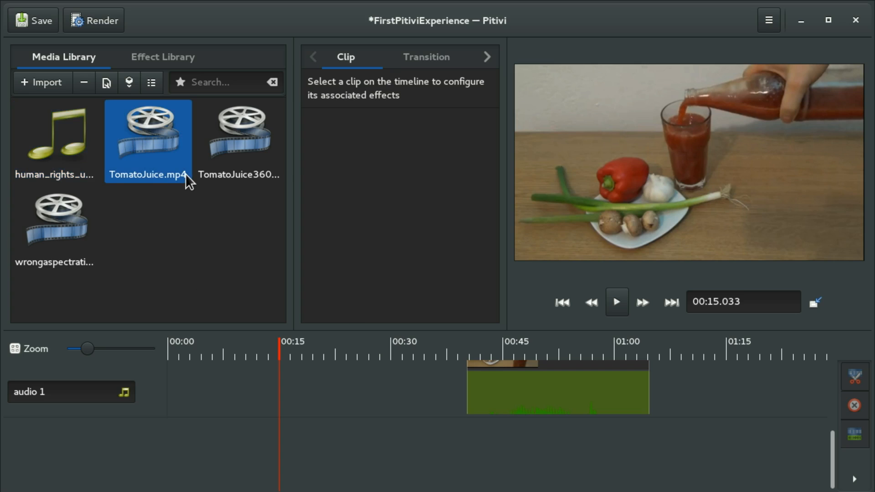
click(230, 187)
drag(240, 176, 227, 489)
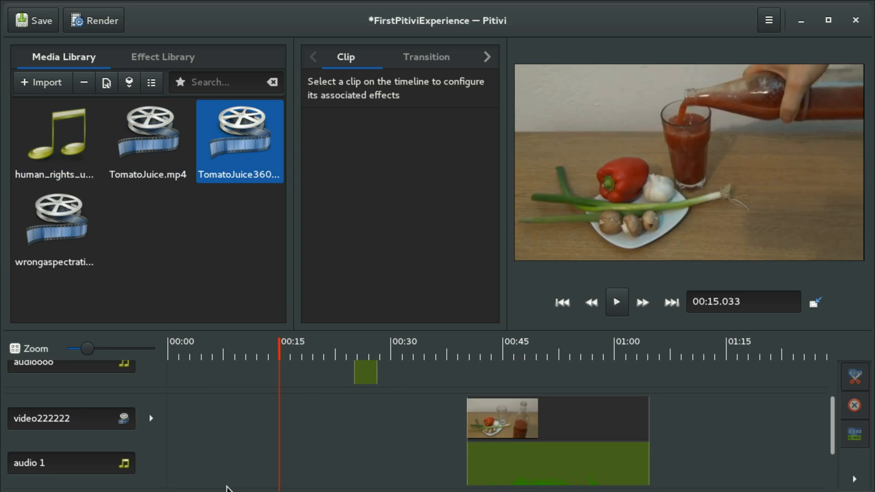
drag(829, 418, 833, 452)
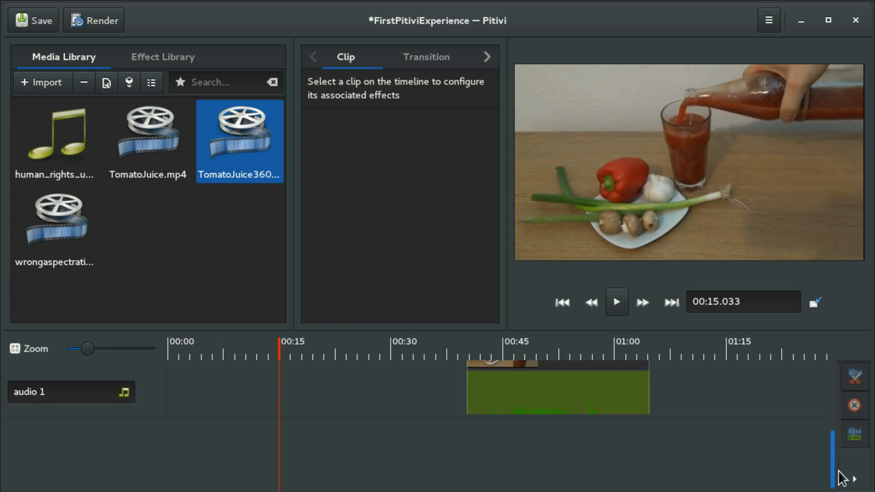
drag(270, 141, 230, 488)
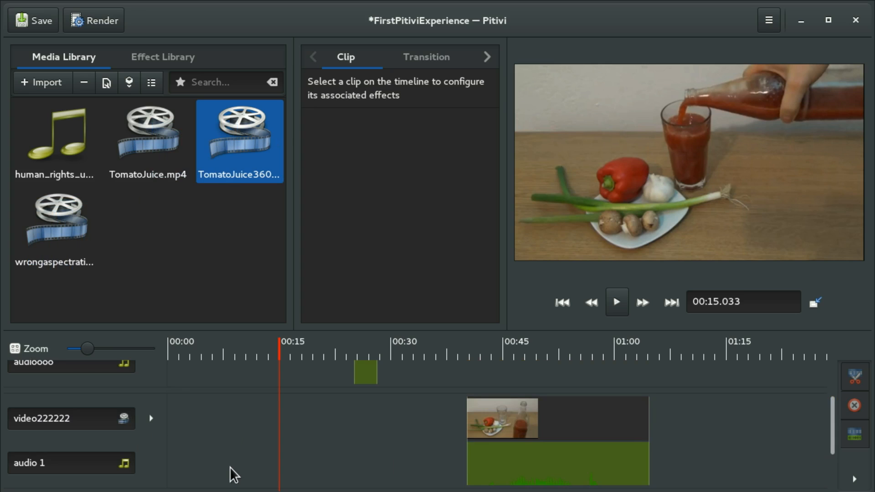
drag(831, 419, 790, 465)
drag(239, 146, 702, 451)
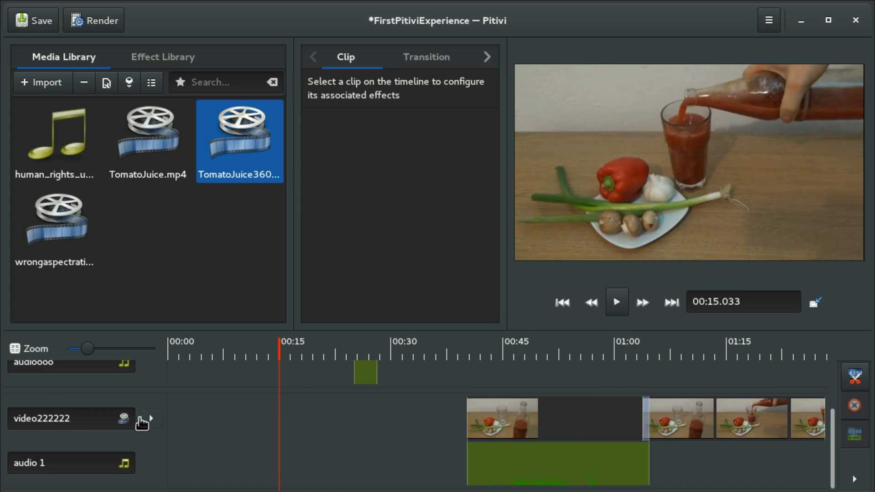
- Delete the video222222 layer and place TomatoJuice360p.mp4 on a new layer beneath the first one at about 20 seconds
click(151, 418)
click(222, 454)
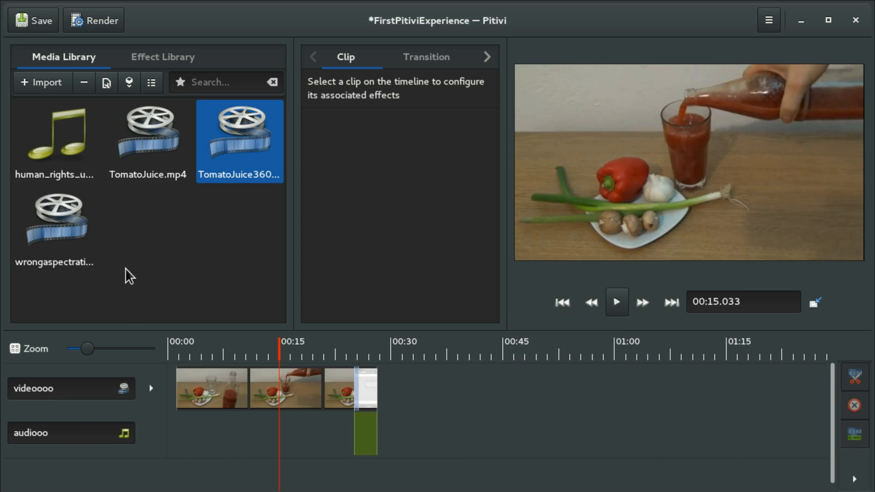
drag(246, 150, 396, 469)
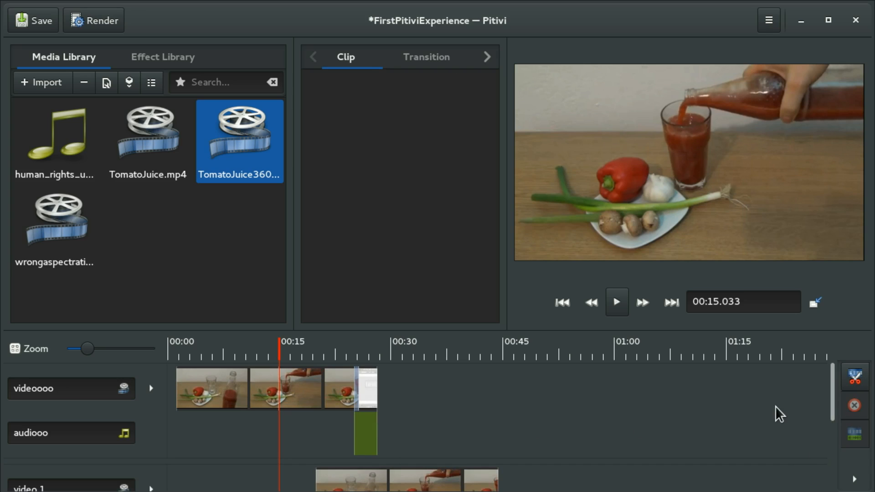
- Split the first clip on the videoooo layer at 00:15.033 and at 00:10.738
key(End)
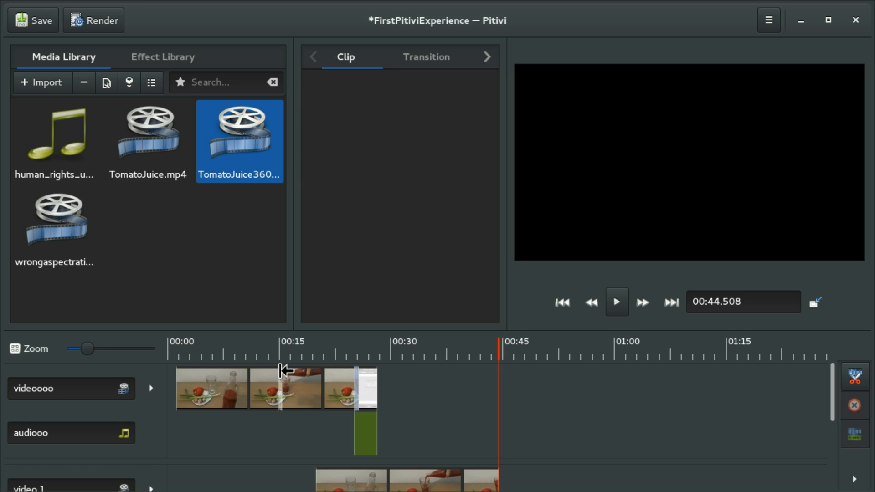
click(248, 448)
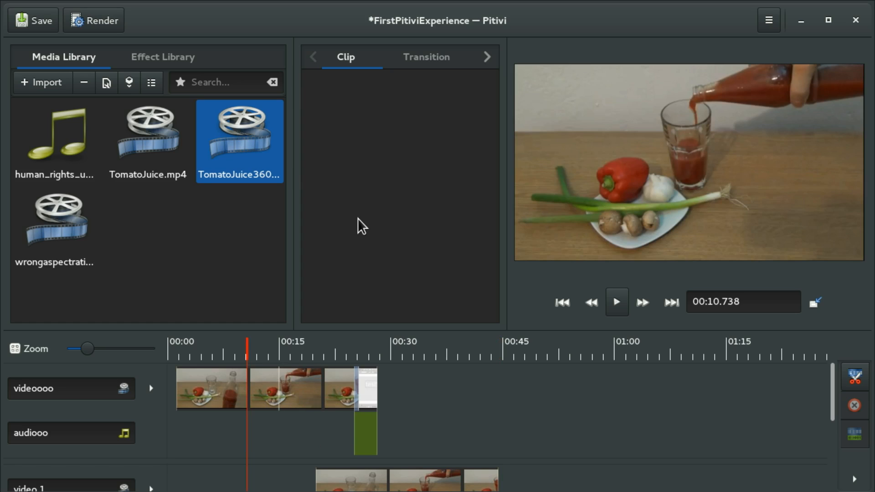
scroll(378, 439, up, 1)
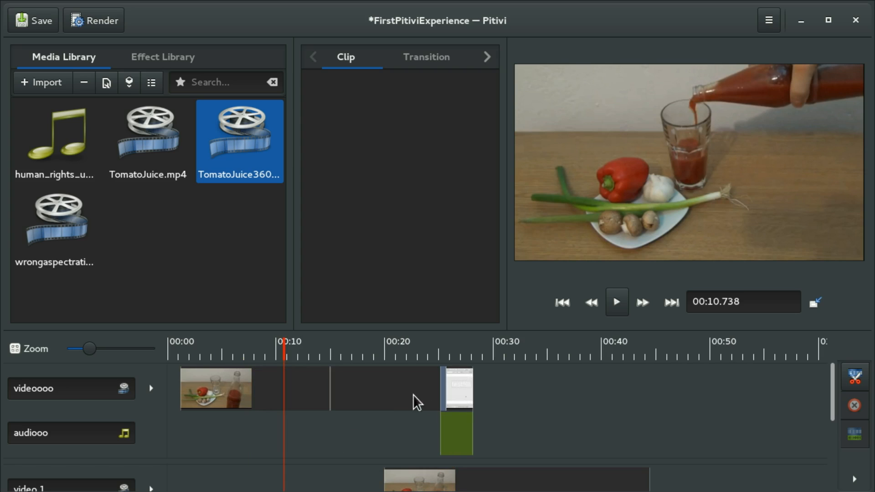
mouse_move(392, 390)
mouse_down()
mouse_move(547, 393)
mouse_move(391, 393)
mouse_up()
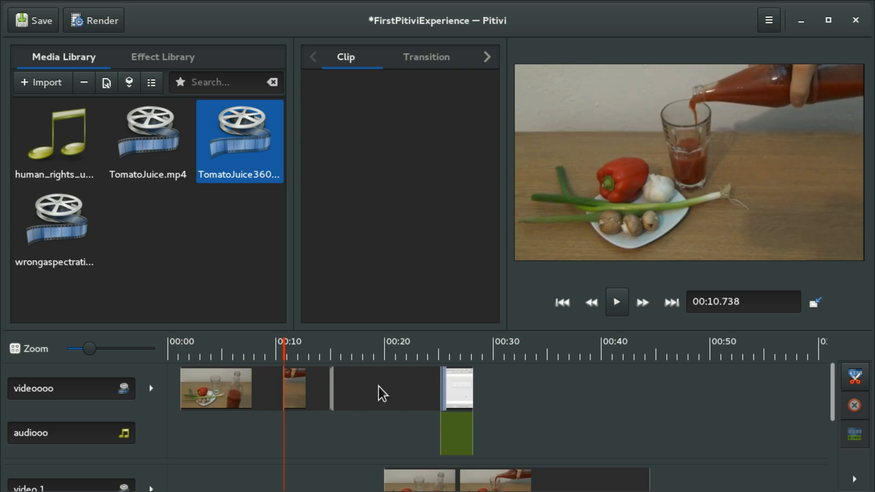
- Select the last split segment on the videoooo layer and the video 1 clip in turn, and examine both layers
click(342, 376)
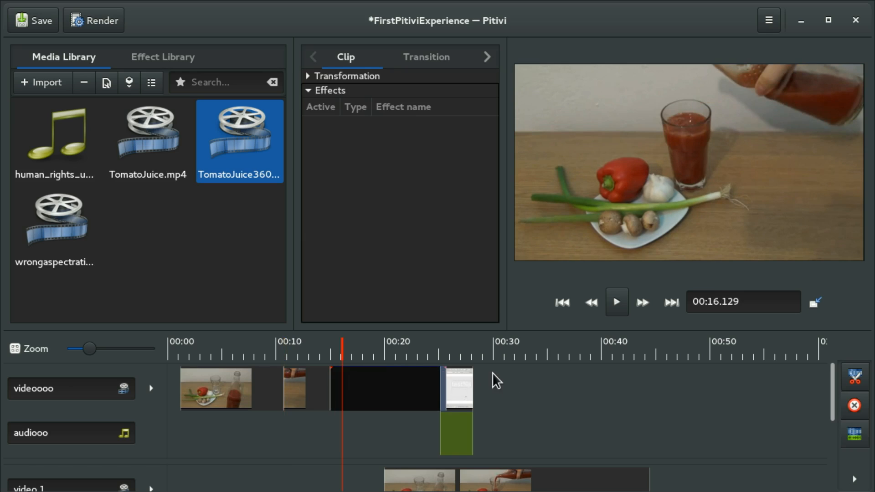
click(627, 388)
drag(832, 389, 830, 426)
click(595, 409)
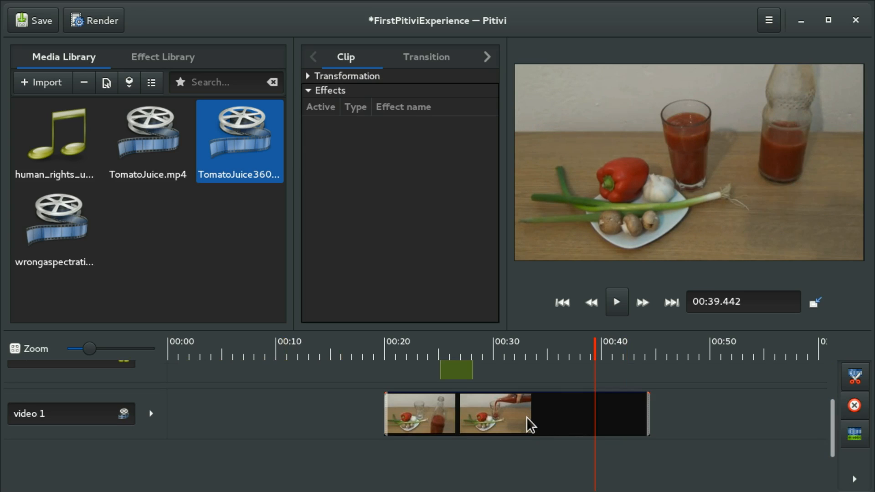
drag(831, 409, 827, 339)
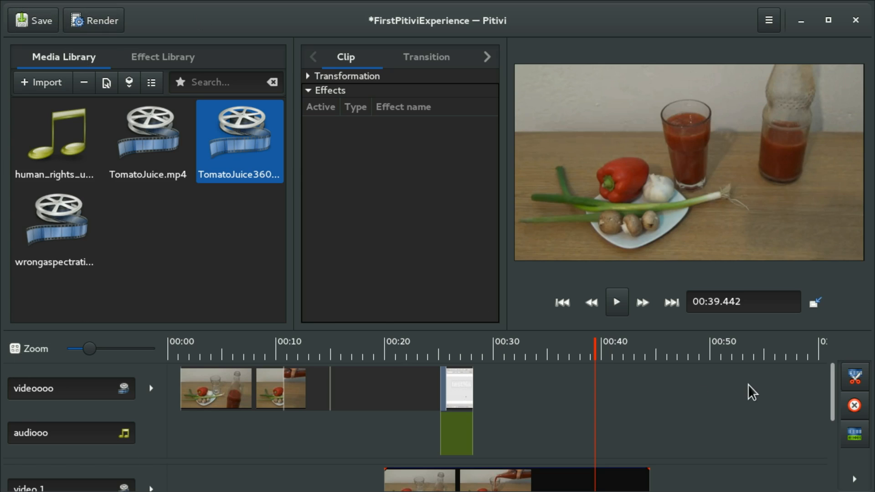
drag(834, 386, 822, 465)
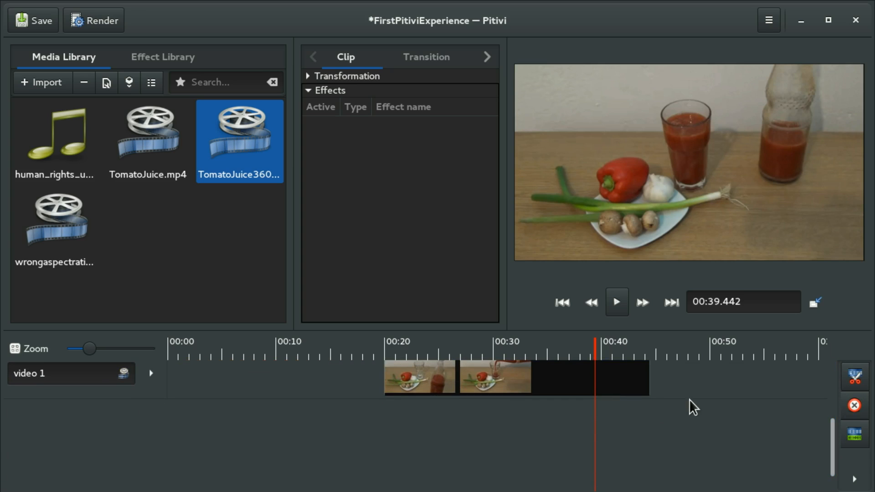
drag(832, 431, 843, 408)
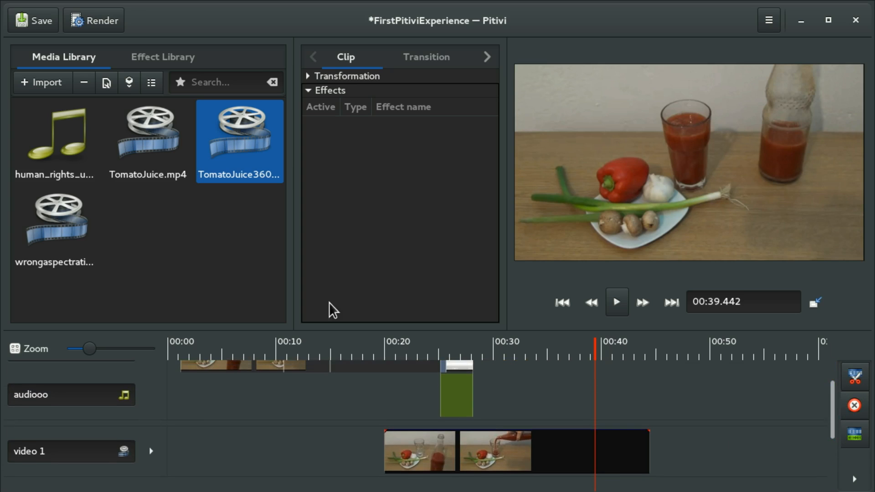
- Delete the videoooo layer with its clips
scroll(162, 454, up, 1)
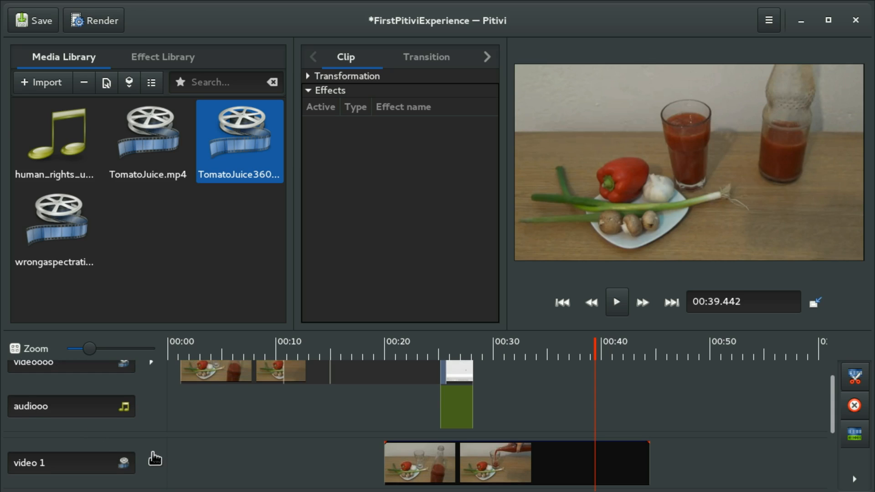
click(151, 363)
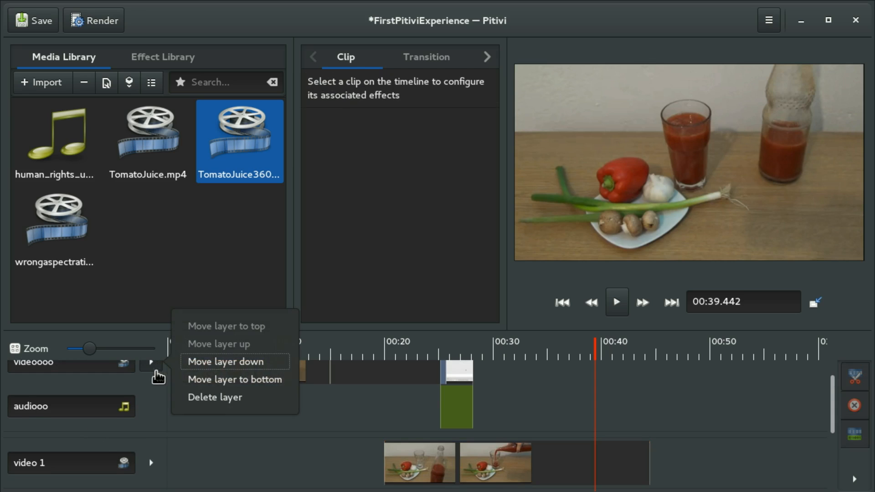
click(215, 395)
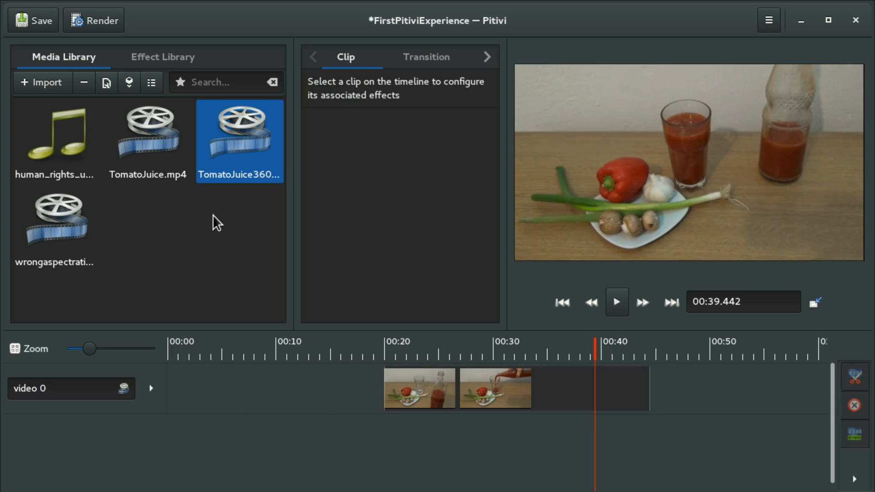
- Check the remaining layer's options and place the human_rights audio clip on its audio 0 track at the start of the timeline
drag(65, 140, 212, 234)
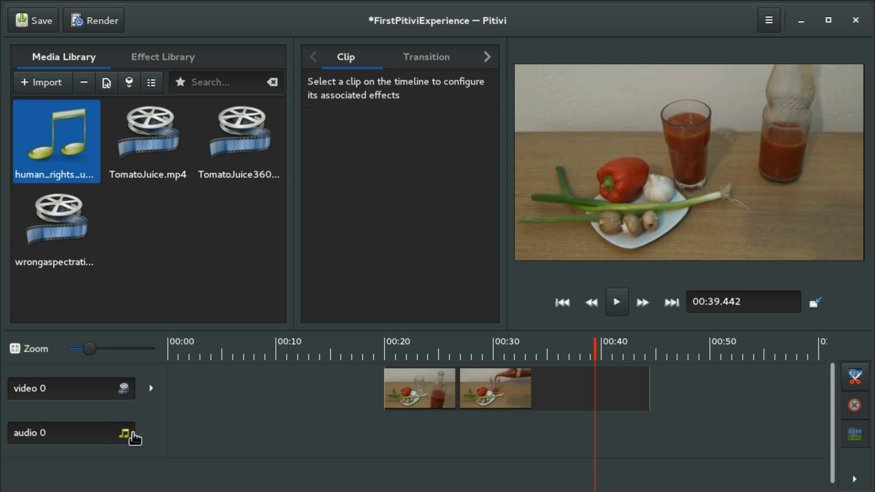
click(152, 389)
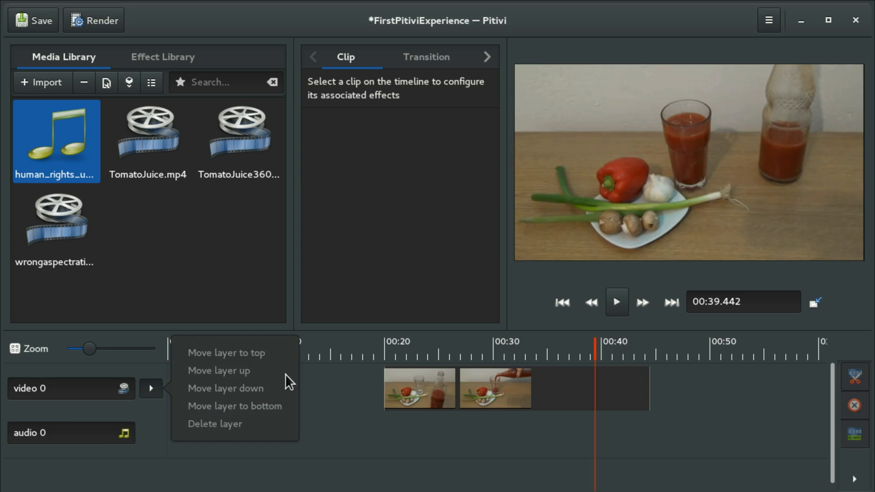
click(136, 425)
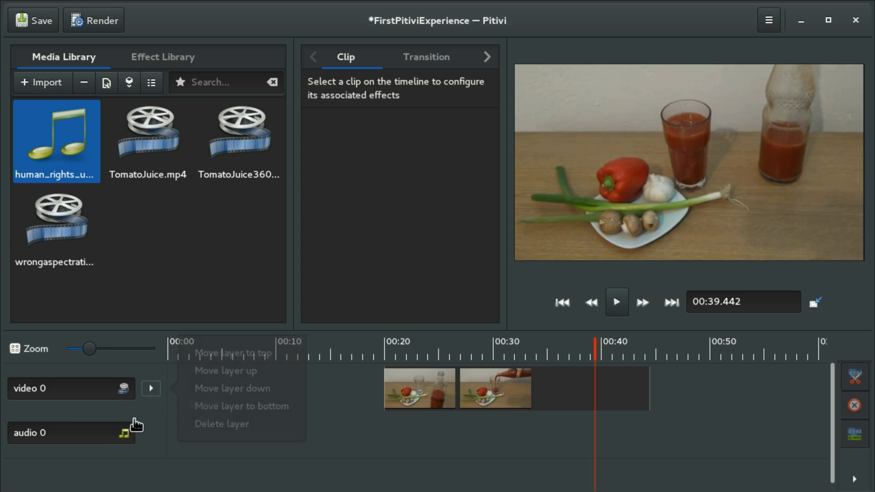
click(129, 386)
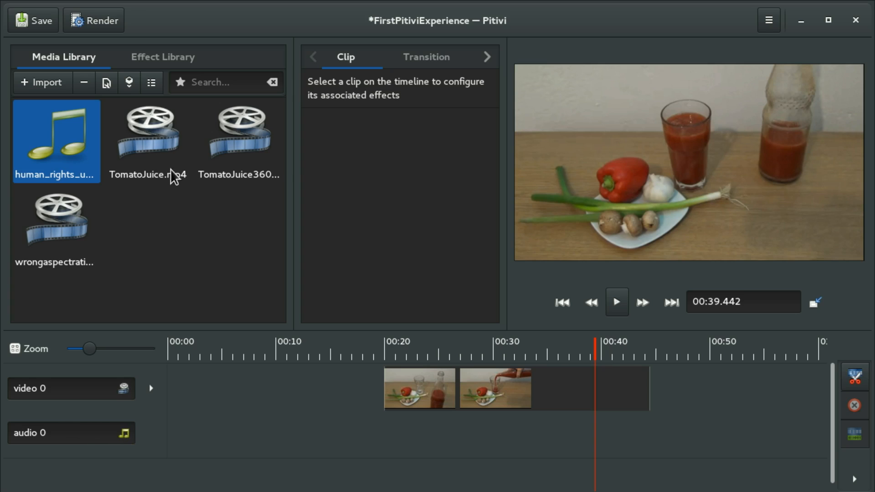
drag(64, 176, 340, 432)
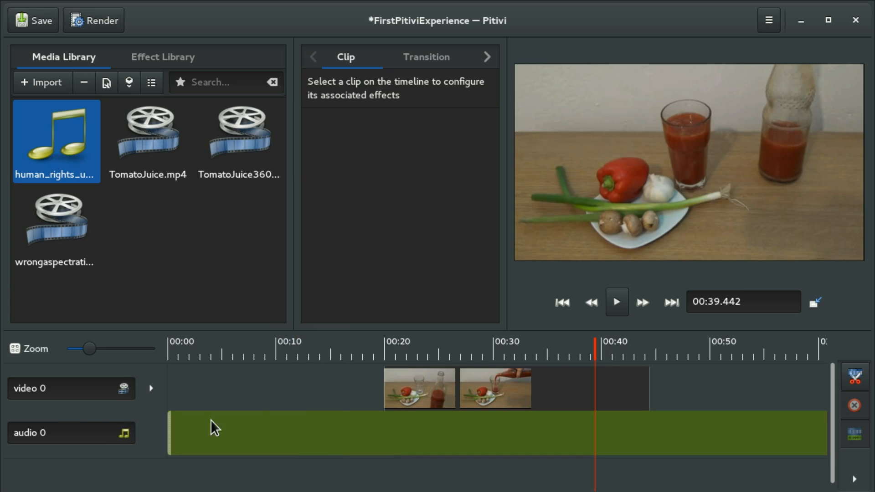
- Play the timeline around 20 seconds, where the video clip begins, to check how the picture starts over the audio
click(290, 356)
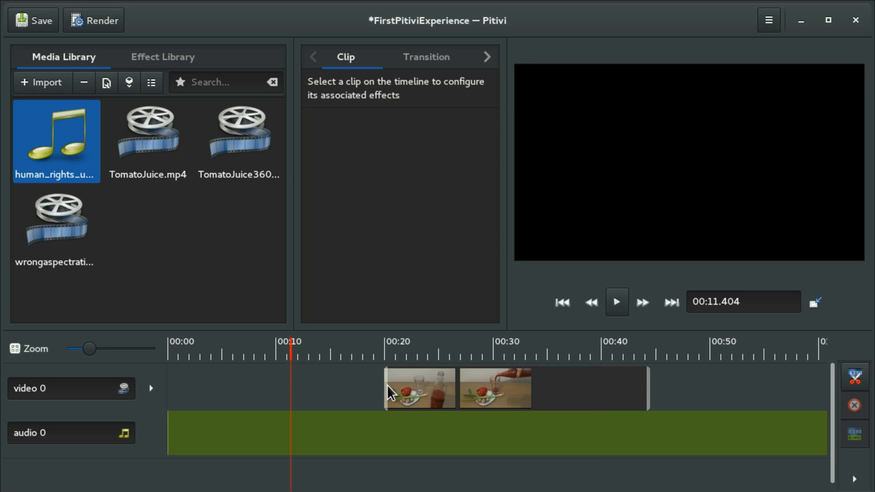
key(space)
click(373, 354)
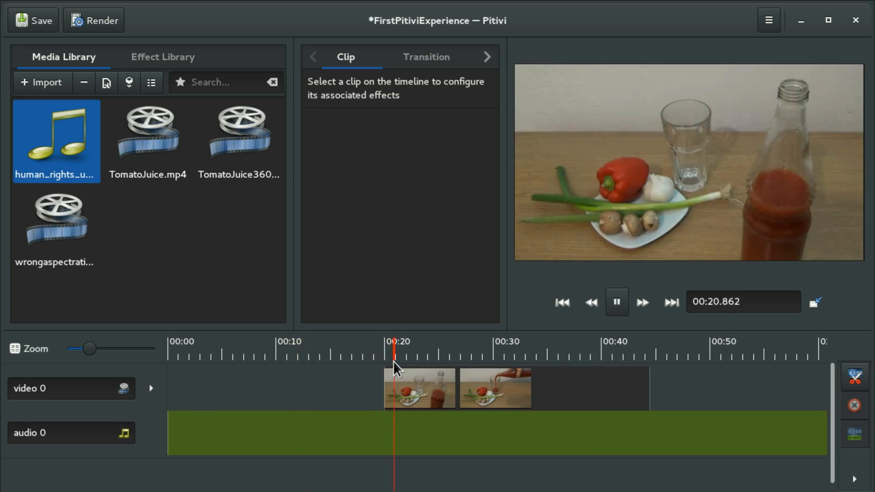
key(space)
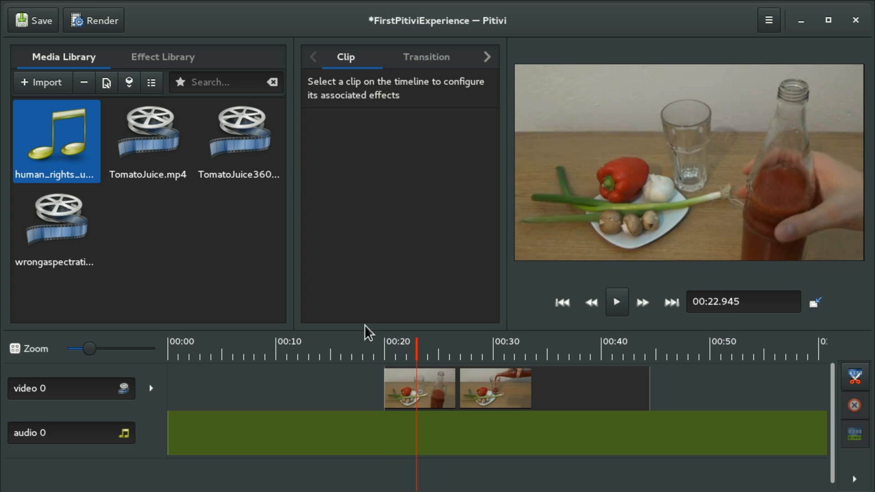
click(382, 347)
scroll(393, 402, up, 1)
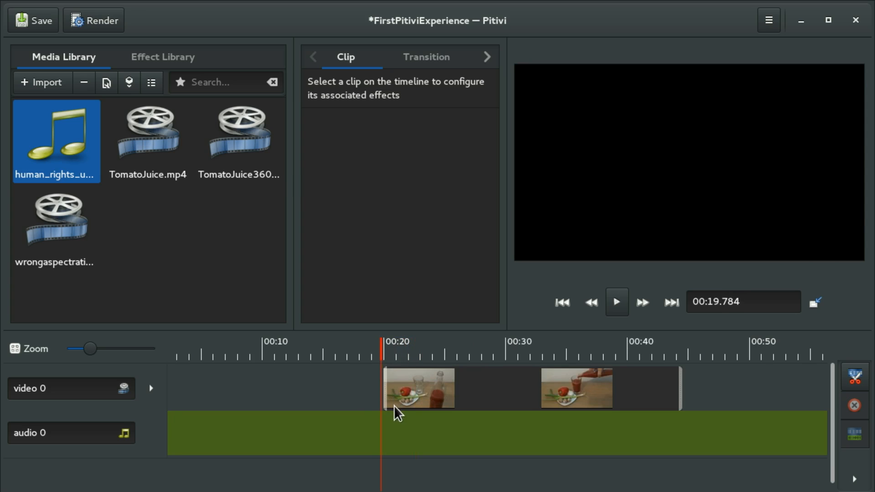
key(space)
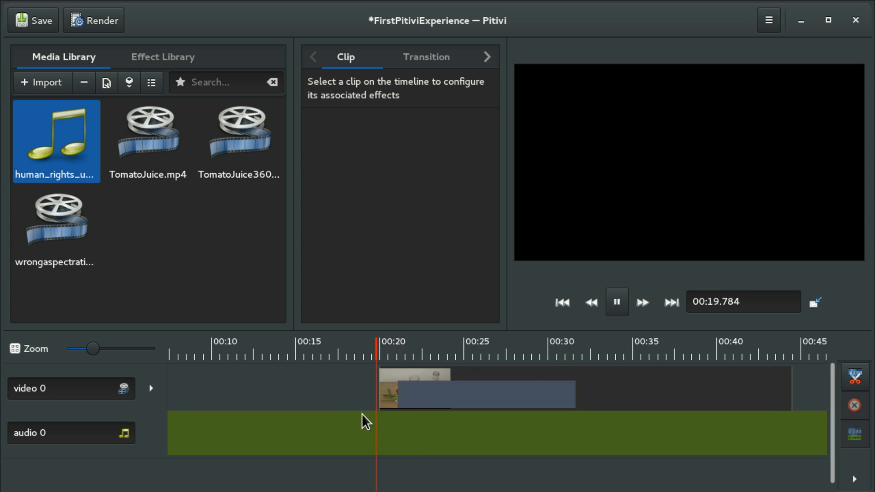
key(space)
scroll(479, 413, up, 2)
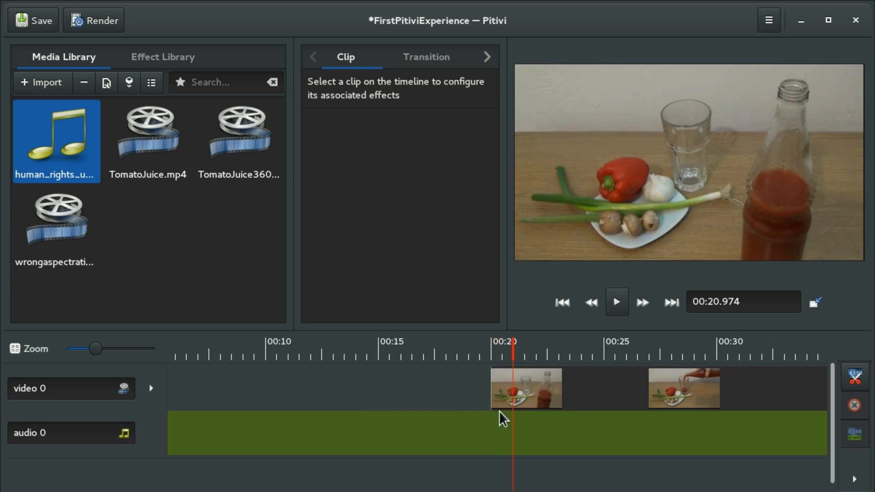
- Replay the timeline from about 00:19 to check the audio leading up to the start of the video clip
click(462, 349)
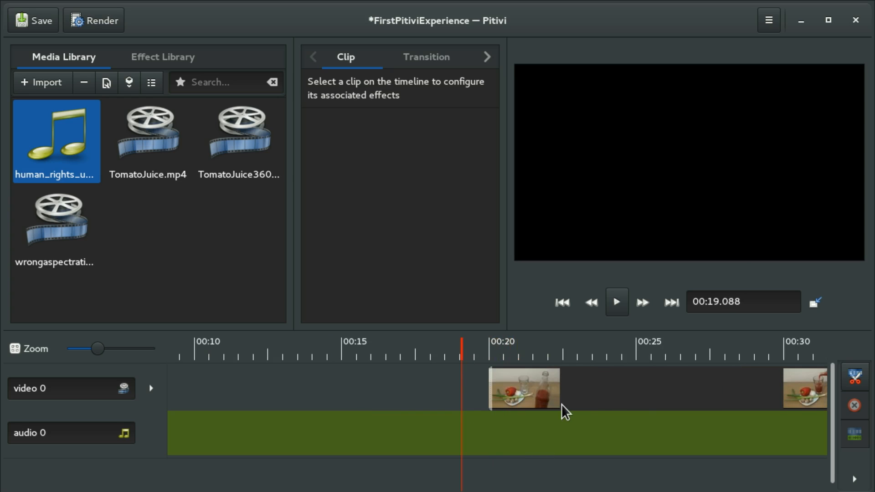
key(space)
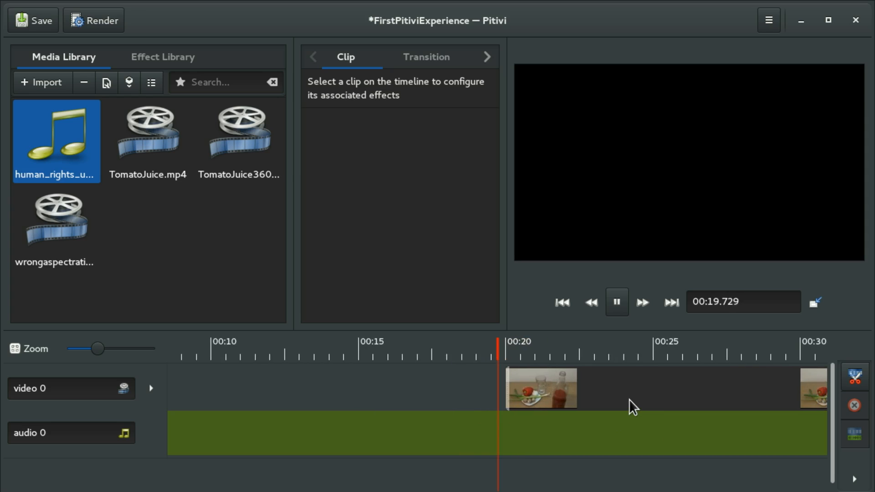
key(space)
- Examine the start of the video clip closely by placing the playhead at its leading edge, about 00:20.007
click(474, 350)
click(469, 353)
scroll(472, 427, up, 10)
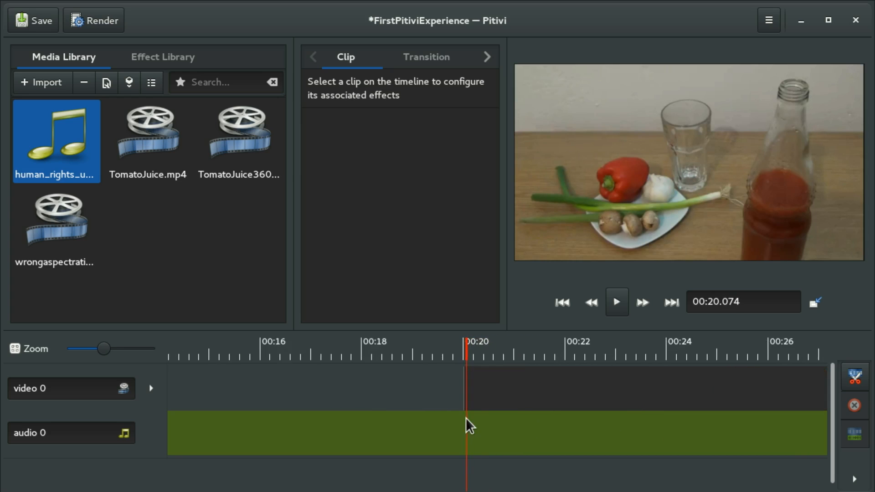
scroll(450, 409, up, 8)
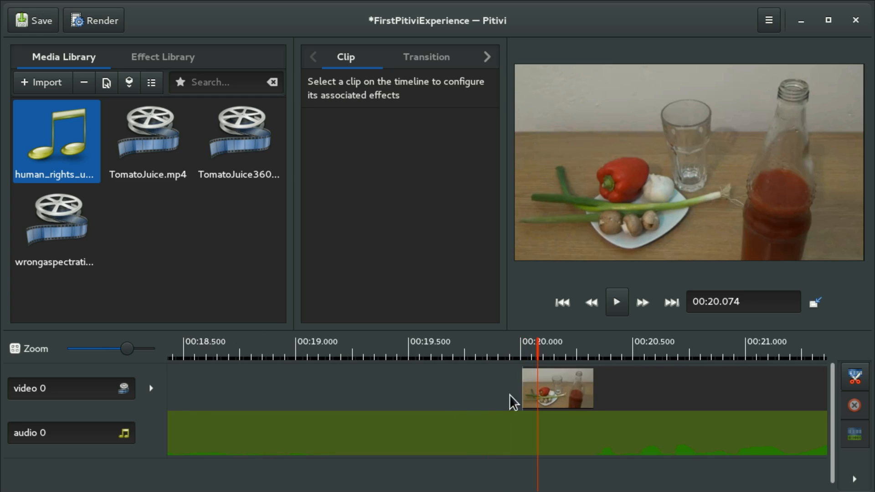
scroll(520, 401, up, 4)
click(538, 350)
scroll(485, 363, up, 3)
scroll(578, 373, down, 4)
scroll(624, 385, down, 3)
scroll(789, 410, up, 4)
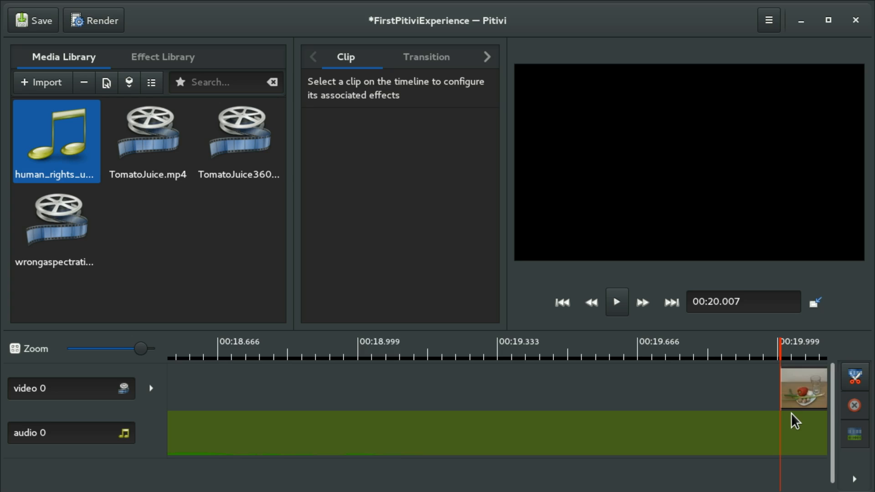
- Step back and forth frame by frame across the start of the video clip to examine where the picture begins
click(768, 397)
key(Right)
key(Left)
key(Right)
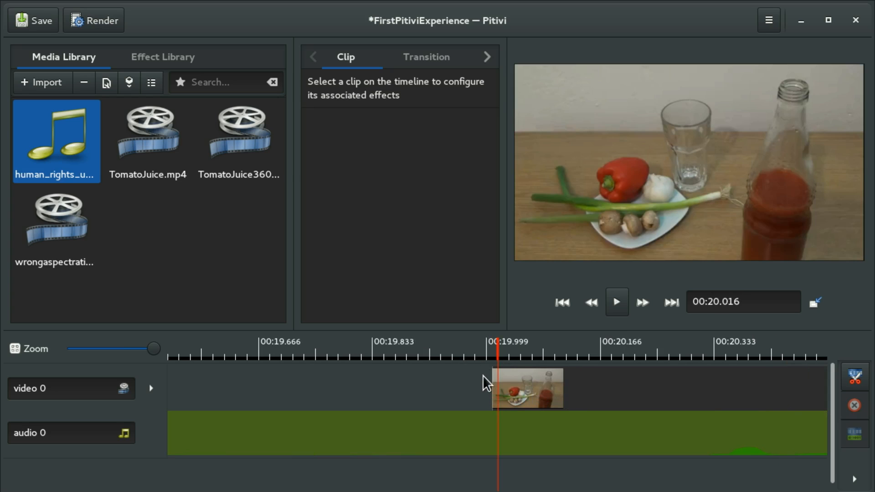
key(Left)
key(Left)
key(Right)
key(Left)
key(Right)
key(Left)
key(Left)
key(Right)
key(Right)
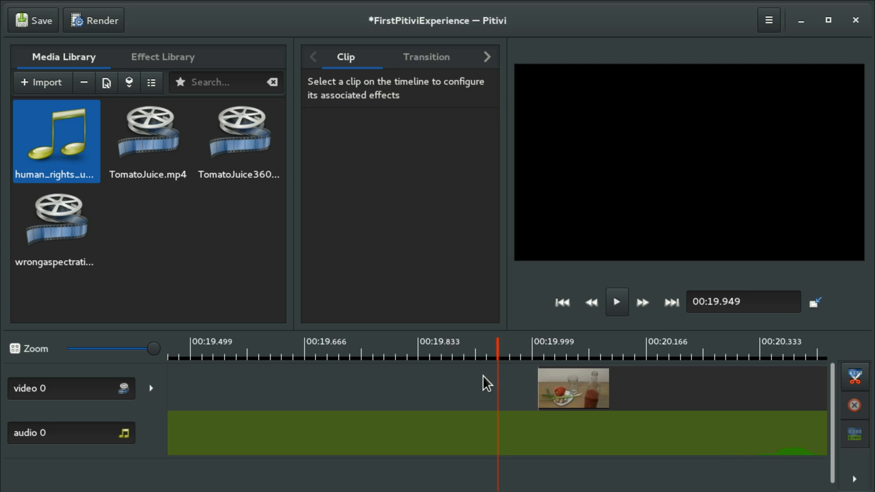
key(Left)
key(Left)
key(Left)
key(Left)
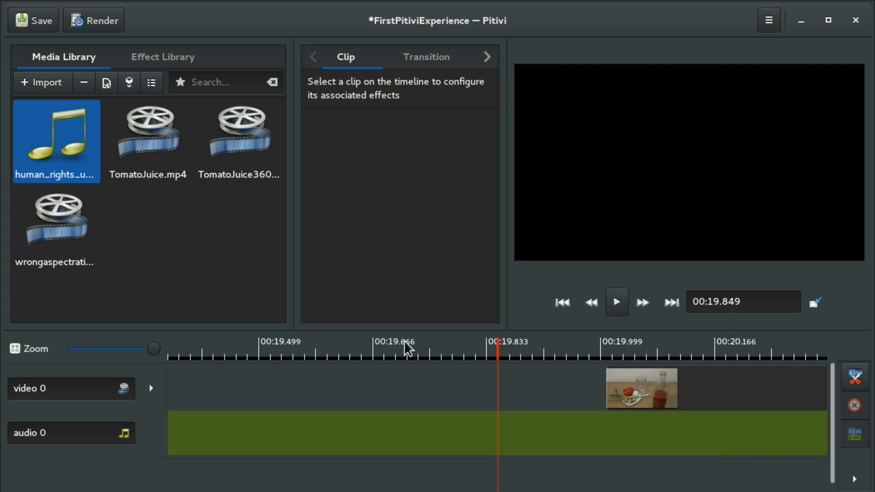
- Place the playhead at 00:19.983, immediately before the video clip begins
mouse_move(404, 343)
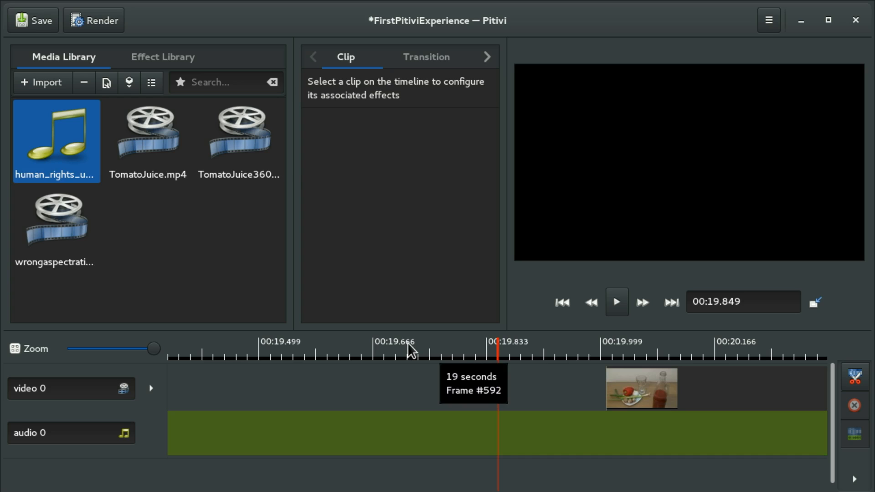
click(412, 342)
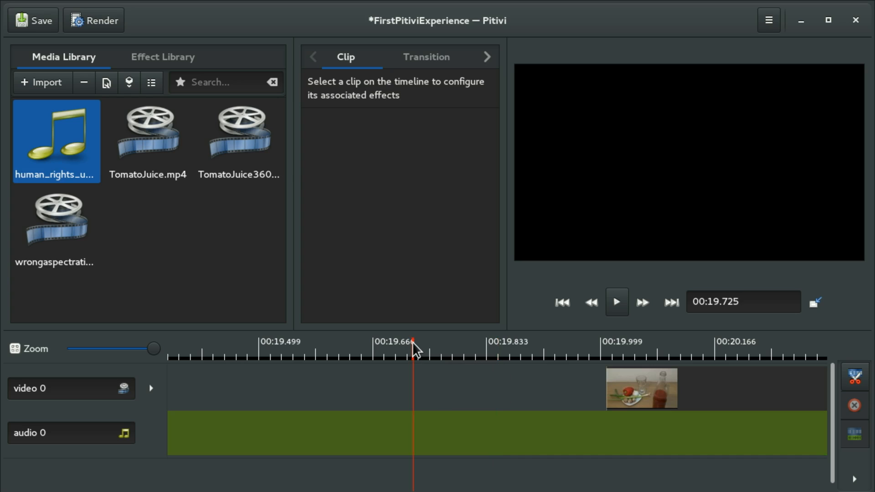
click(526, 372)
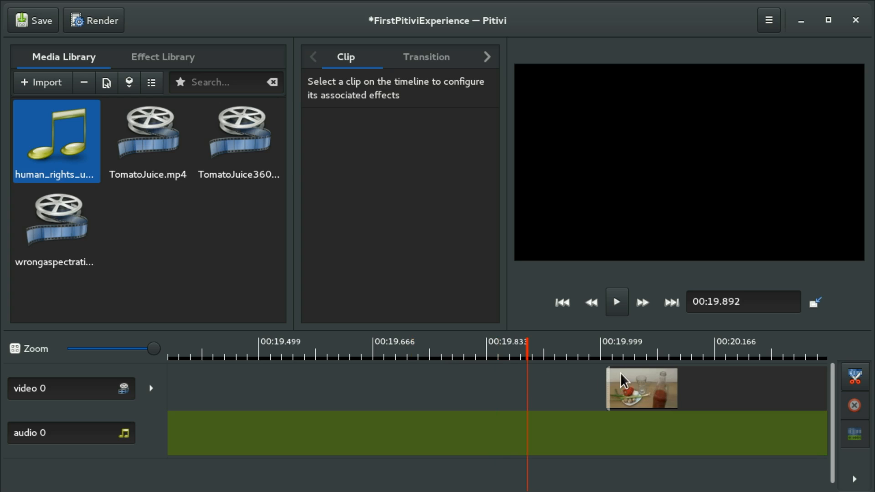
key(Right)
key(Right)
key(Right)
key(Right)
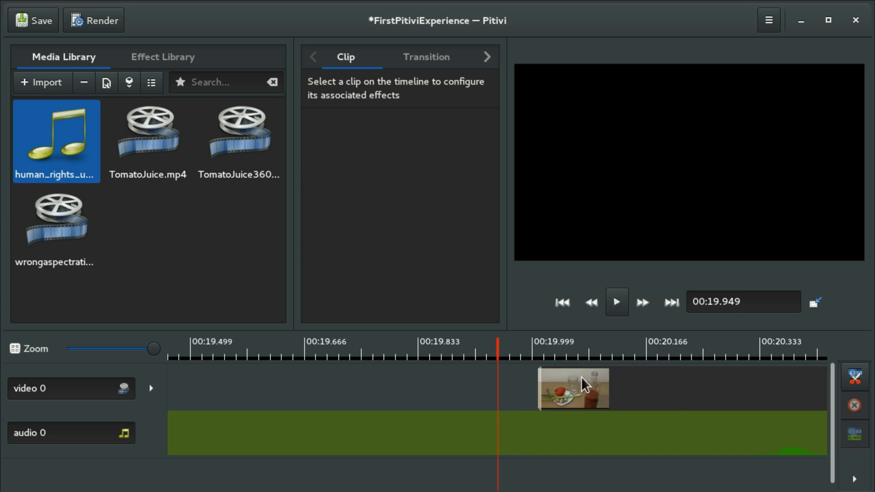
key(Left)
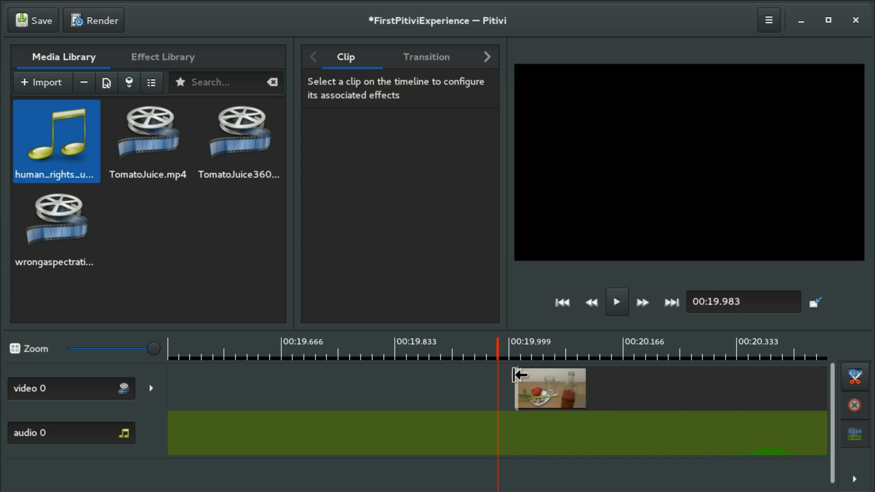
key(Right)
key(Left)
key(Right)
key(Left)
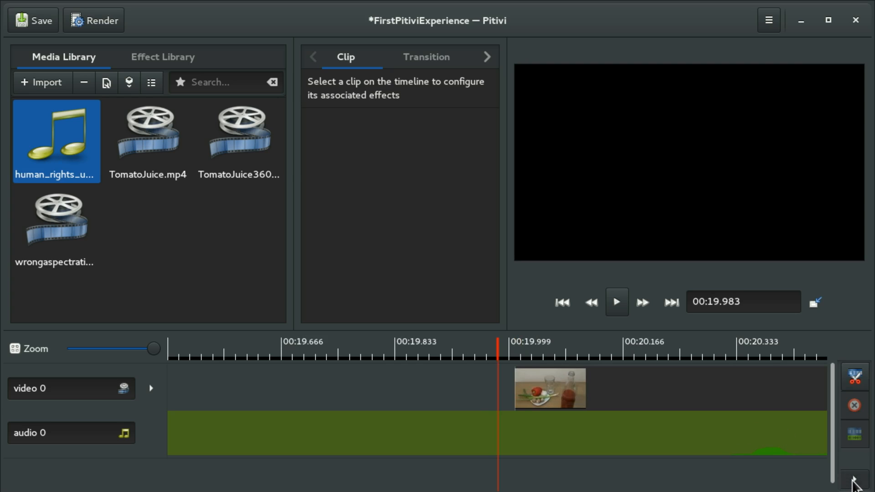
- Split the audio clip at the playhead and delete the part that lies before the video clip
click(847, 385)
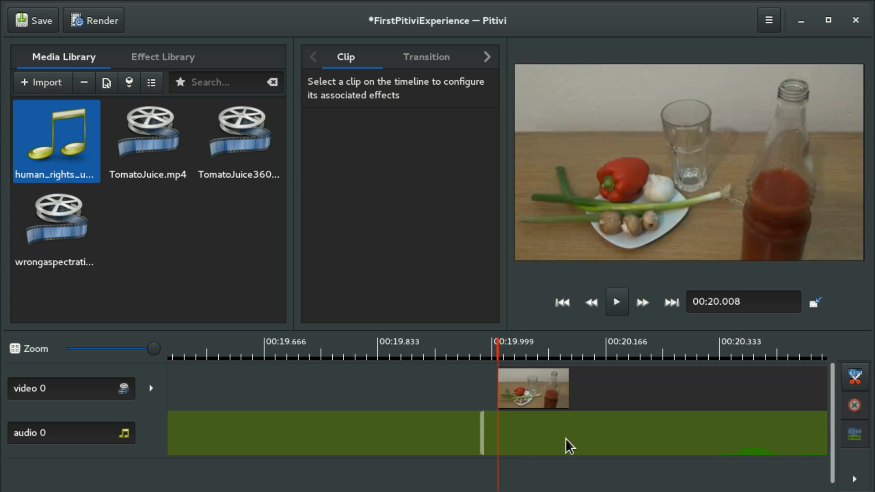
click(427, 421)
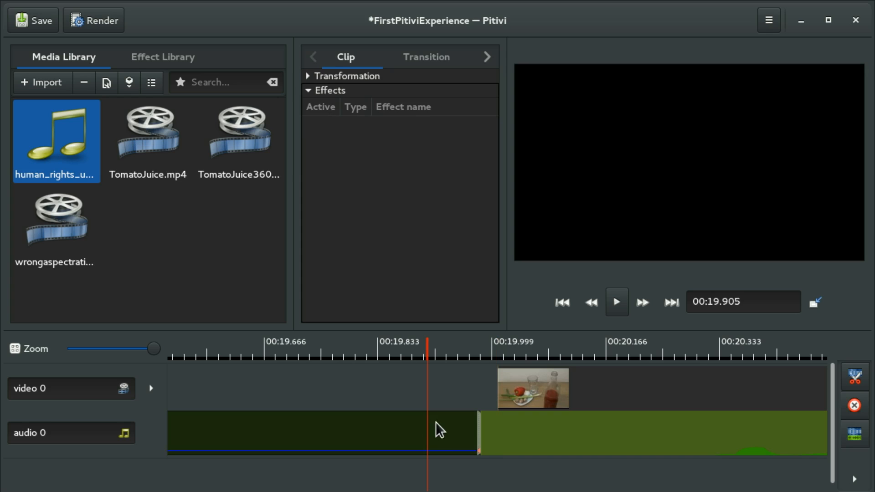
key(Delete)
scroll(533, 409, down, 5)
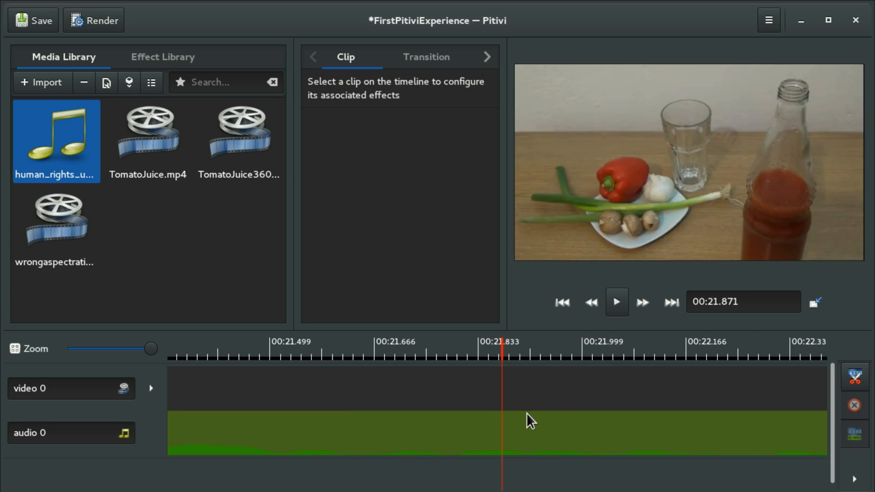
scroll(504, 398, down, 3)
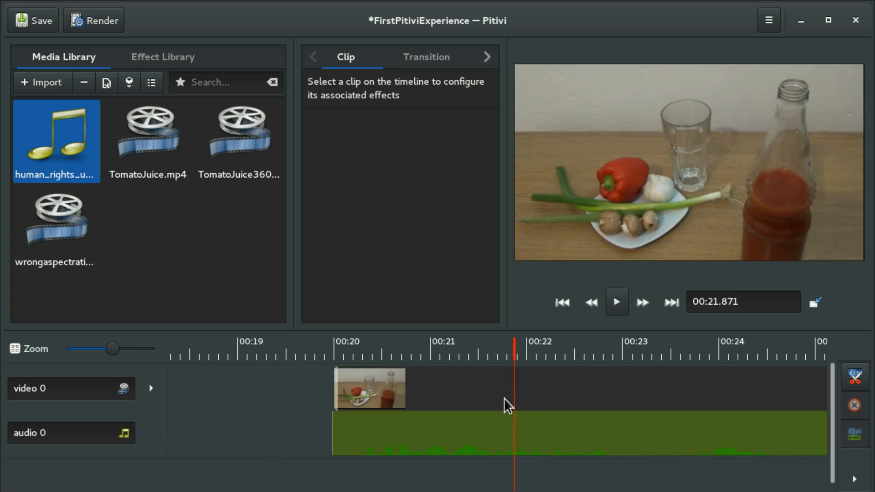
- Shift the video clip's start to just before the audio clip's start and draw selection marquees in the empty space ahead of the clips
drag(319, 391, 600, 389)
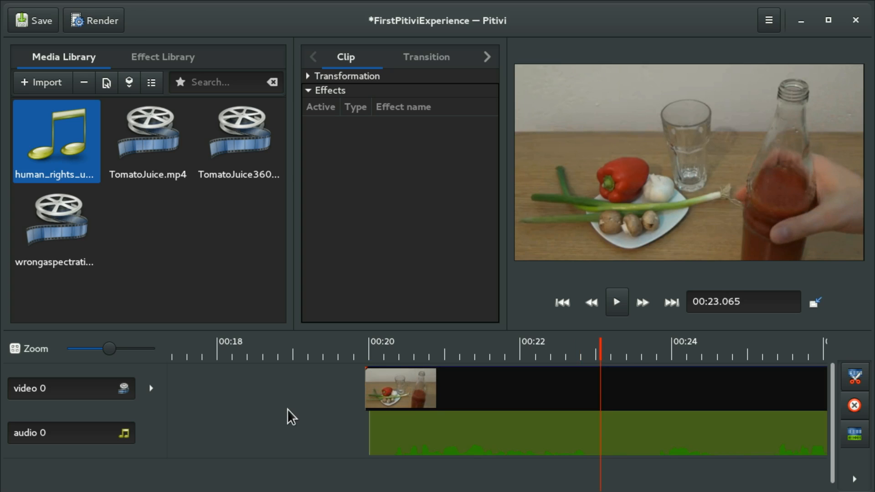
drag(258, 409, 324, 432)
drag(284, 396, 352, 387)
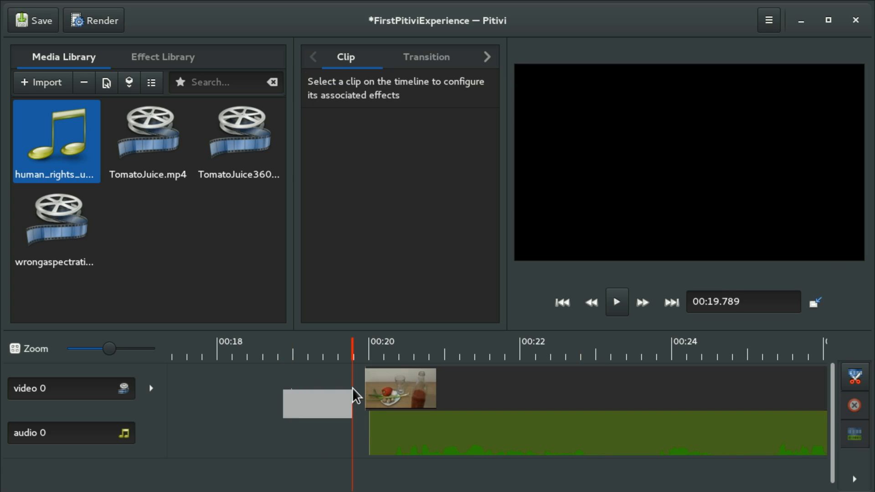
- Save the project and restart Pitivi from the terminal
click(41, 23)
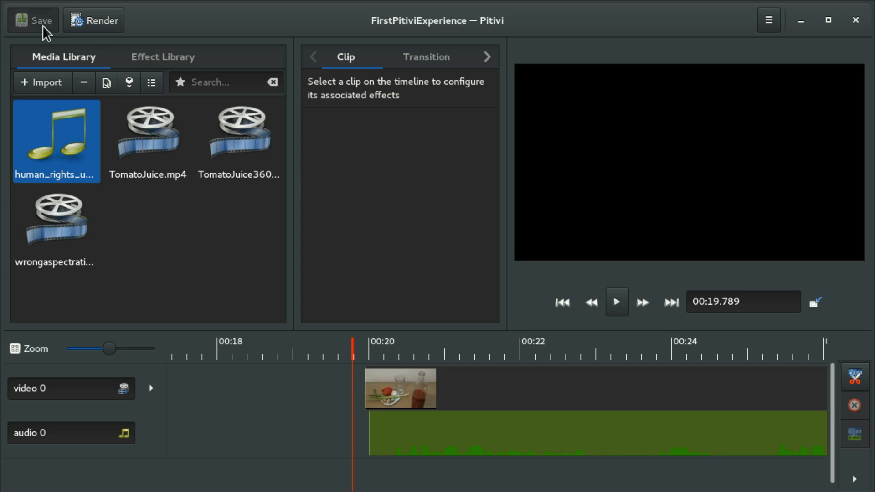
key(ctrl+q)
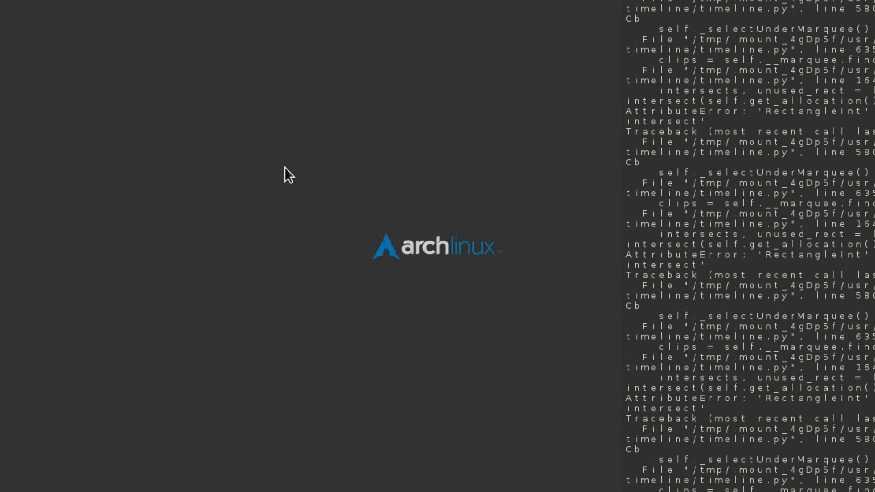
key(Up)
key(Return)
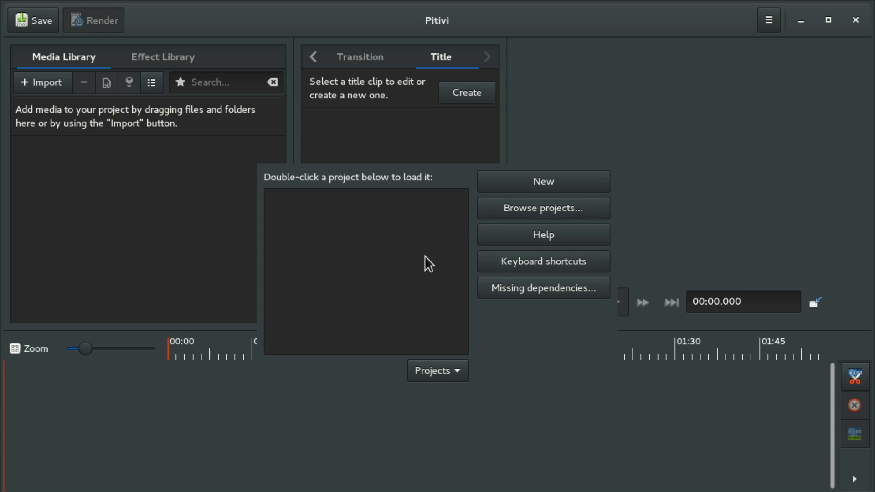
- Start a blank project from the welcome screen and open the saved project PITIVITEST.xges from the home folder
click(423, 362)
click(423, 363)
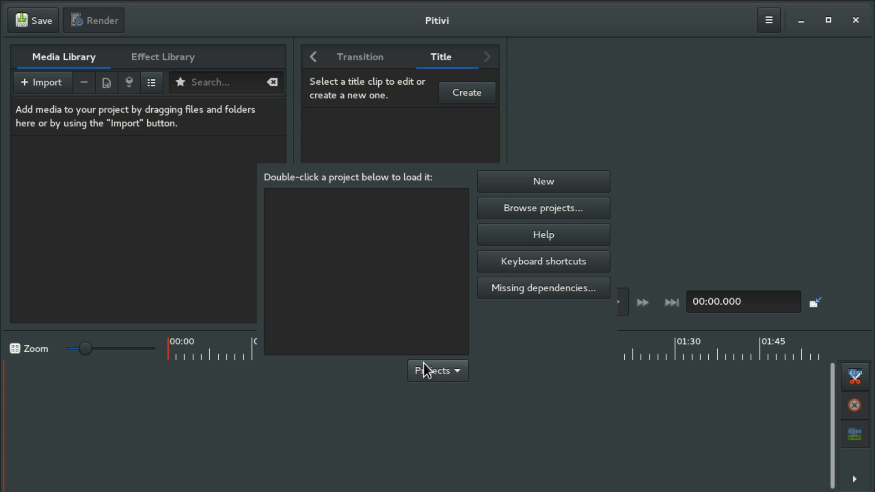
click(510, 190)
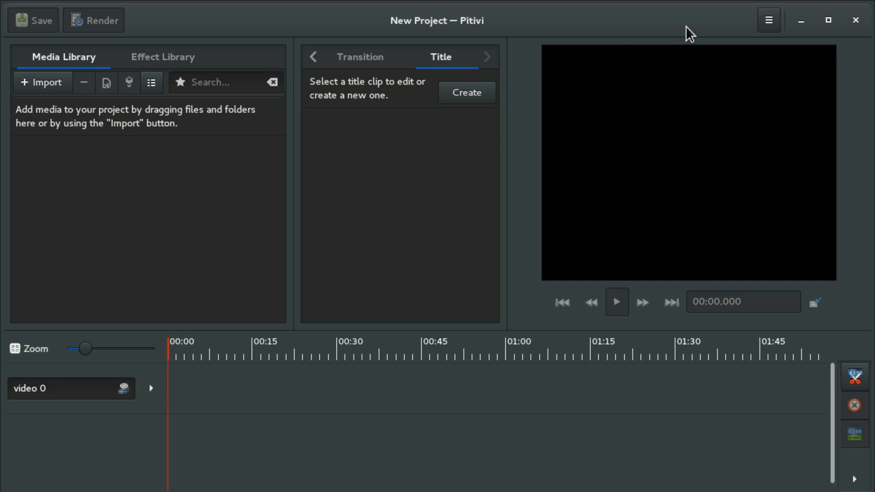
click(775, 28)
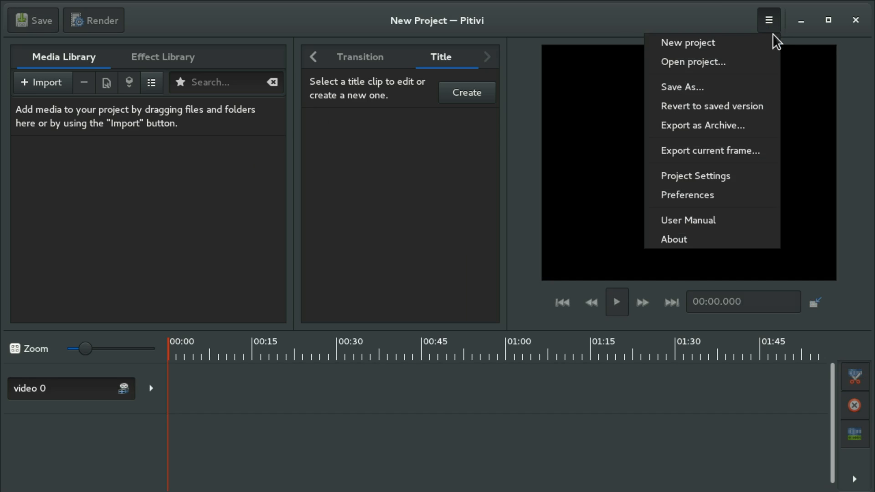
click(748, 61)
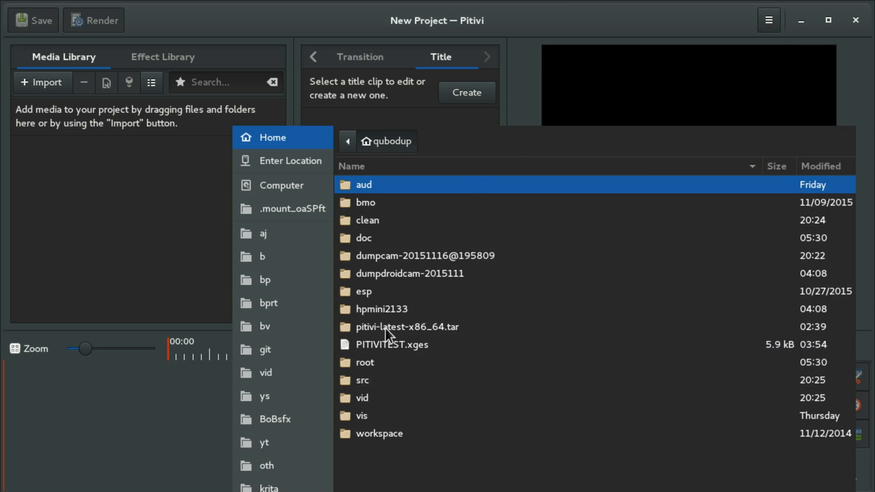
double_click(383, 343)
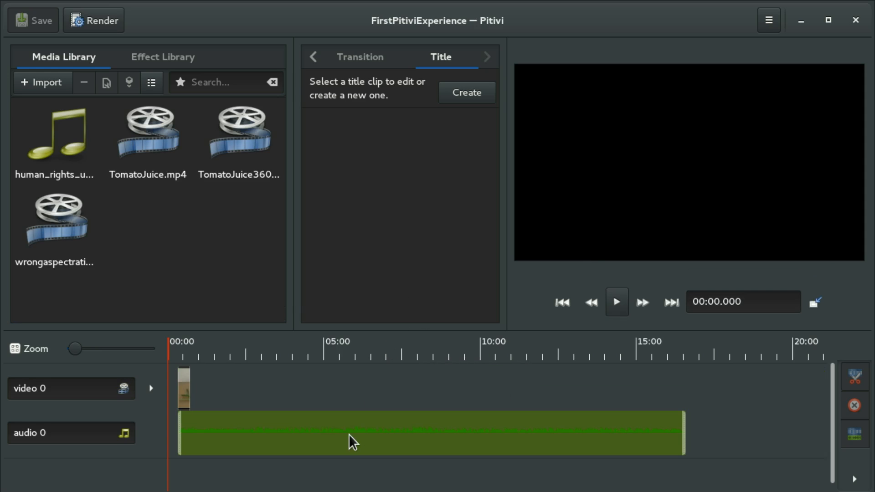
- Test marquee selection by drawing selection rectangles in the empty timeline space before the video clip
scroll(349, 416, up, 5)
scroll(353, 393, down, 3)
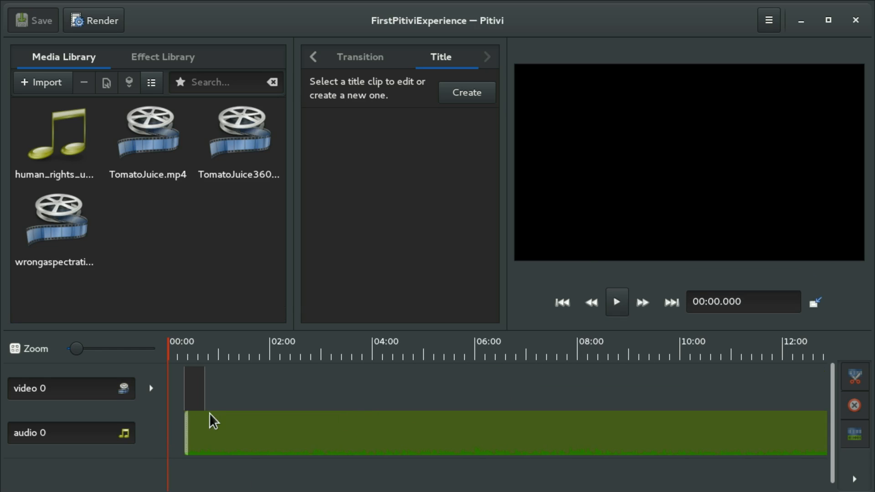
scroll(209, 413, up, 2)
scroll(205, 438, up, 2)
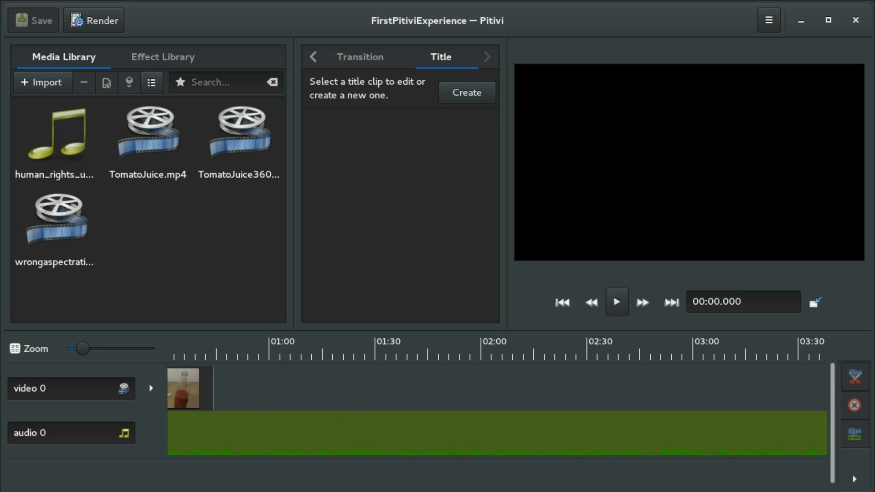
scroll(199, 441, up, 2)
drag(212, 391, 188, 404)
drag(189, 404, 218, 399)
drag(212, 396, 179, 396)
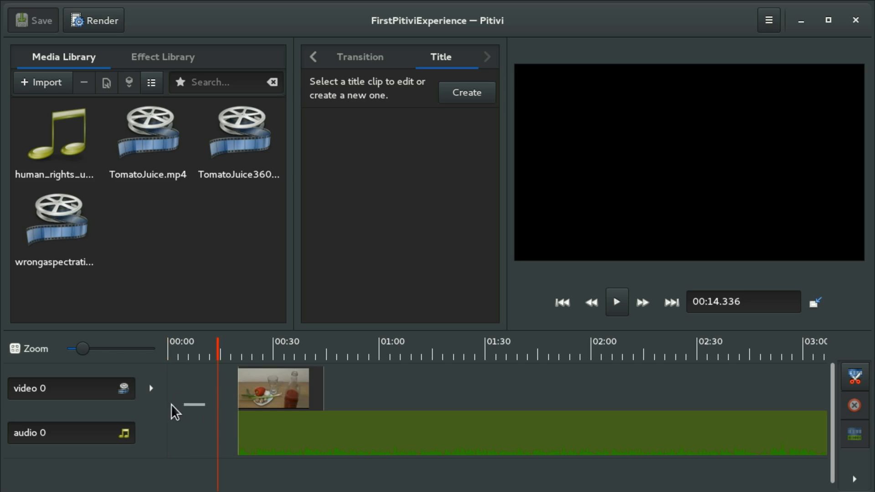
- Test marquee selection again across the video layer and in the empty space after the video clip
drag(205, 404, 372, 396)
drag(372, 395, 397, 397)
drag(450, 390, 479, 385)
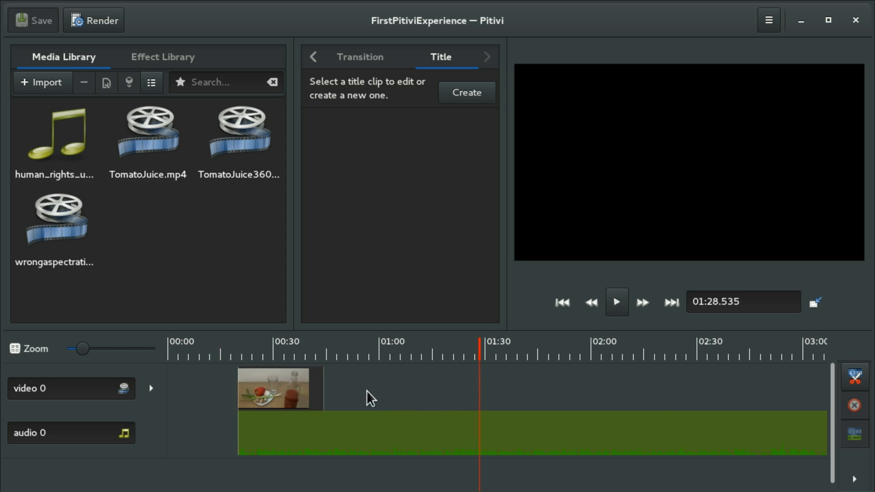
drag(309, 416, 334, 393)
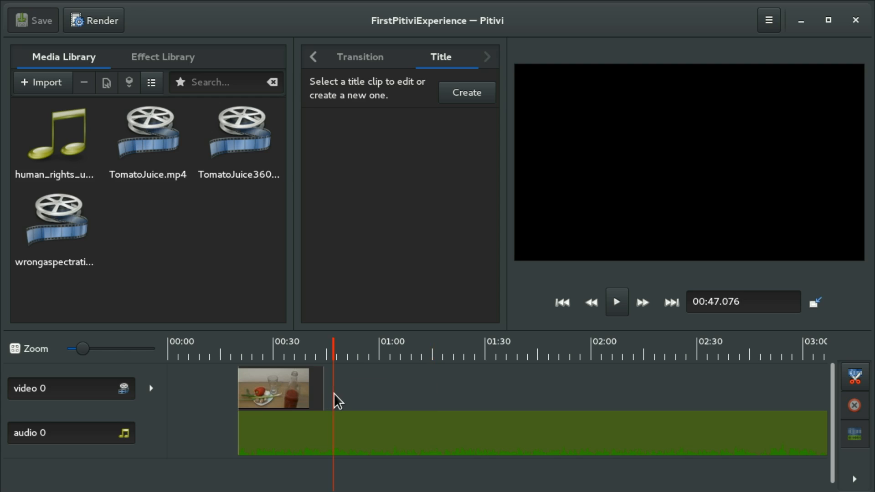
click(406, 391)
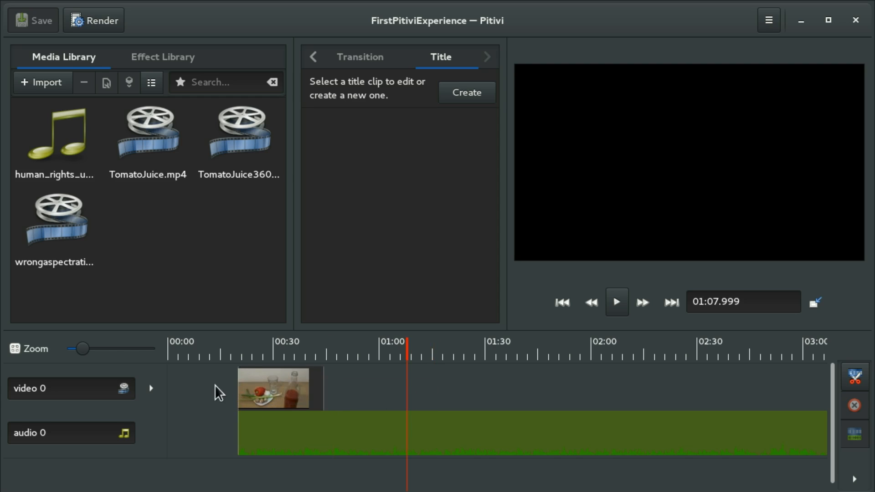
scroll(442, 388, down, 1)
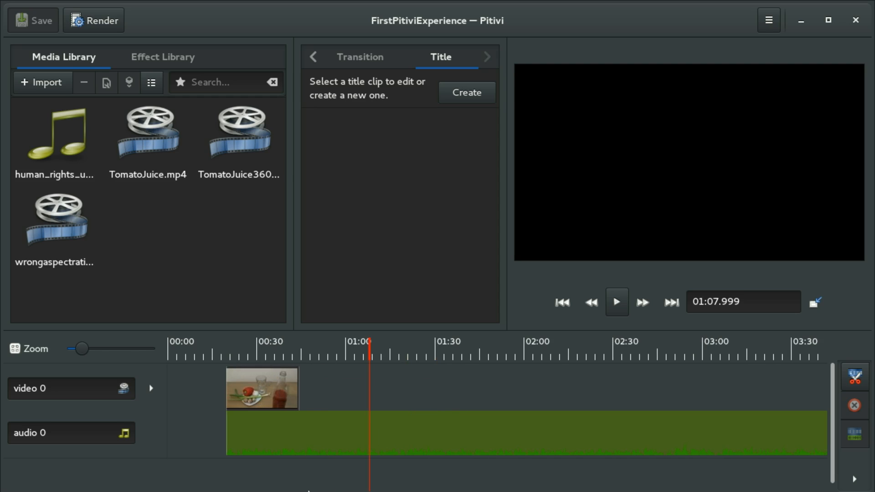
- Move the video clip and the music clip to the start of the timeline and play back the beginning briefly
drag(253, 392, 184, 376)
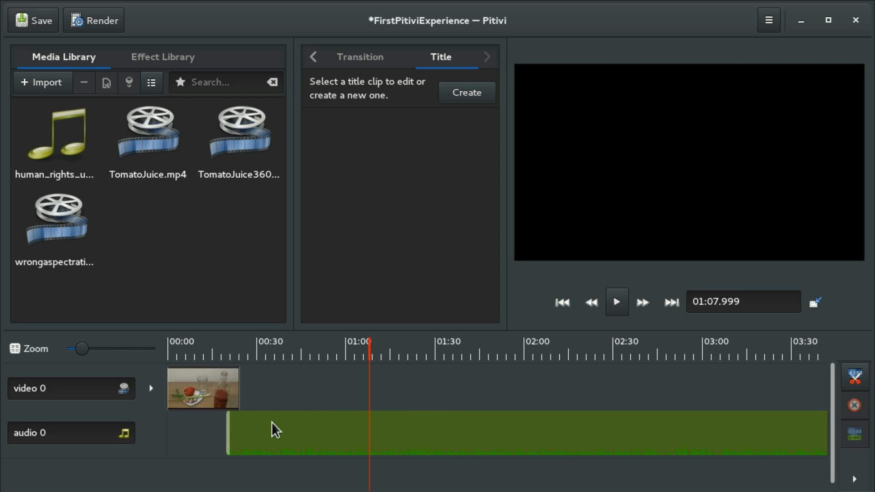
drag(272, 422, 176, 433)
click(170, 354)
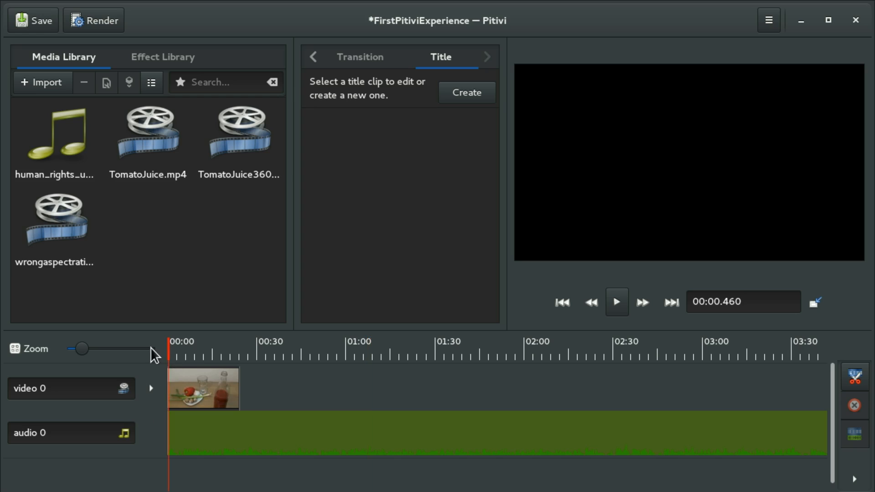
key(space)
key(space)
- Place the playhead exactly at the end of the video clip, at 00:24.501
click(229, 355)
click(246, 352)
click(239, 356)
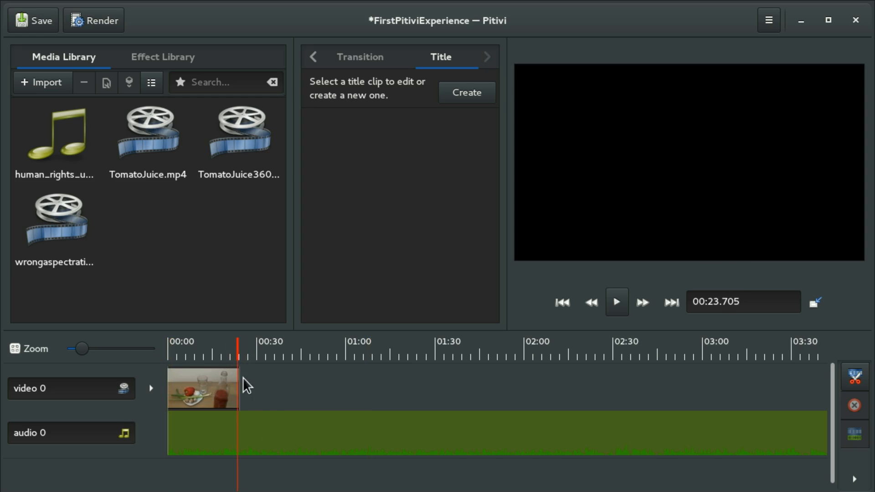
scroll(254, 393, up, 6)
scroll(258, 388, up, 1)
click(196, 357)
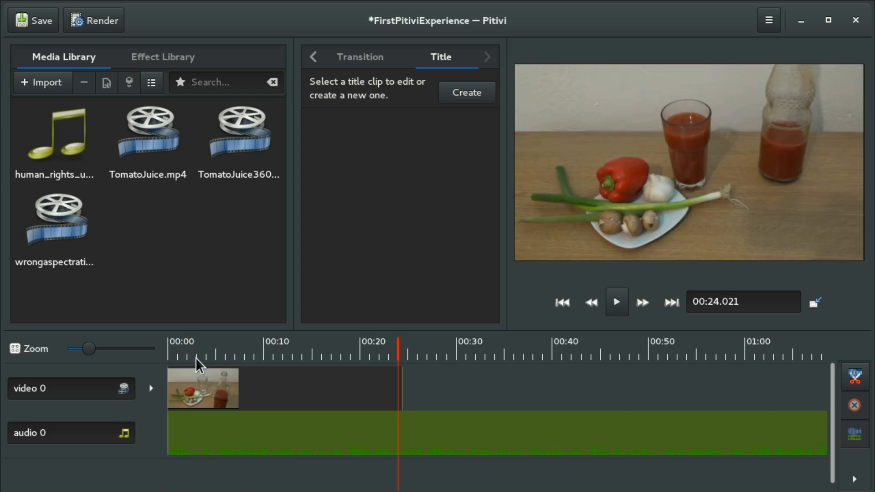
scroll(411, 389, up, 5)
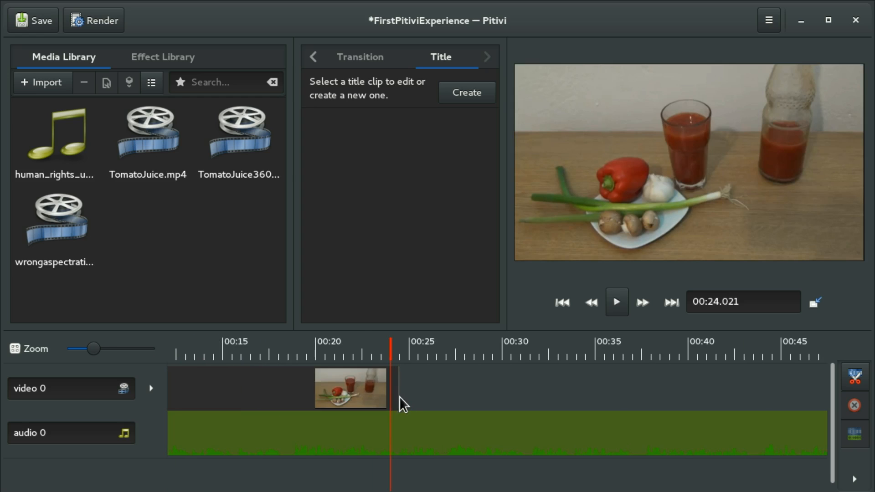
scroll(386, 371, up, 2)
click(419, 355)
scroll(474, 370, up, 16)
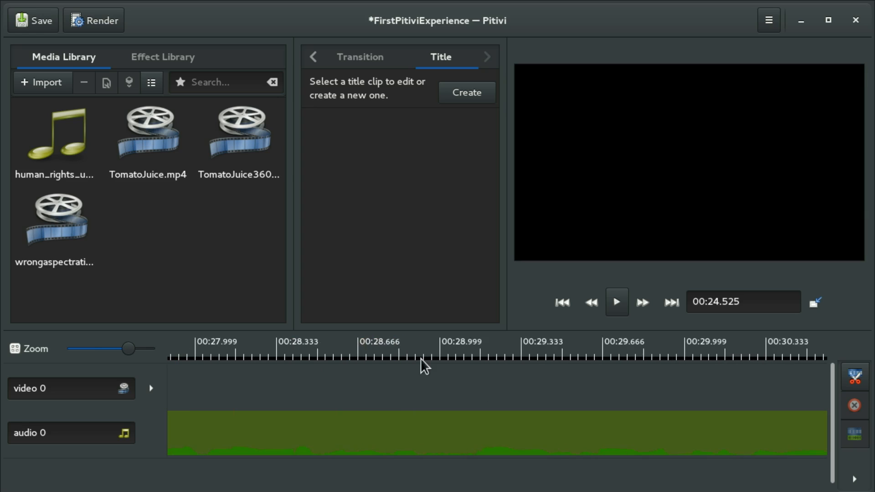
scroll(460, 361, up, 10)
scroll(507, 377, down, 5)
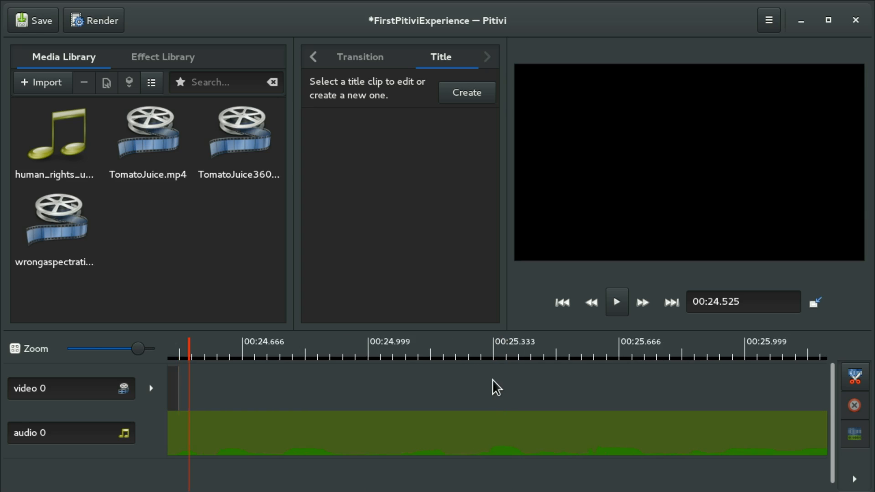
scroll(165, 367, up, 12)
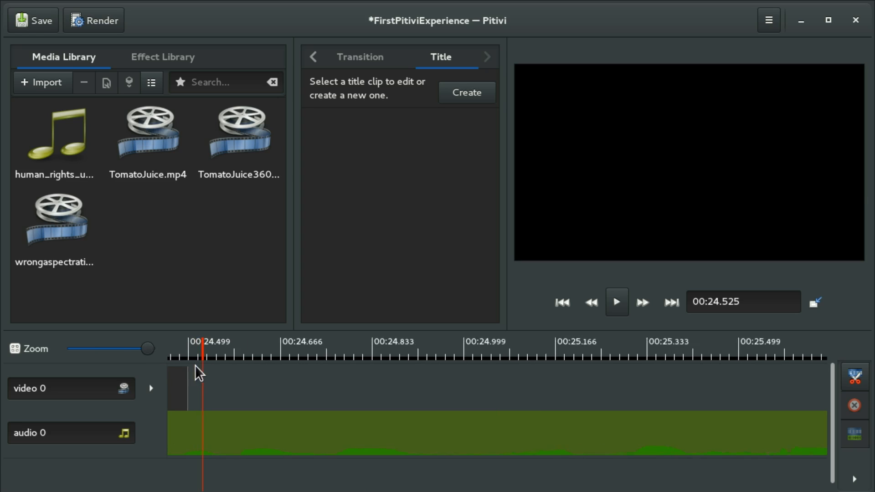
scroll(351, 362, down, 8)
scroll(457, 378, down, 3)
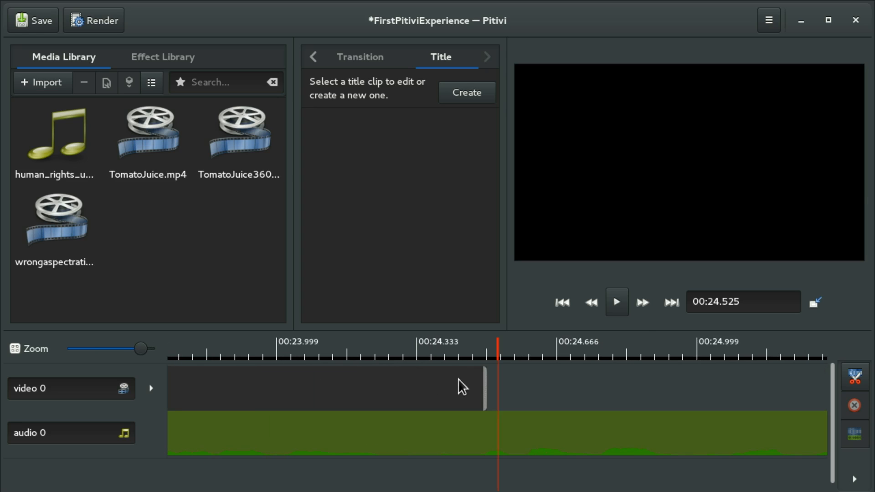
click(487, 354)
scroll(511, 369, up, 4)
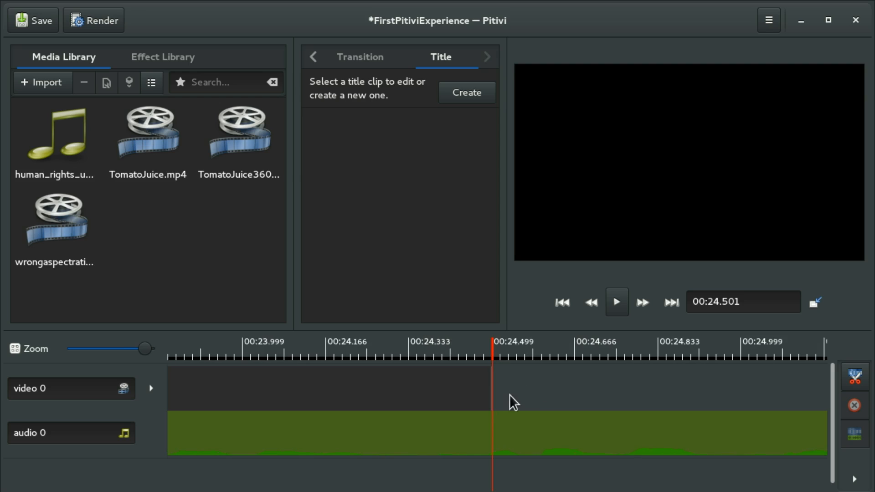
scroll(498, 390, up, 1)
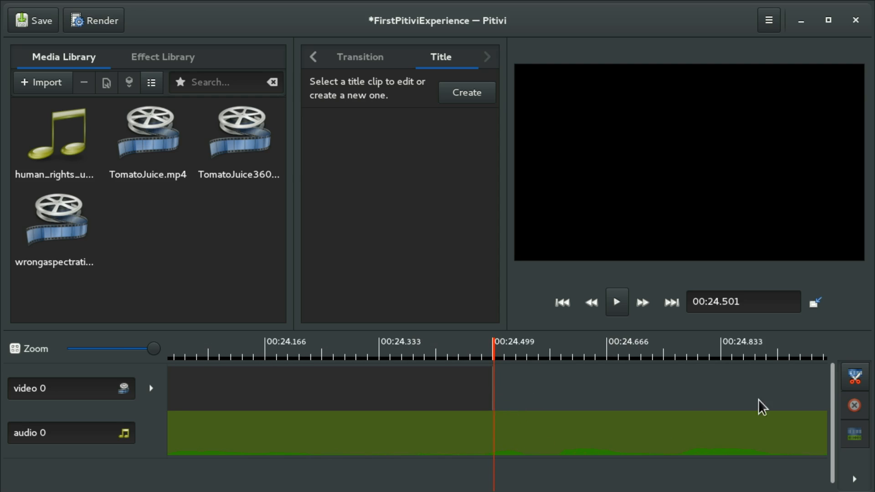
- Split the music clip at the playhead and delete the part after the end of the video clip
click(856, 381)
click(629, 425)
key(Delete)
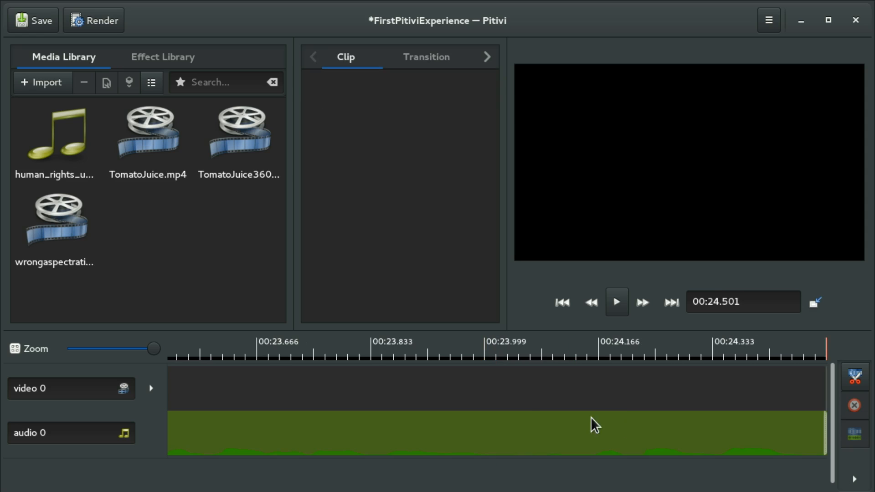
- Add wrongaspectratio.mkv to a new layer below the existing clips, starting at about 7 seconds
ctrl+scroll(527, 408, down, 6)
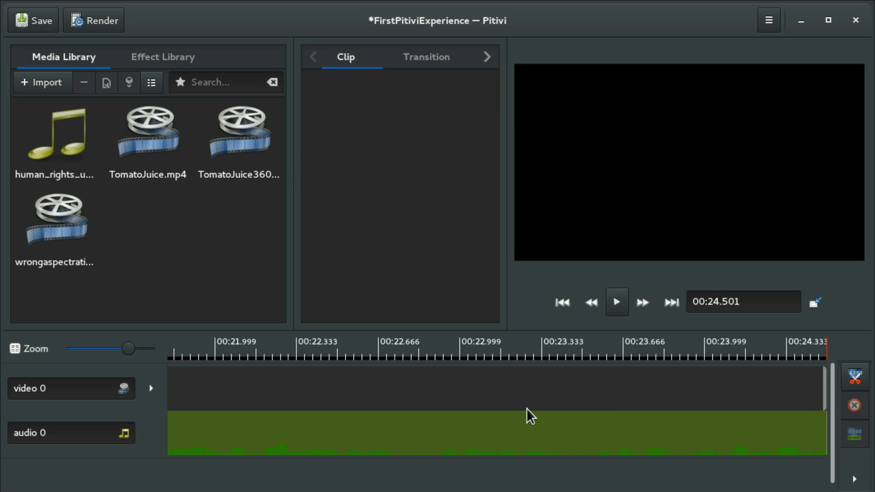
ctrl+scroll(526, 408, down, 6)
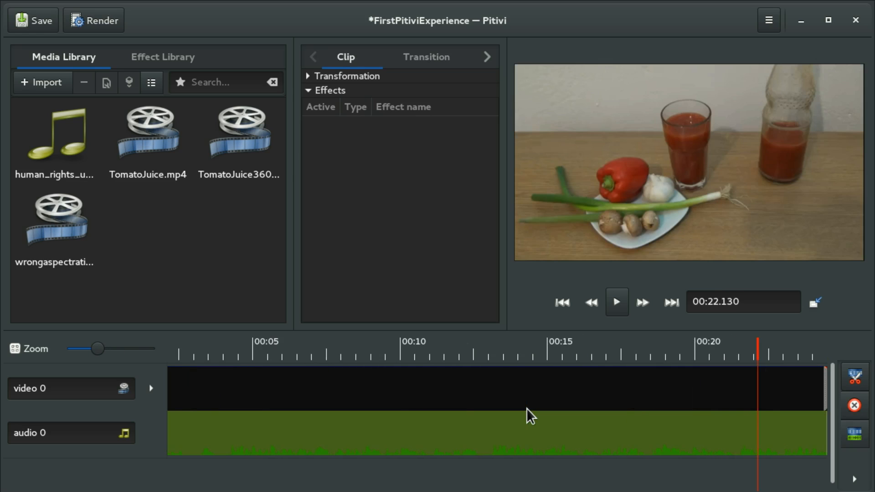
ctrl+scroll(526, 406, down, 1)
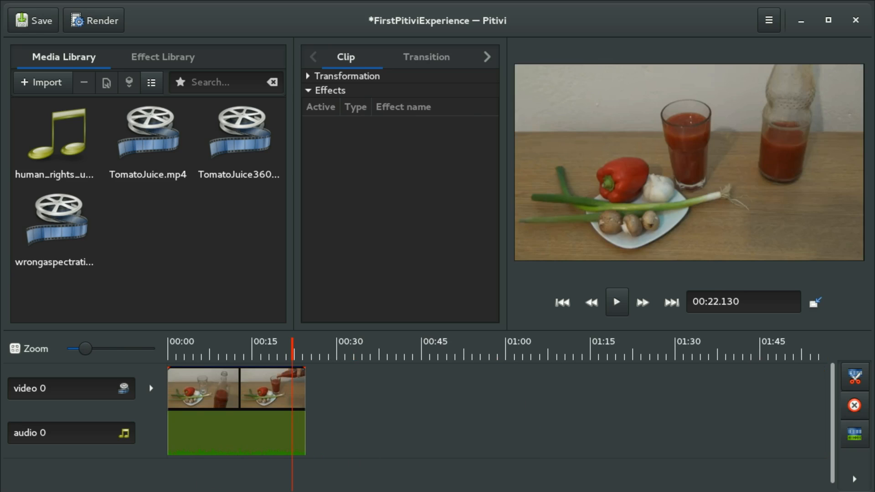
click(250, 383)
drag(40, 215, 307, 478)
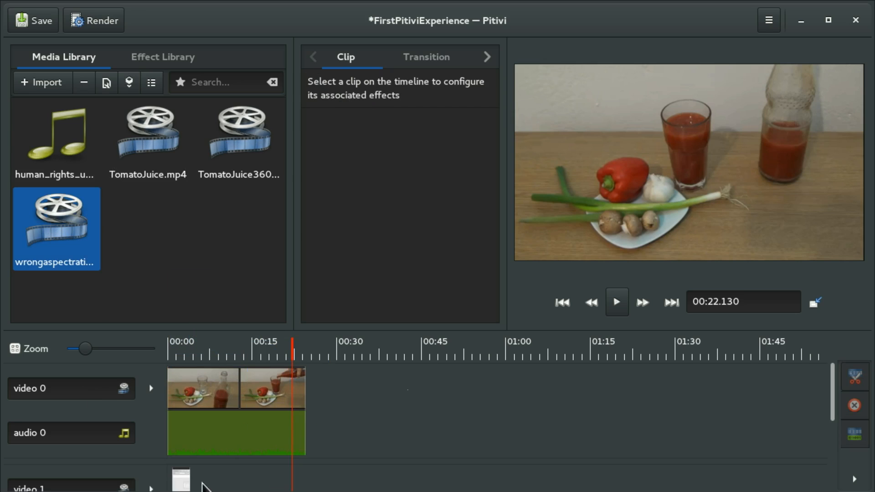
drag(178, 476, 214, 477)
- Trim the tomato juice video clip to about 7 seconds and place it near the start of the timeline
drag(297, 386, 219, 387)
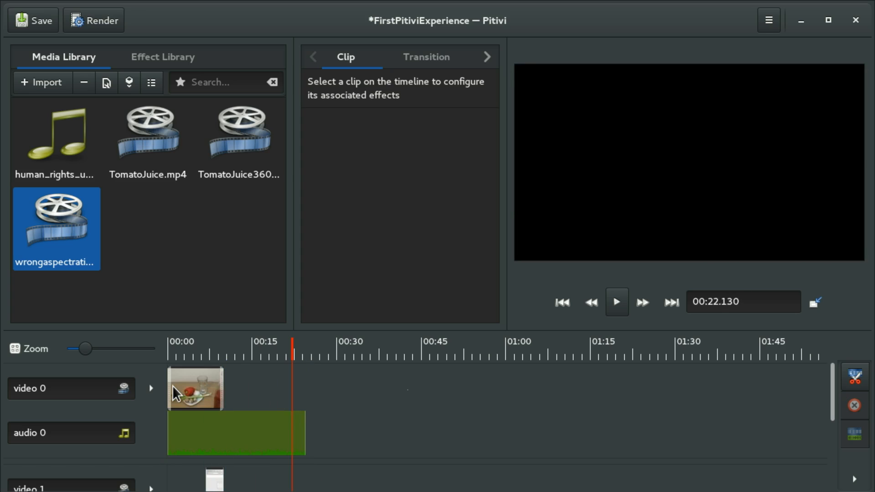
drag(174, 393, 205, 390)
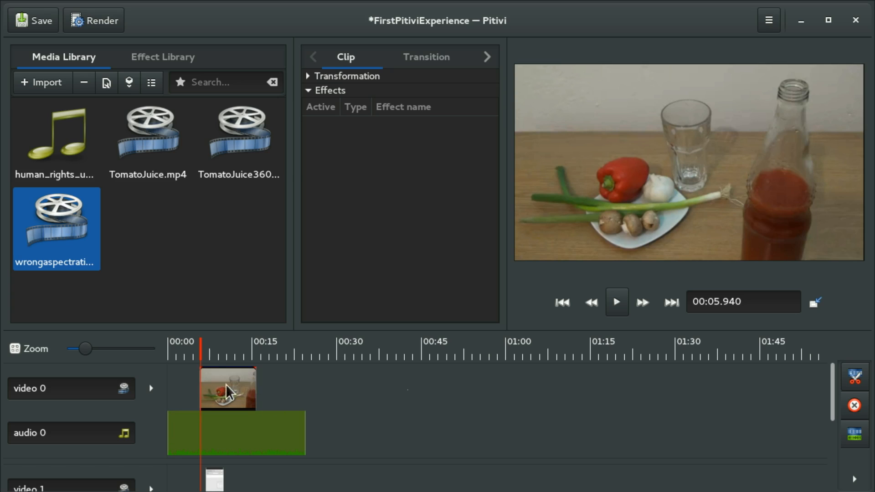
mouse_move(207, 387)
mouse_down()
mouse_move(233, 387)
mouse_move(179, 378)
mouse_move(196, 387)
mouse_up()
click(206, 382)
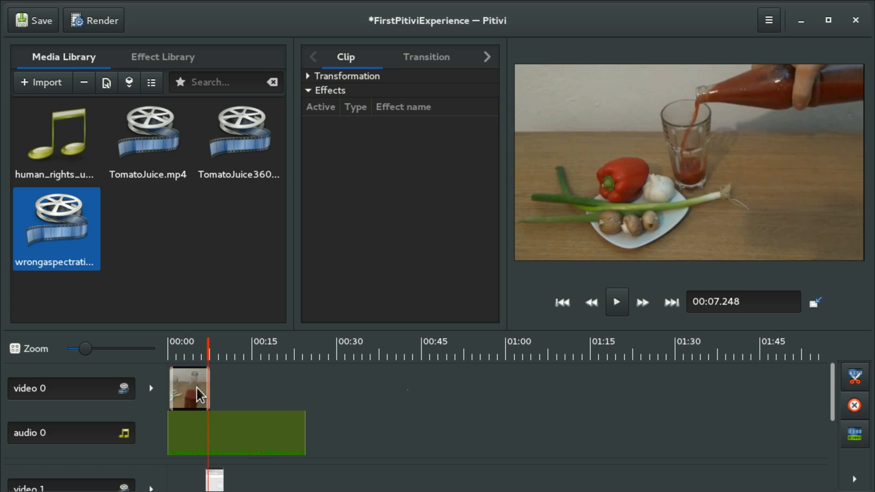
- Shift the tomato juice clip closer to the timeline start and put the music clip on its own layer
click(216, 426)
scroll(223, 422, up, 5)
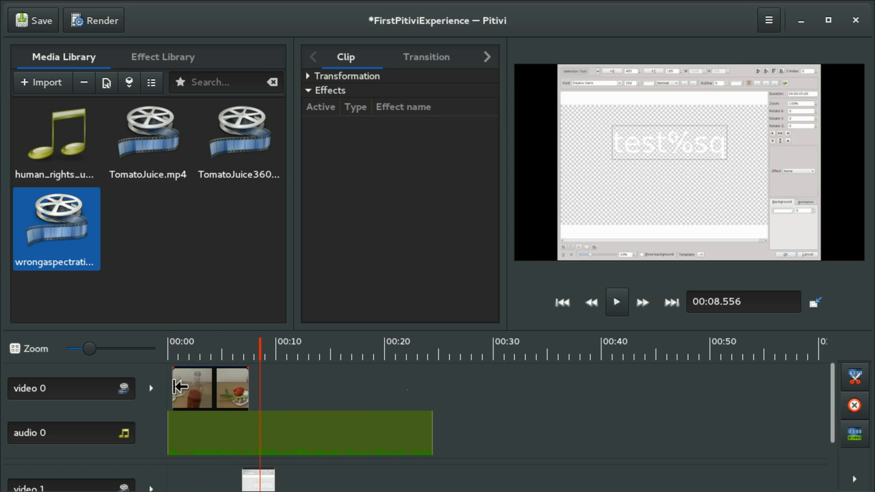
mouse_move(191, 381)
mouse_down()
mouse_move(160, 371)
mouse_move(212, 383)
mouse_move(180, 389)
mouse_up()
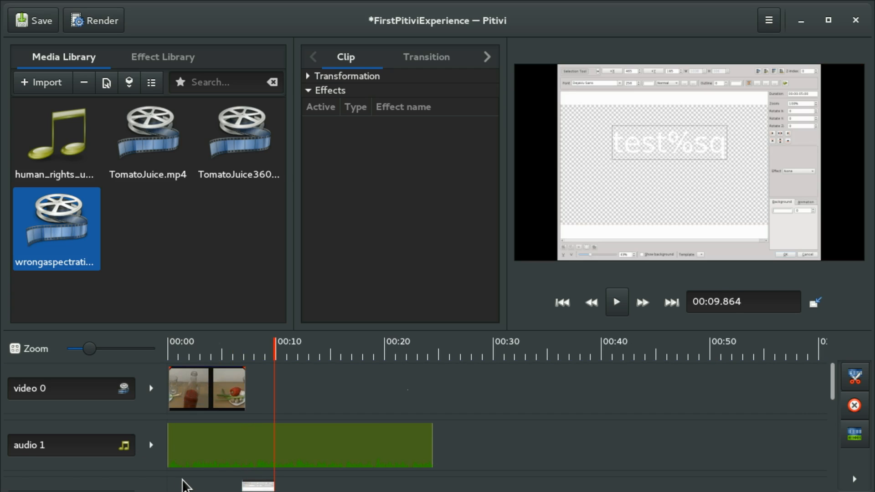
click(182, 353)
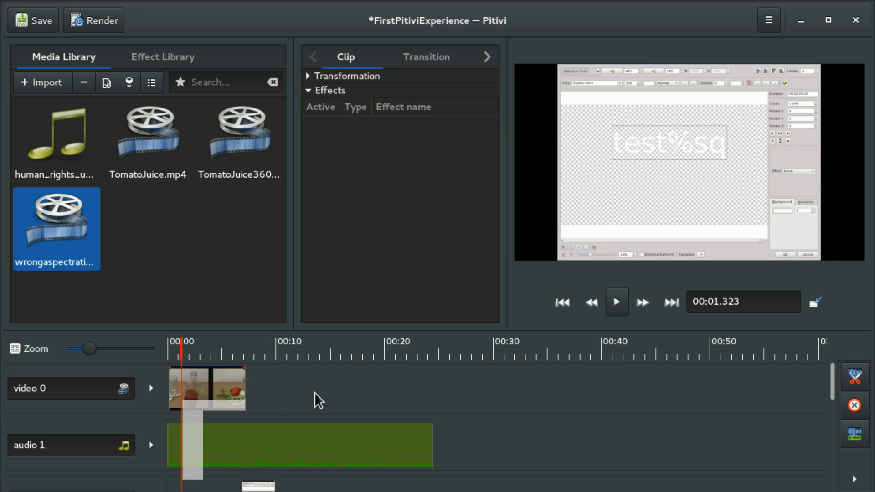
click(314, 392)
- Align the tomato juice clip's start with 00:00 and trim the end of the music clip to match the video's end
drag(241, 357, 144, 360)
scroll(247, 411, up, 3)
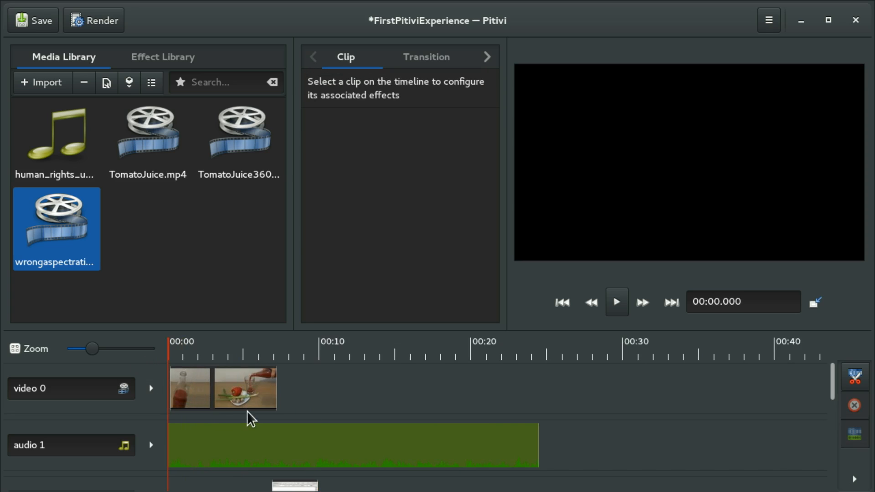
scroll(242, 402, up, 3)
drag(184, 491, 158, 491)
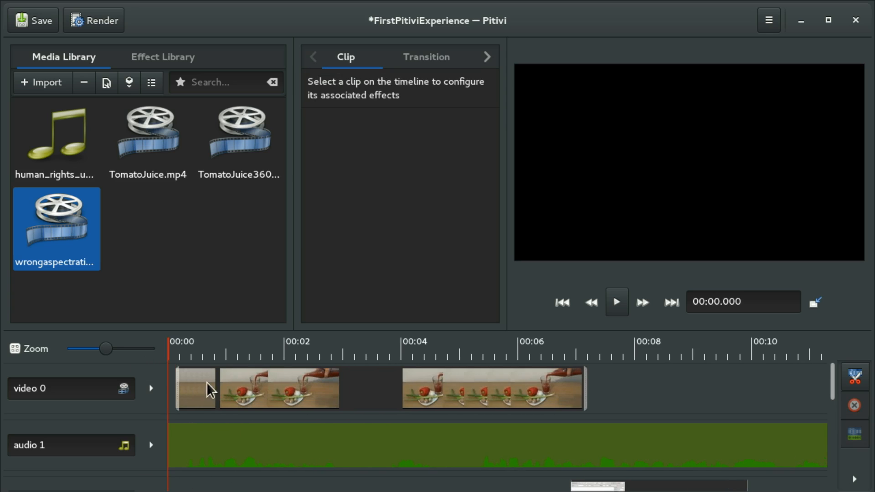
scroll(263, 399, down, 3)
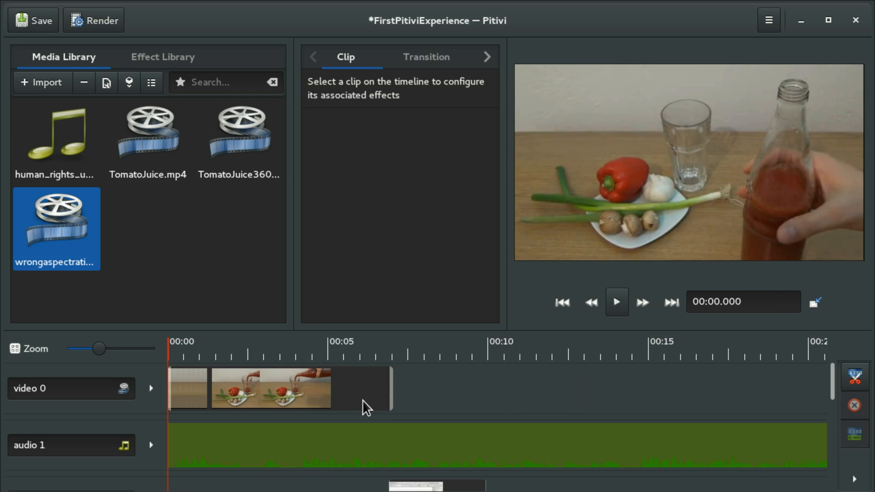
scroll(362, 401, down, 1)
drag(765, 445, 347, 437)
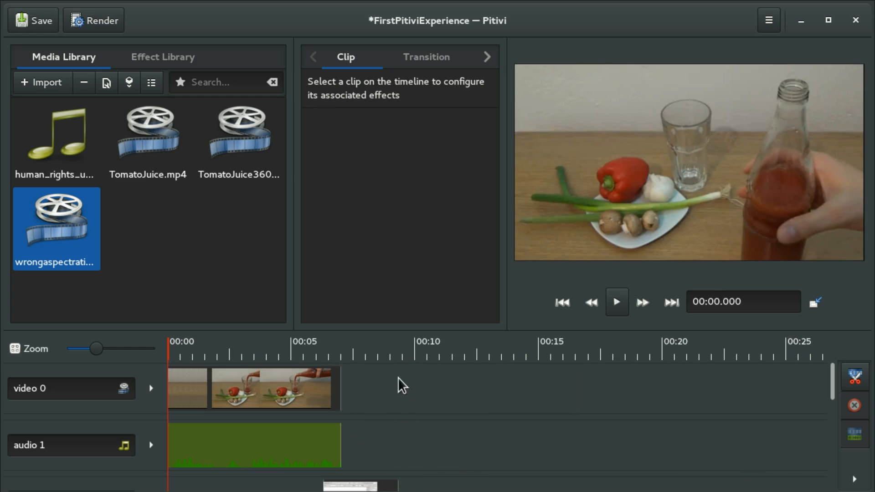
- Remove TomatoJuice.mp4 from the media library and look at the effect library and the transition instructions
click(141, 150)
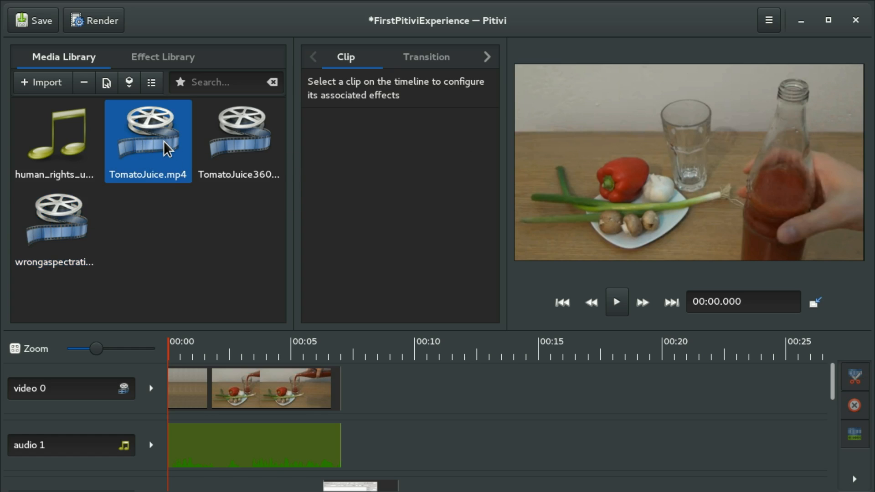
click(83, 85)
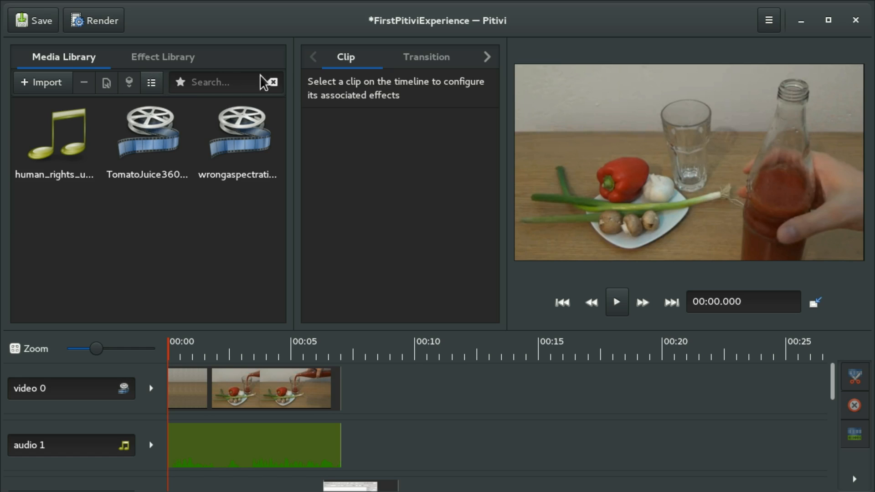
click(171, 57)
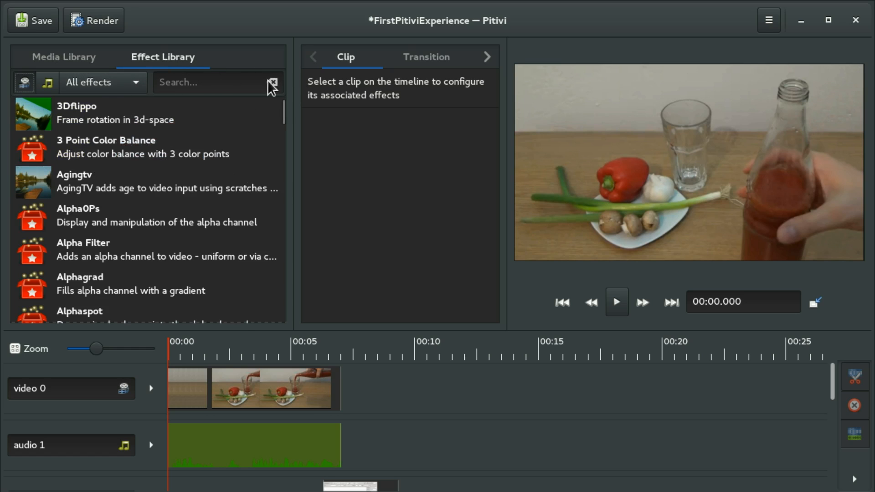
click(465, 56)
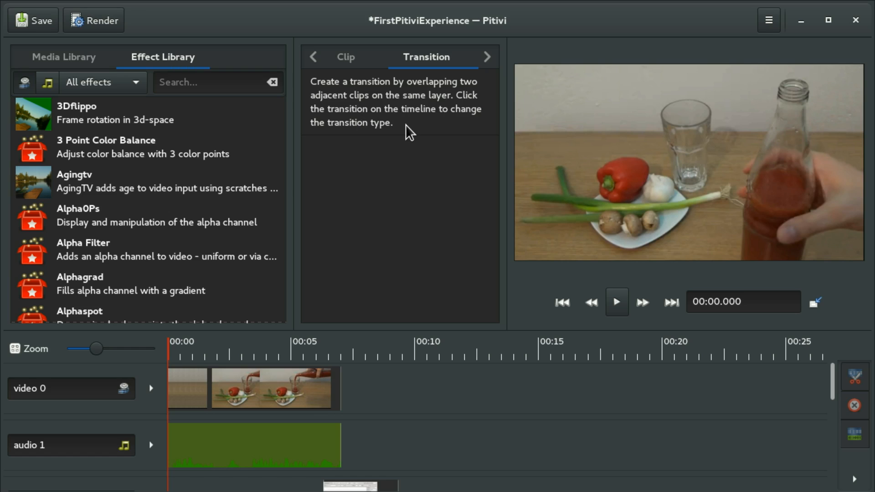
- Return the music to the first layer and overlap wrongaspectratio.mkv with the end of the tomato juice clip there to create a transition
drag(347, 484, 351, 380)
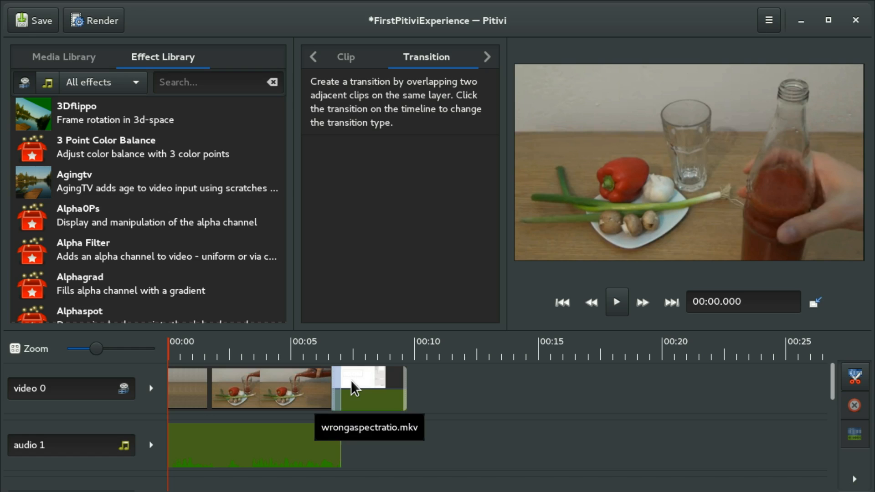
drag(351, 380, 404, 368)
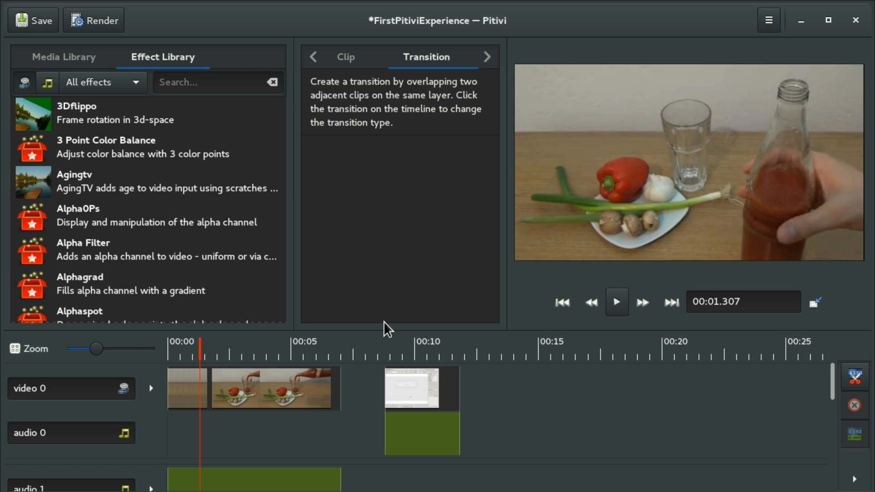
drag(251, 480, 242, 423)
drag(395, 387, 379, 380)
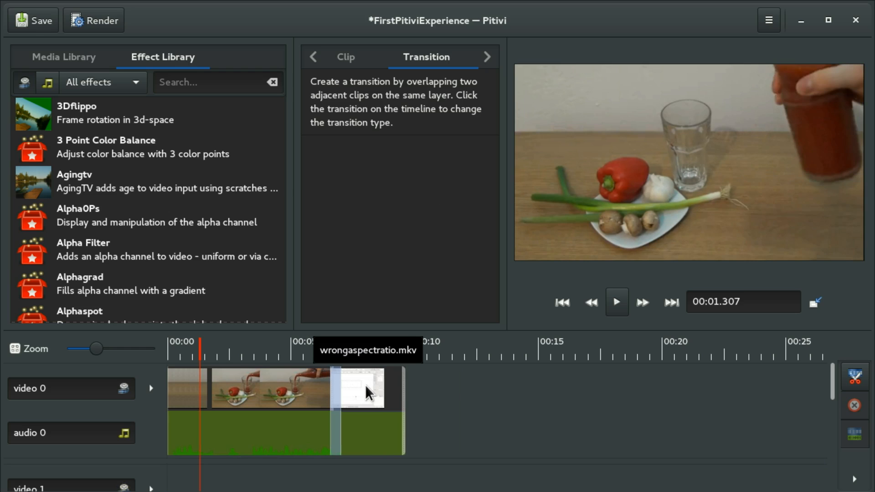
- Delete the leftover layer directly below the first layer
click(151, 489)
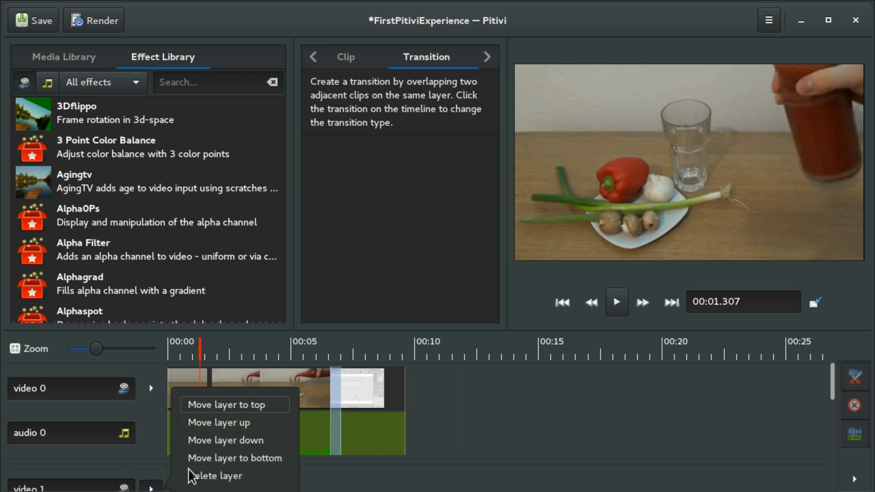
click(192, 476)
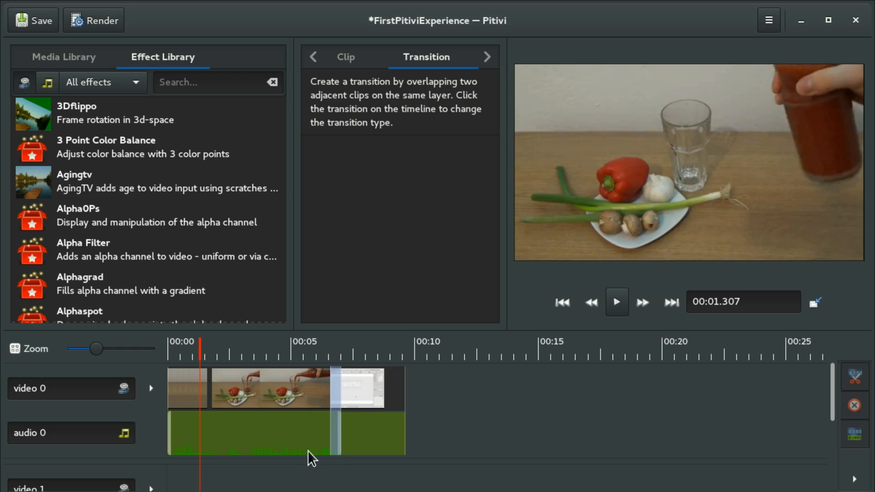
- Play the timeline repeatedly from just before the overlap to preview the transition between the tomato juice clip and wrongaspectratio.mkv
click(340, 466)
scroll(342, 465, up, 1)
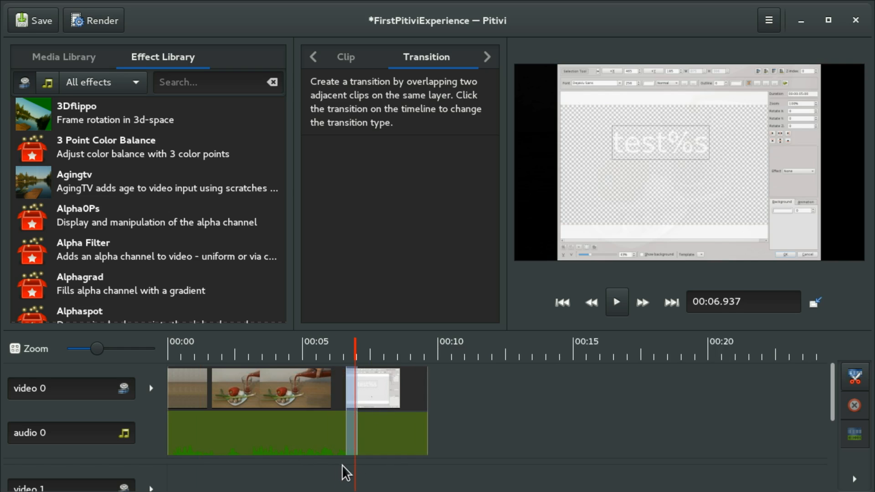
scroll(360, 463, up, 1)
click(414, 472)
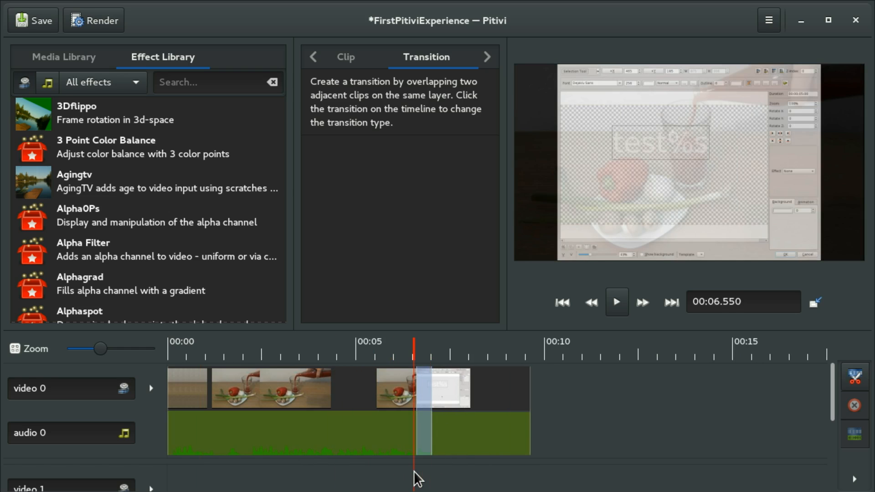
key(space)
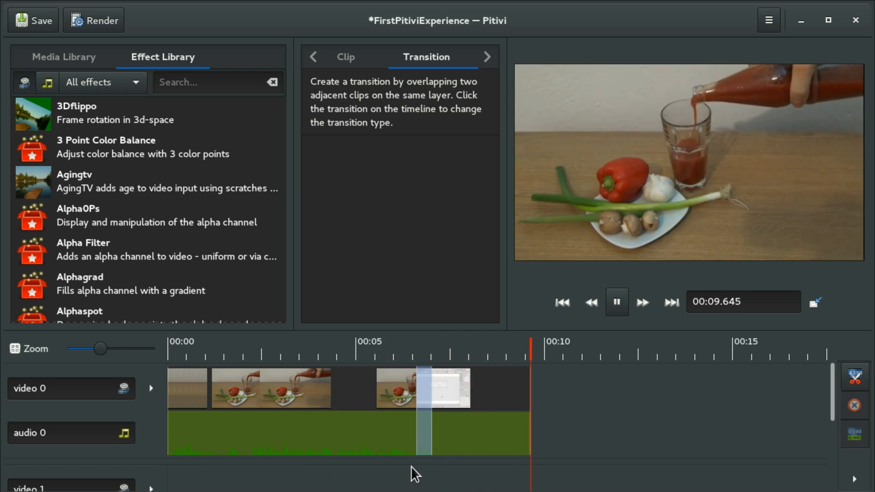
click(411, 467)
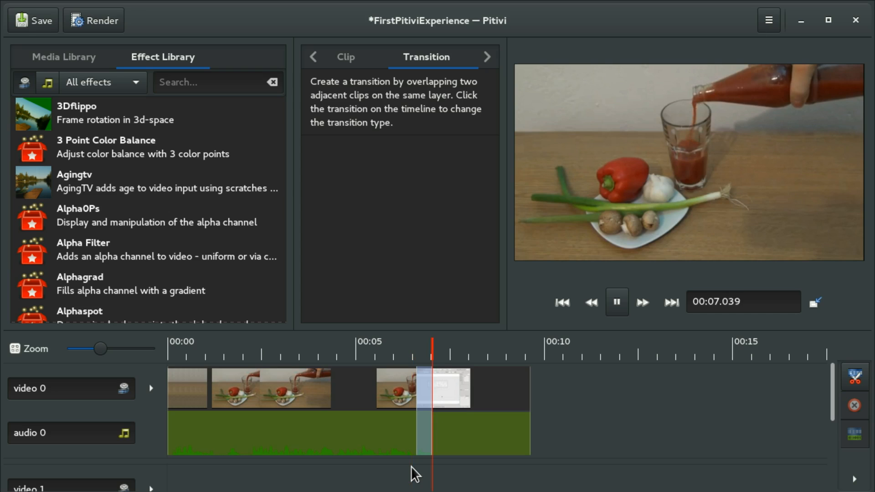
key(space)
click(412, 466)
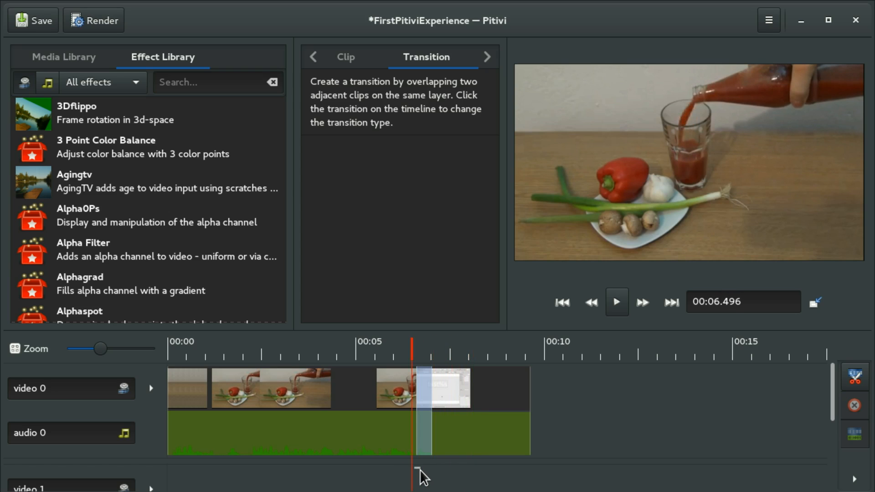
drag(425, 473, 550, 431)
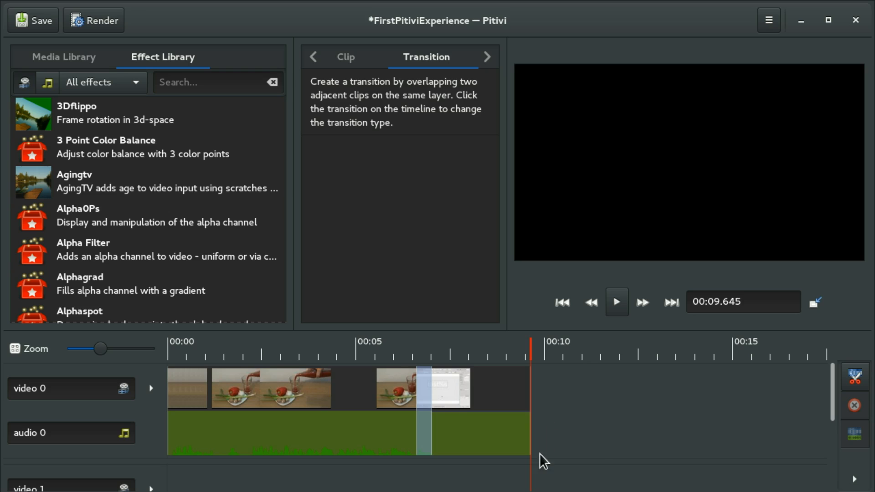
- Scrub the playhead around the transition and replay the timeline from about 00:04 through it
drag(409, 352, 418, 352)
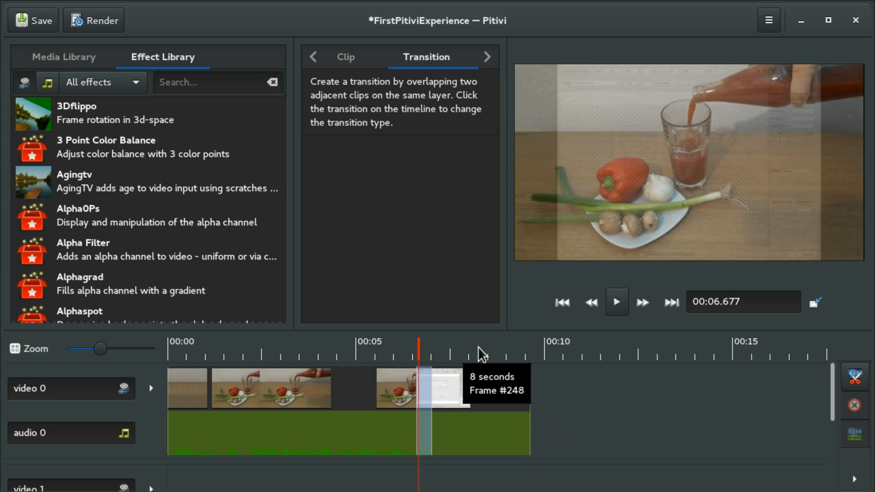
scroll(438, 388, up, 3)
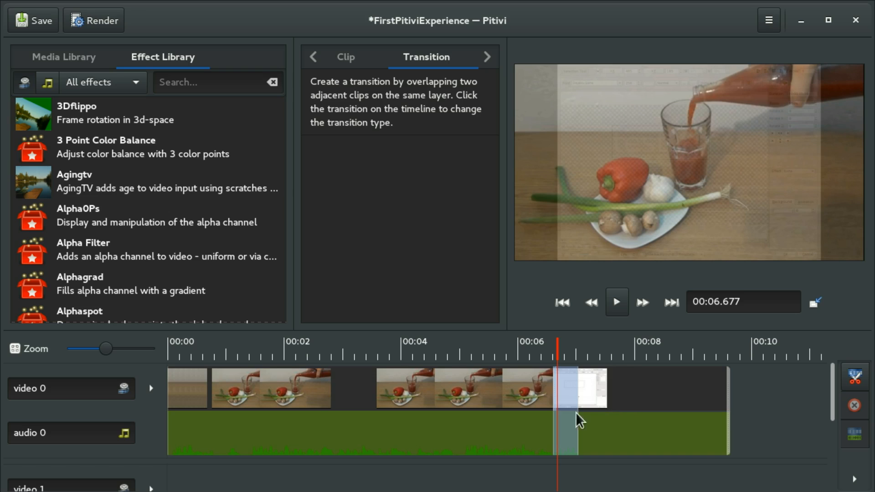
scroll(602, 427, up, 3)
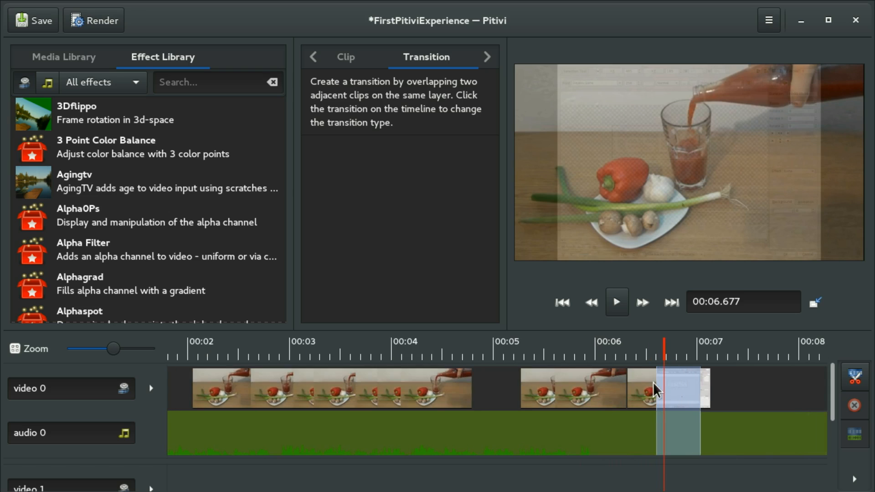
click(649, 348)
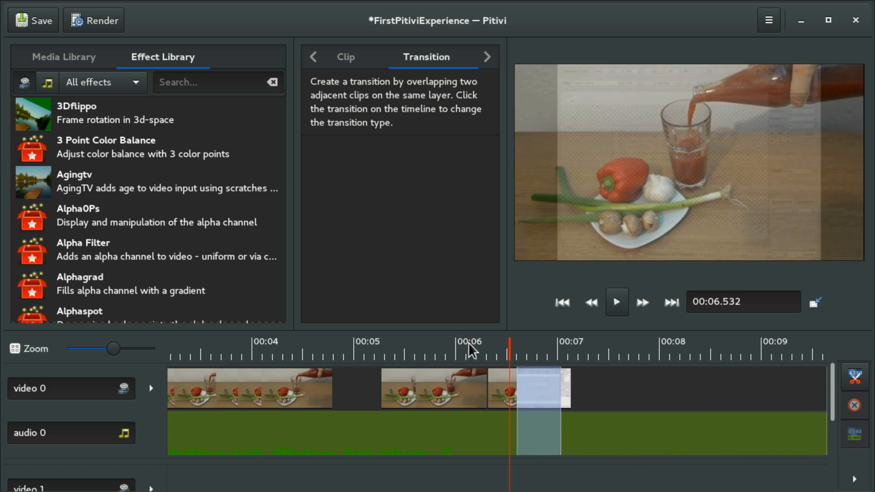
click(366, 349)
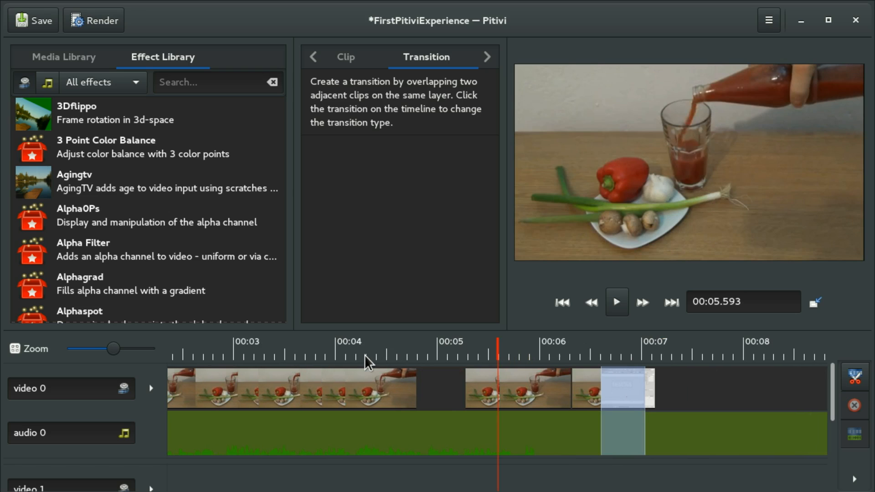
click(436, 360)
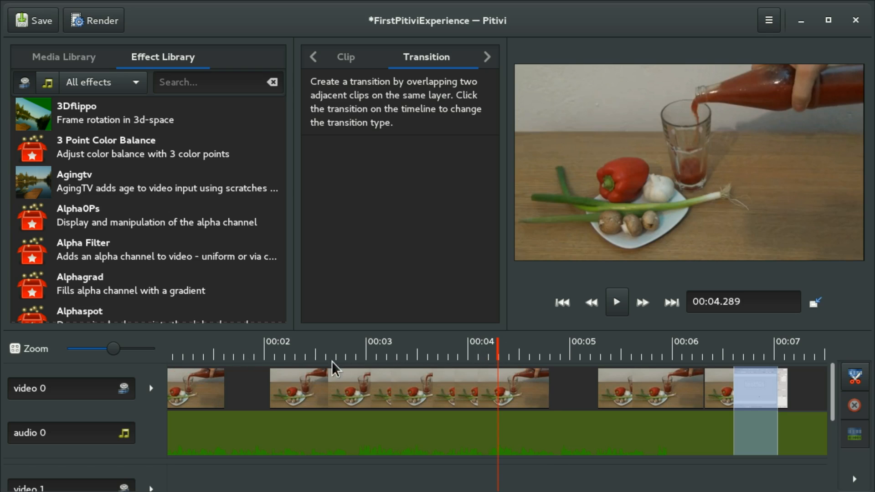
key(space)
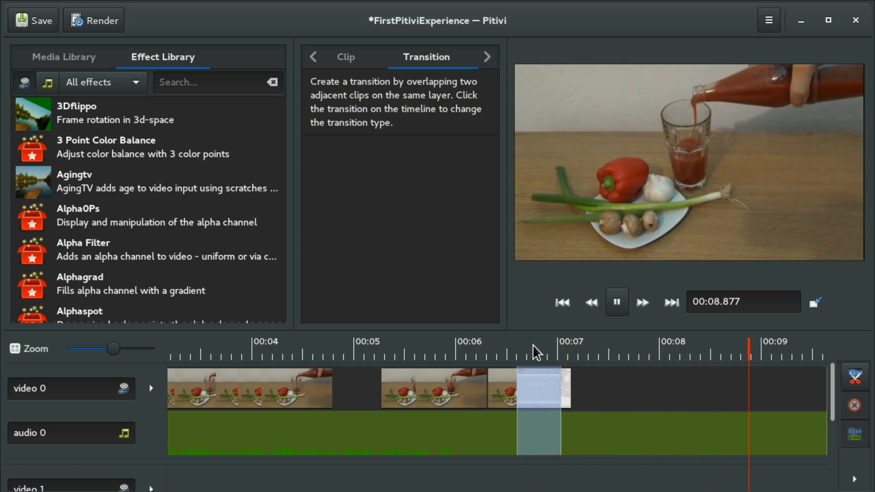
- Step frame by frame through the transition up to its end to examine the crossfade between the two clips
click(526, 354)
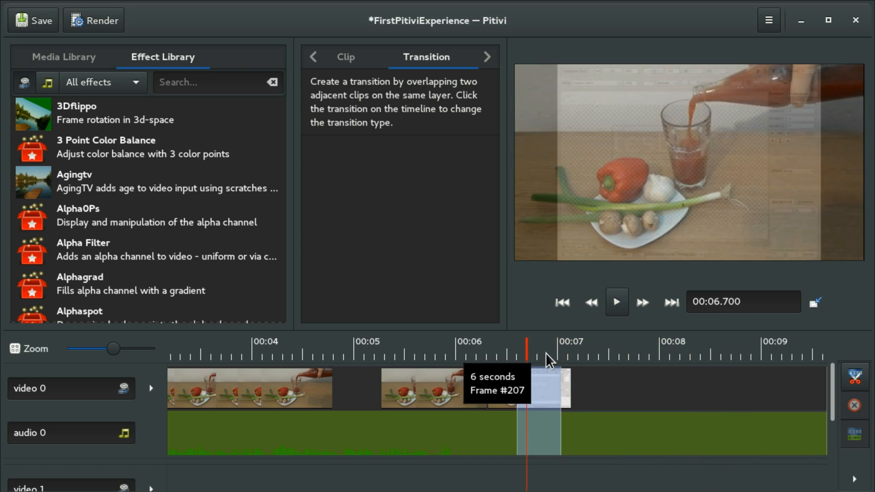
click(537, 353)
key(Right)
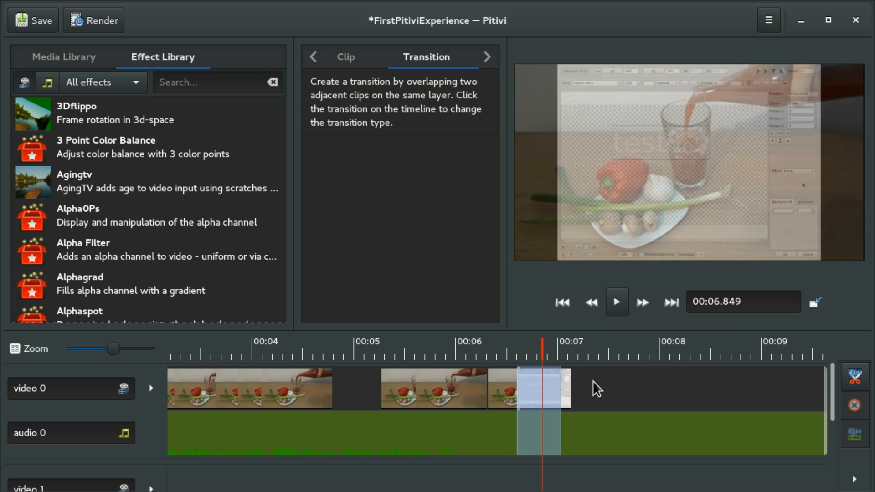
key(Right)
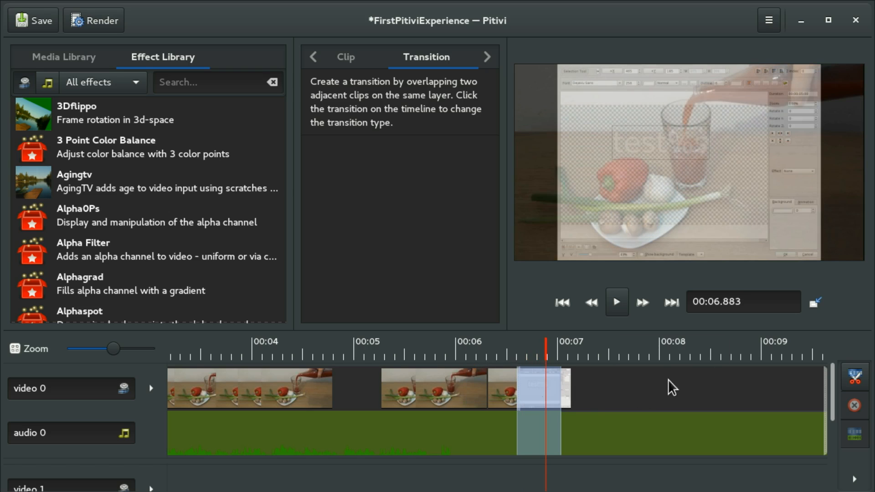
key(Right)
key(Right)
key(Right)
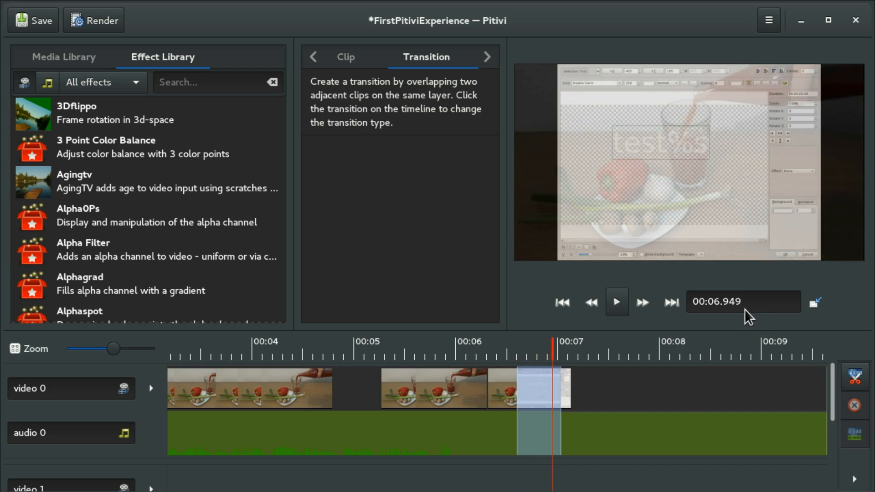
key(Right)
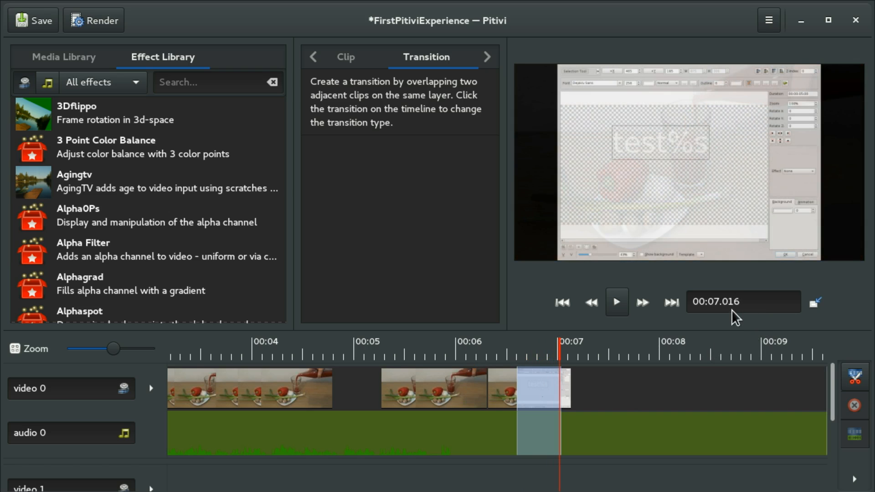
key(Left)
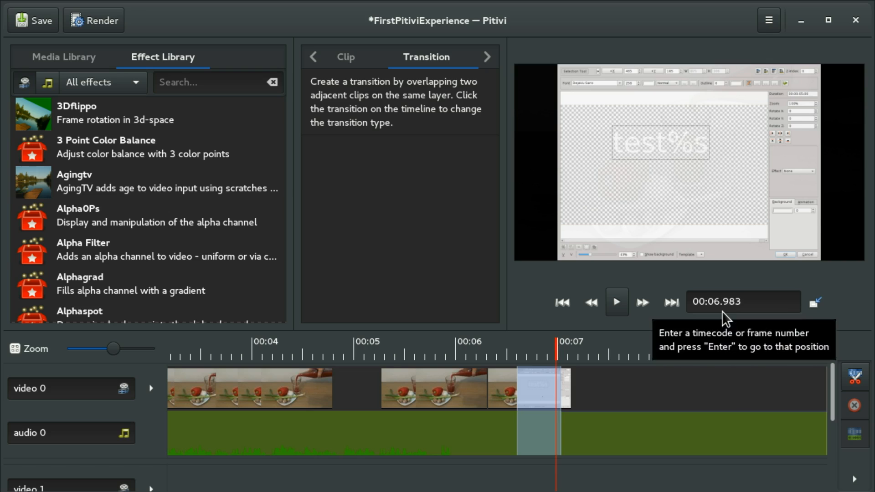
key(Right)
- Move the playhead to exactly 00:07.000 by entering the timecode
double_click(722, 310)
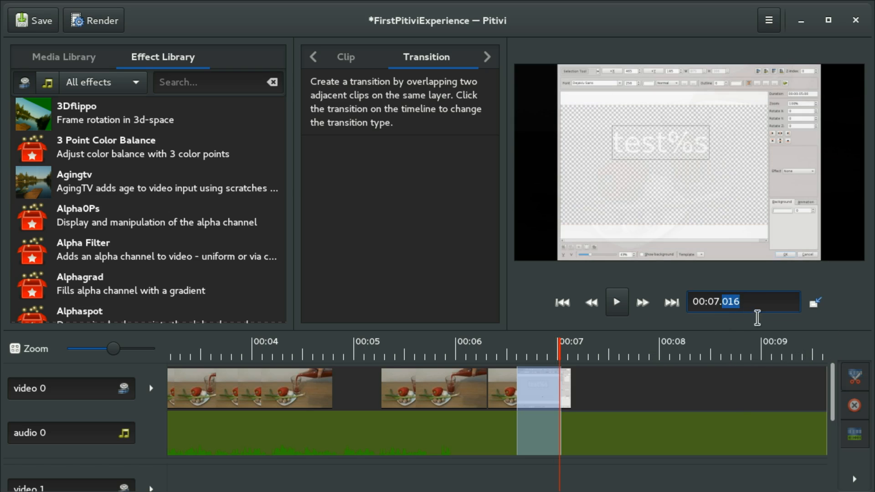
text(000)
key(Return)
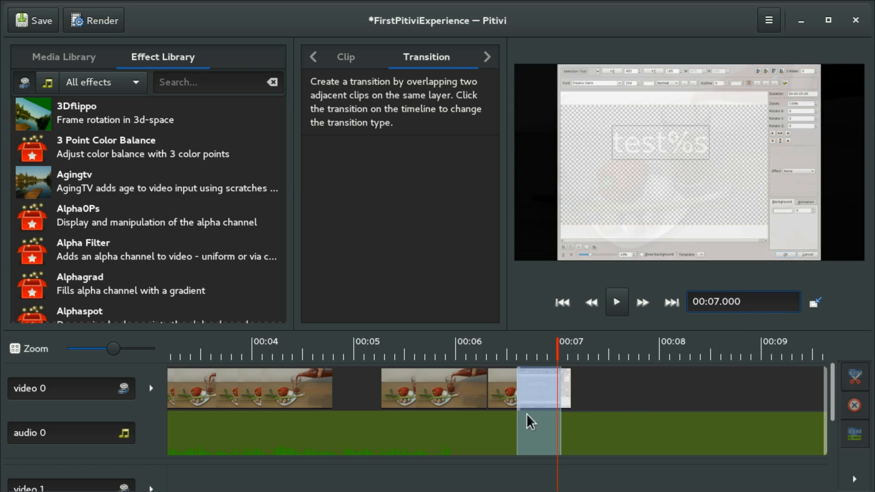
- Delete the empty second layer (video 1) from the timeline
click(151, 487)
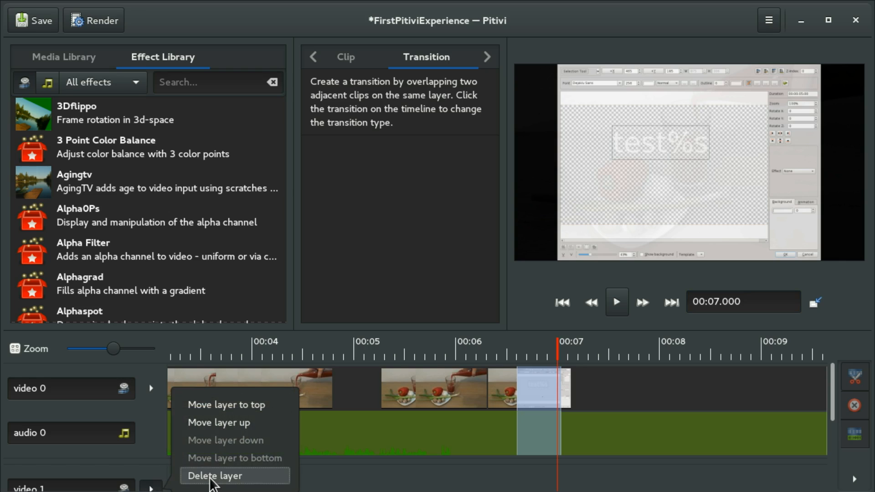
click(188, 475)
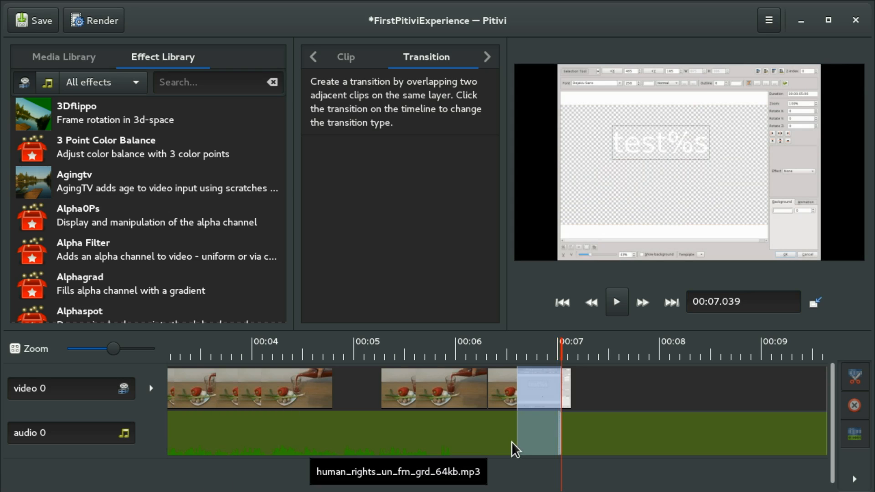
scroll(587, 387, up, 3)
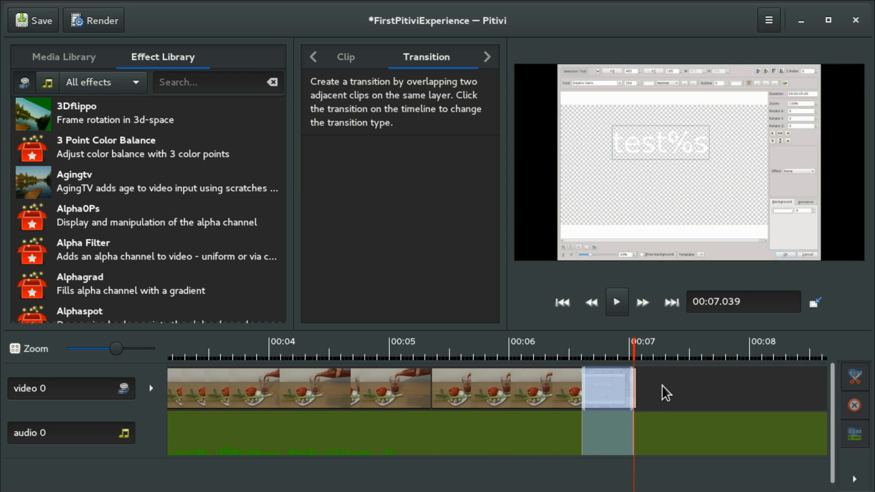
scroll(661, 384, up, 1)
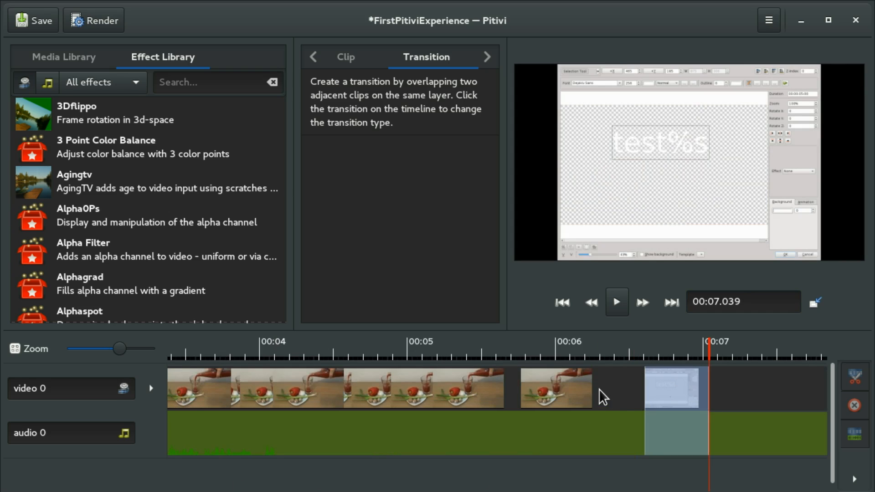
scroll(561, 385, down, 2)
scroll(620, 387, down, 4)
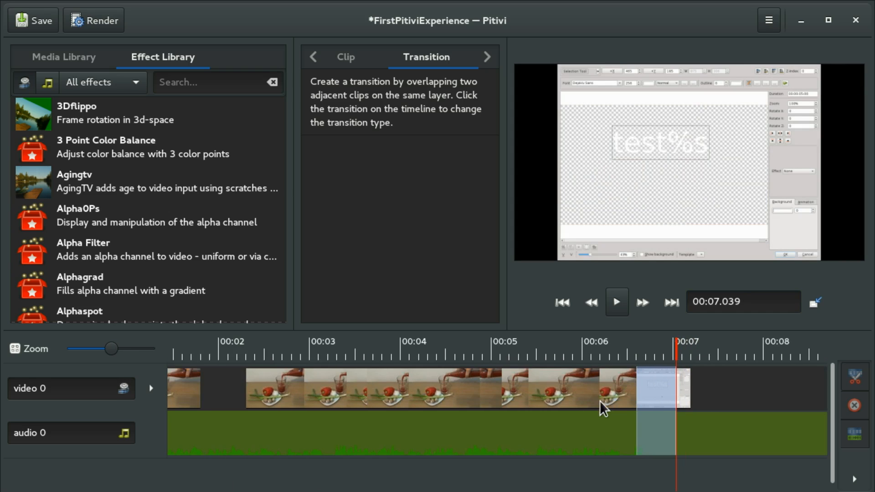
scroll(558, 385, down, 1)
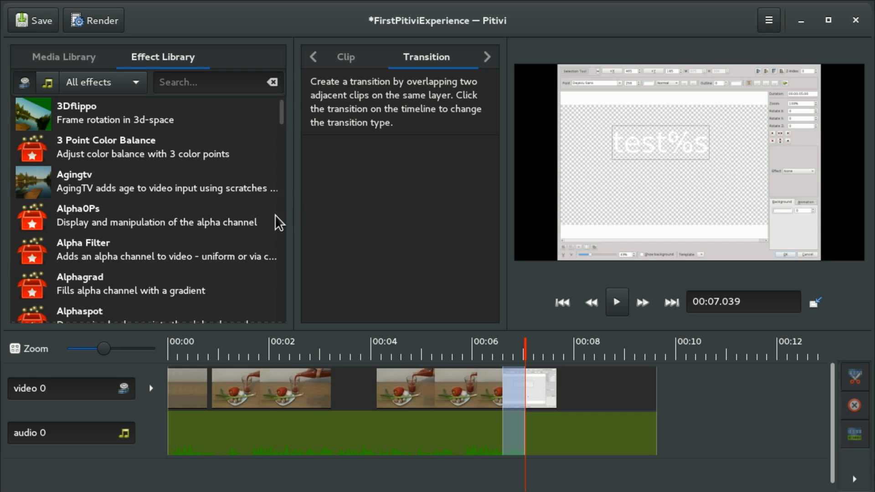
- Try to apply the Agingtv effect to the timeline clips, and skip locating the missing project file
scroll(185, 183, down, 5)
scroll(184, 182, up, 5)
drag(184, 182, 631, 440)
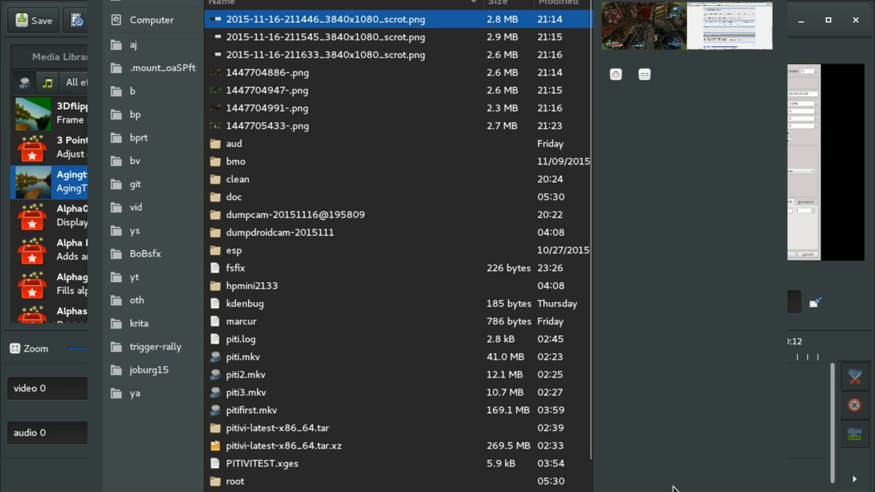
key(Escape)
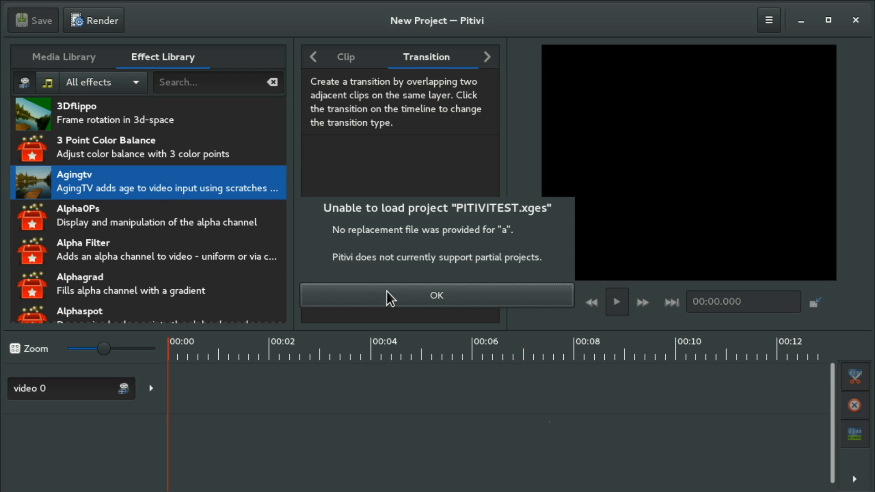
click(378, 299)
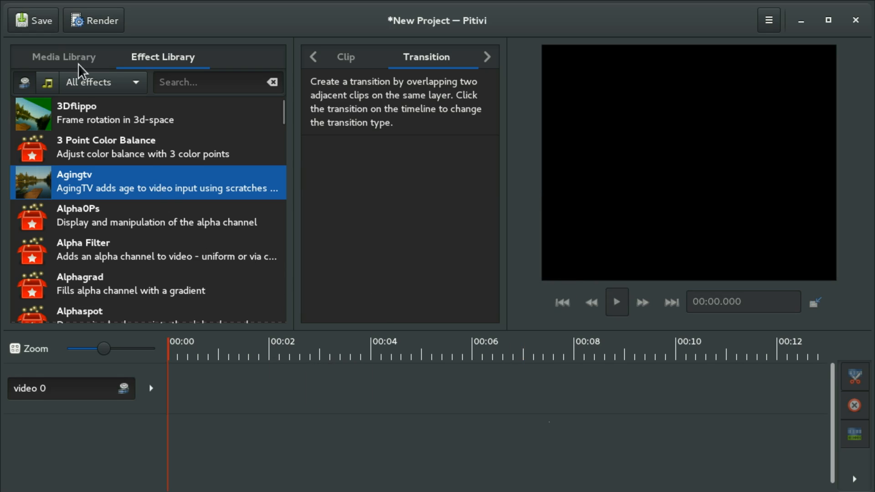
- Open PITIVITEST.xges, discarding the current new project, and restore it from its autosaved backup
click(770, 20)
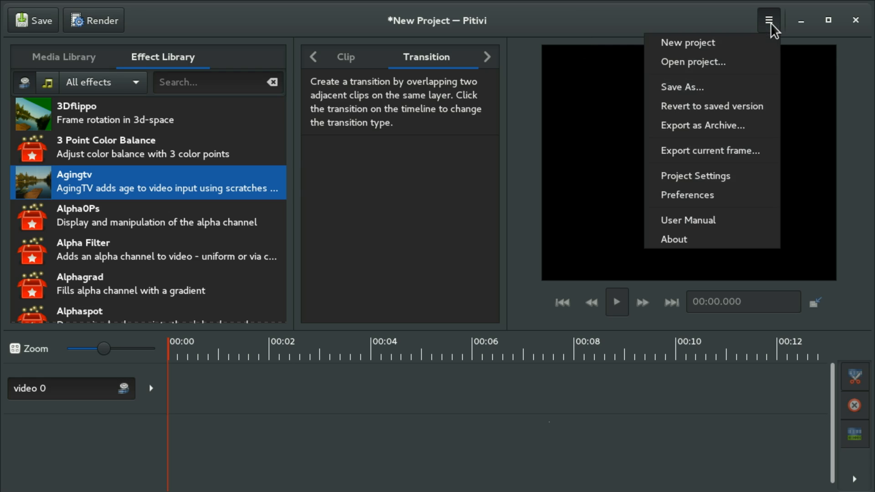
click(716, 68)
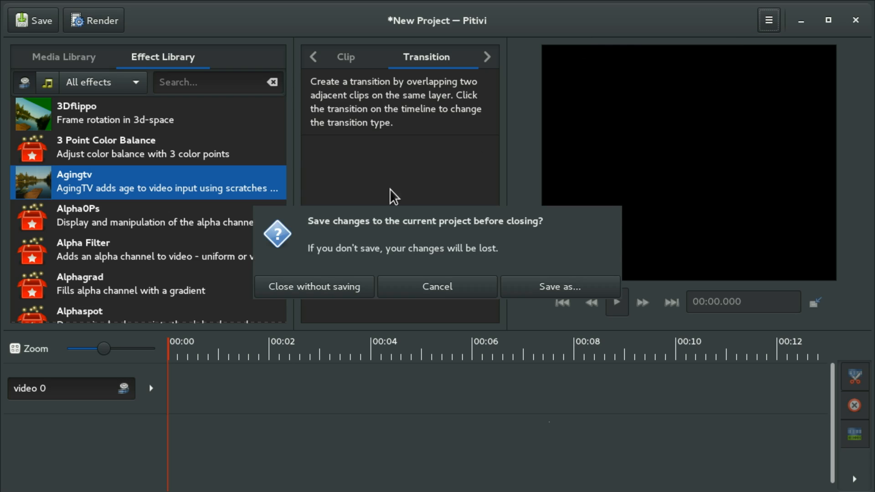
click(310, 279)
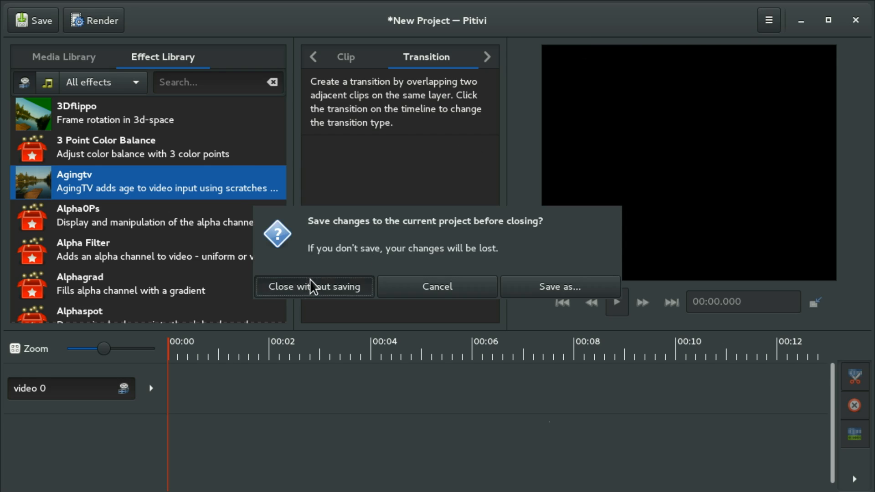
double_click(406, 347)
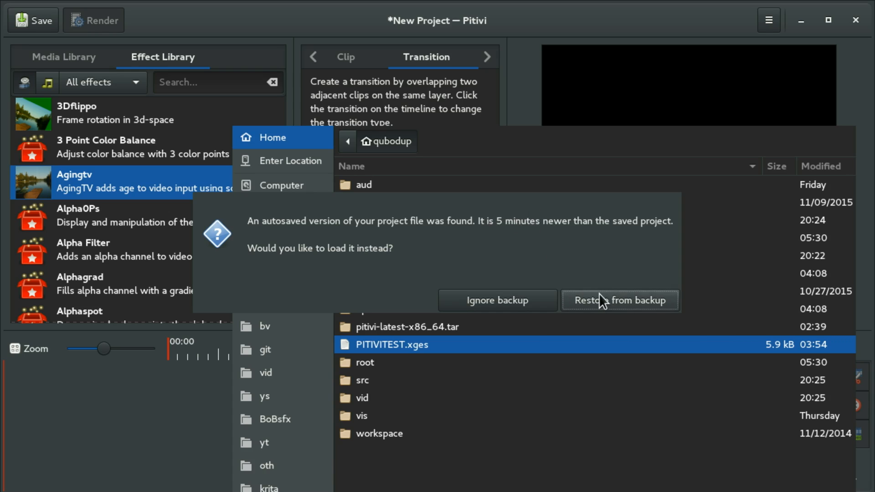
click(649, 305)
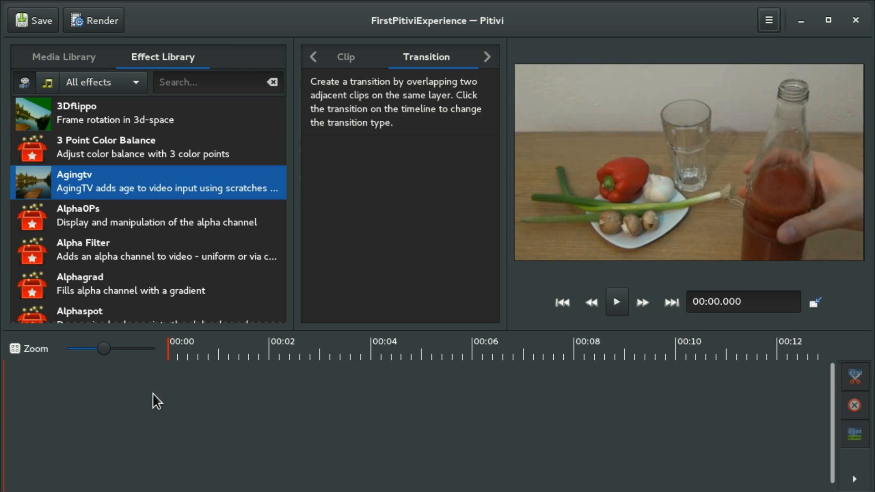
- Save the current project in the home folder under the new name PITIVITEST2.xges
click(72, 59)
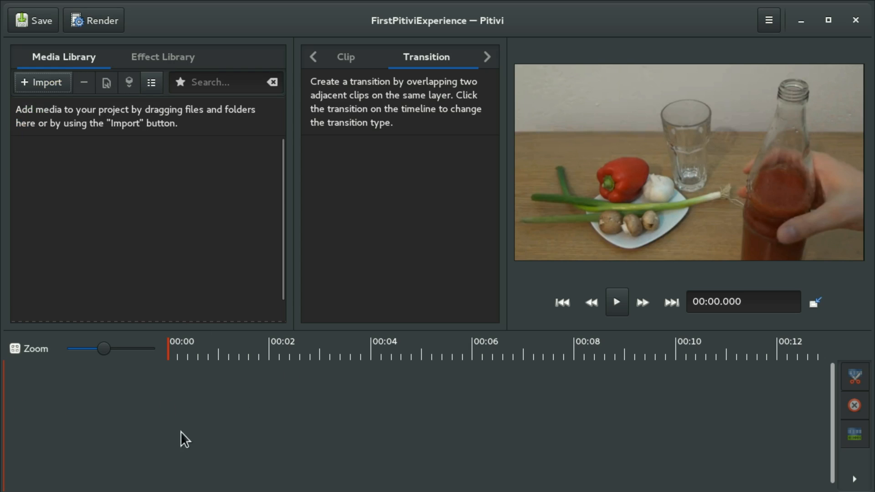
key(ctrl+s)
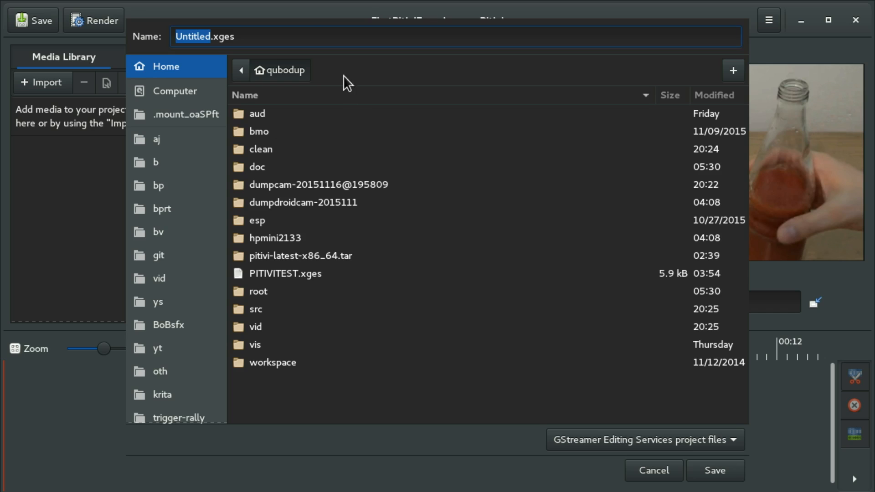
click(296, 265)
click(217, 46)
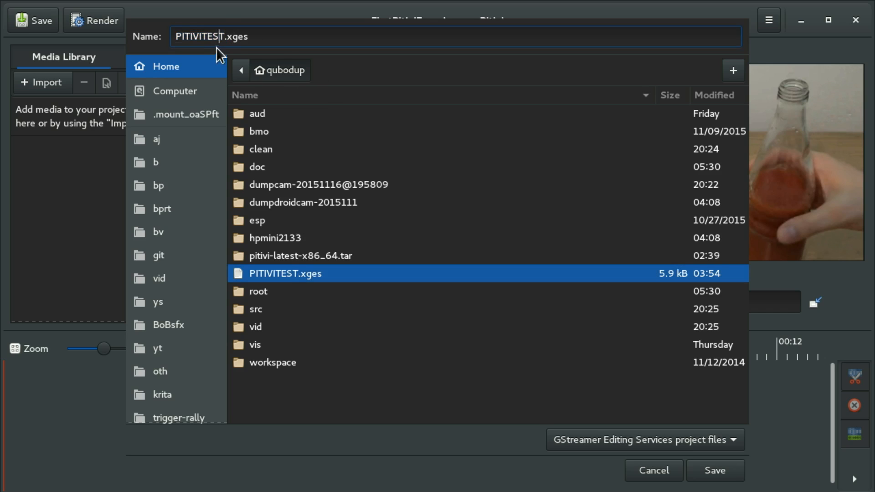
key(Return)
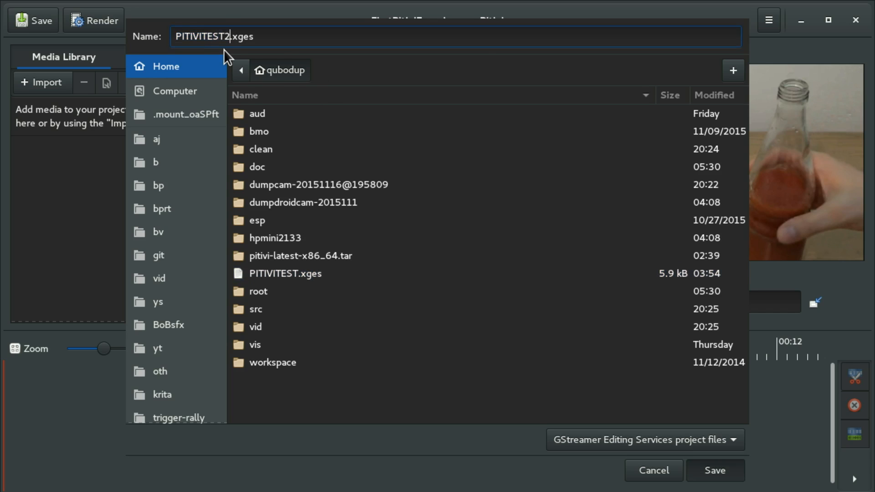
key(Return)
key(Return)
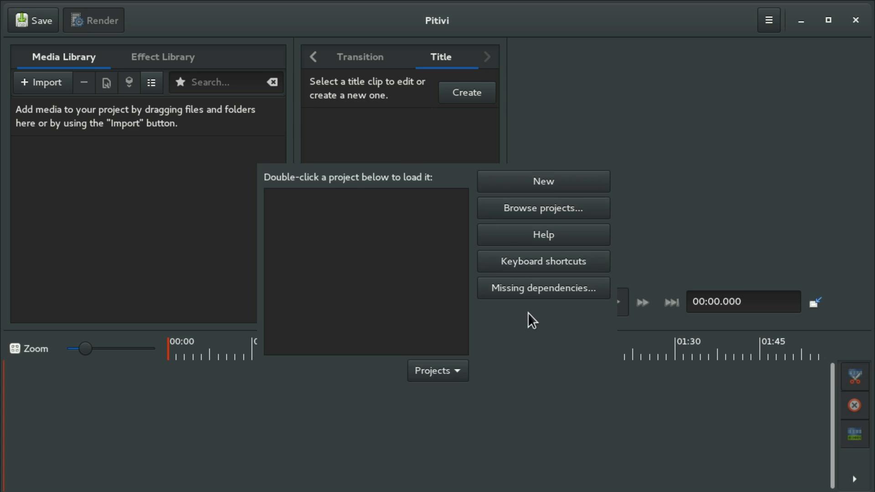
- Start a new project and open the saved PITIVITEST2.xges in its place
click(562, 181)
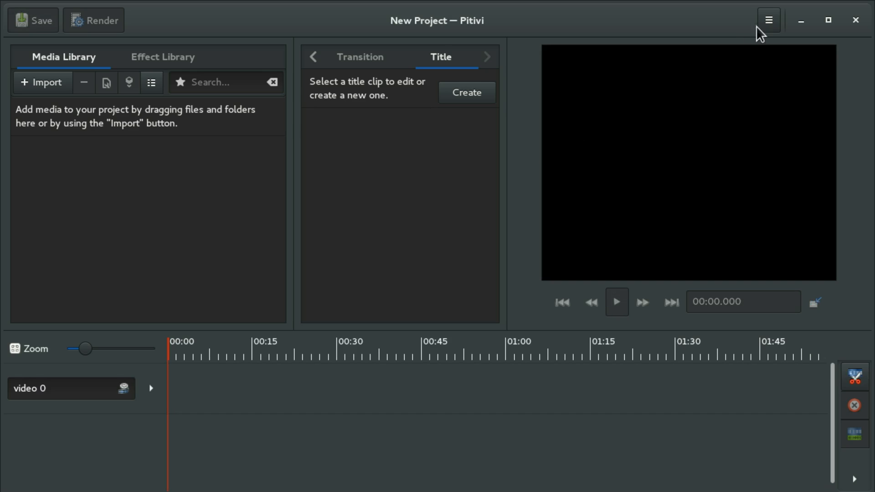
click(770, 22)
click(745, 60)
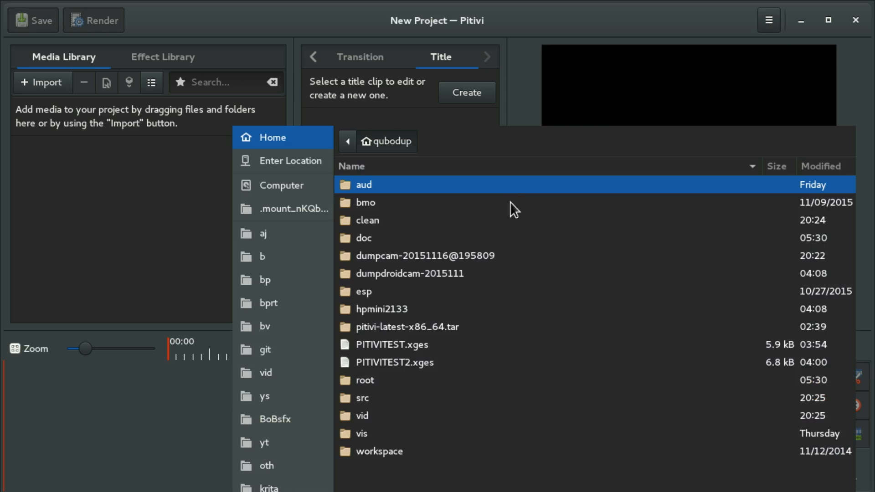
double_click(375, 363)
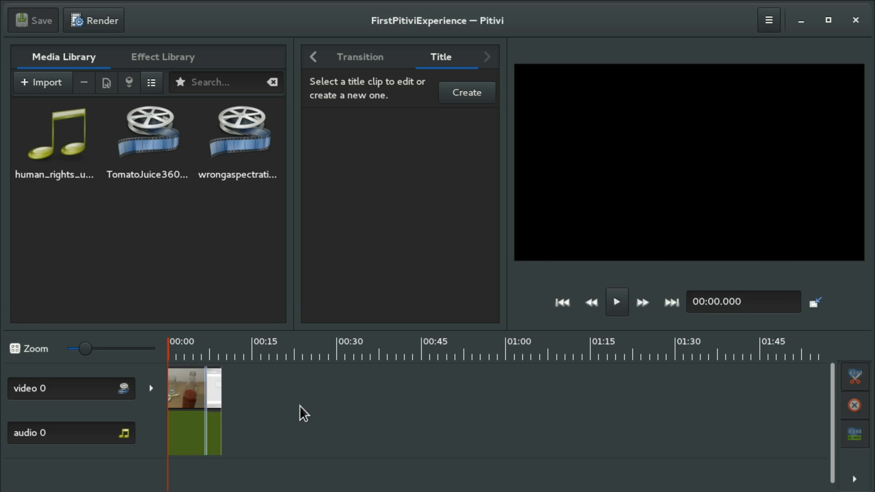
- Apply the Agingtv effect to the last clip on the timeline, and remove it from that clip again
scroll(249, 450, up, 2)
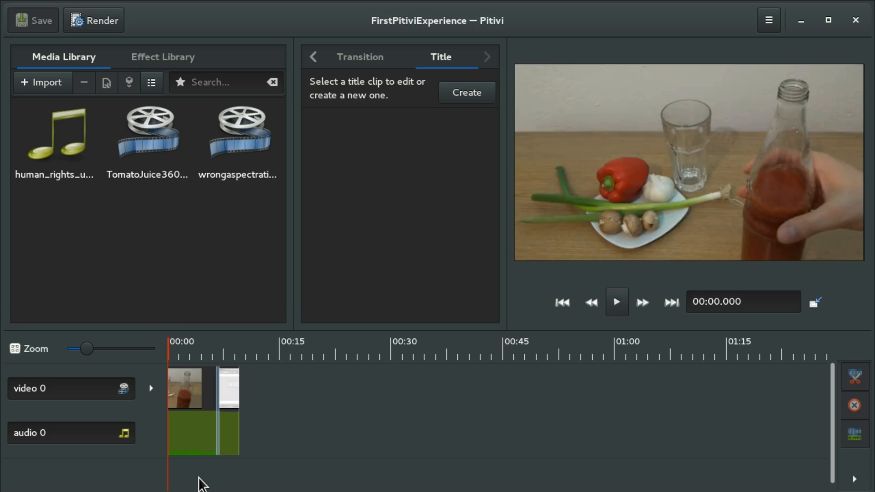
scroll(206, 465, up, 4)
click(300, 469)
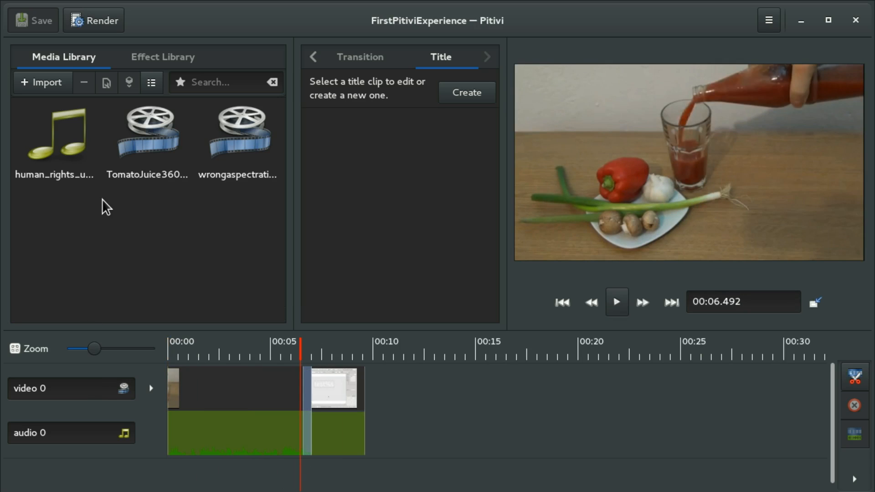
click(146, 59)
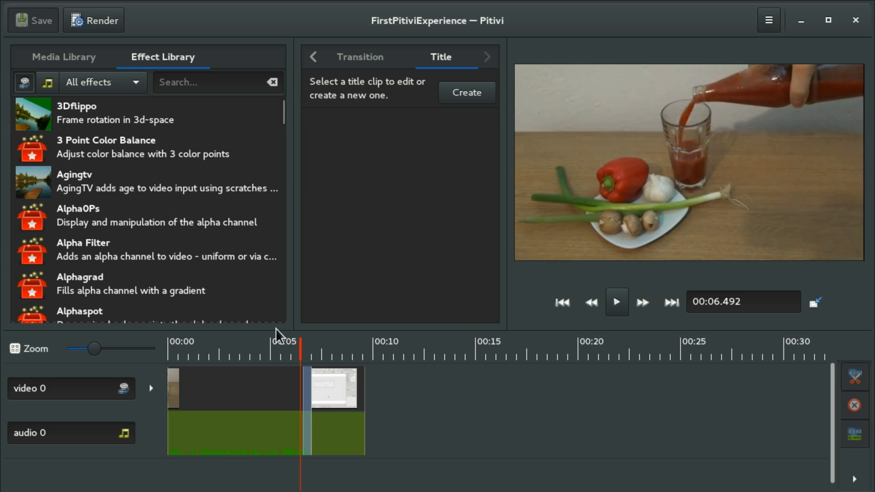
click(32, 188)
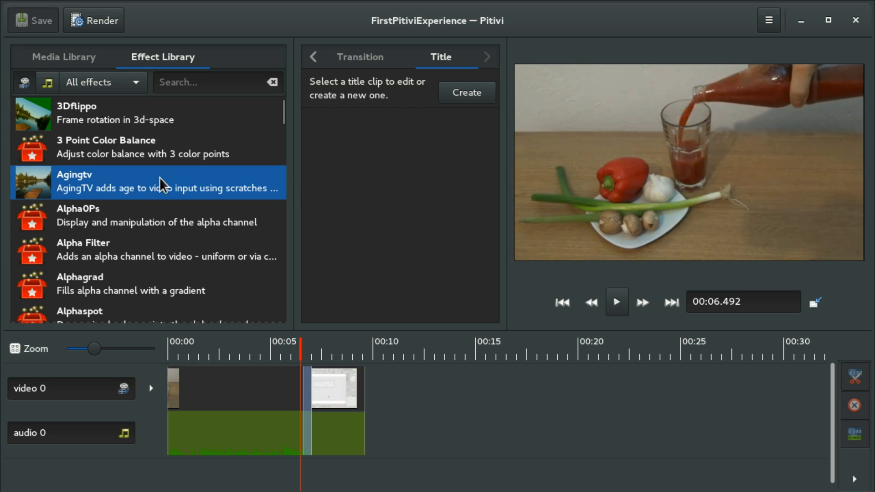
click(334, 382)
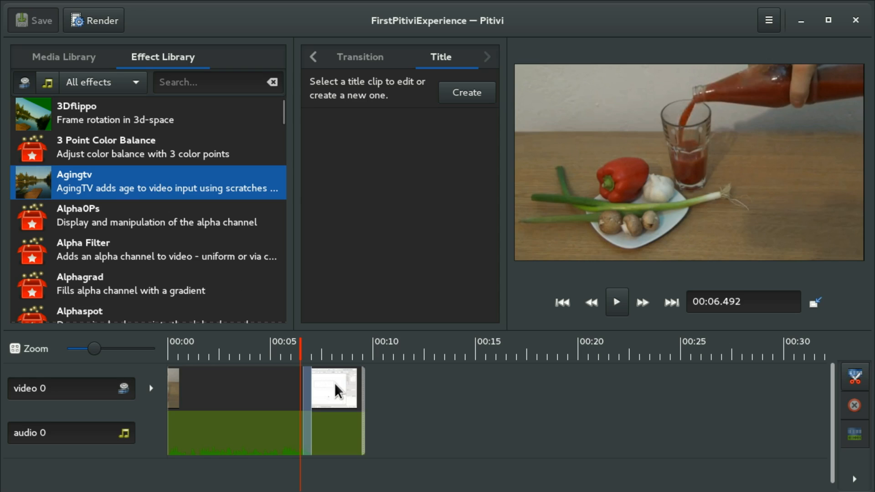
click(216, 388)
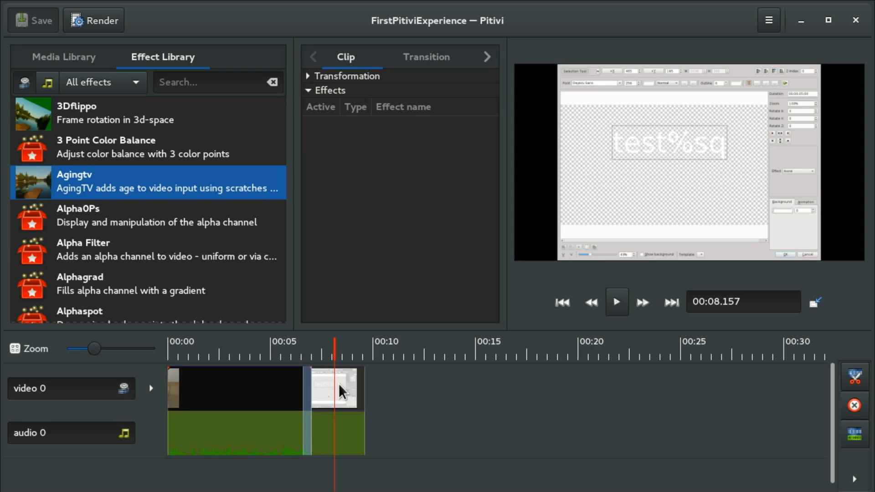
click(339, 385)
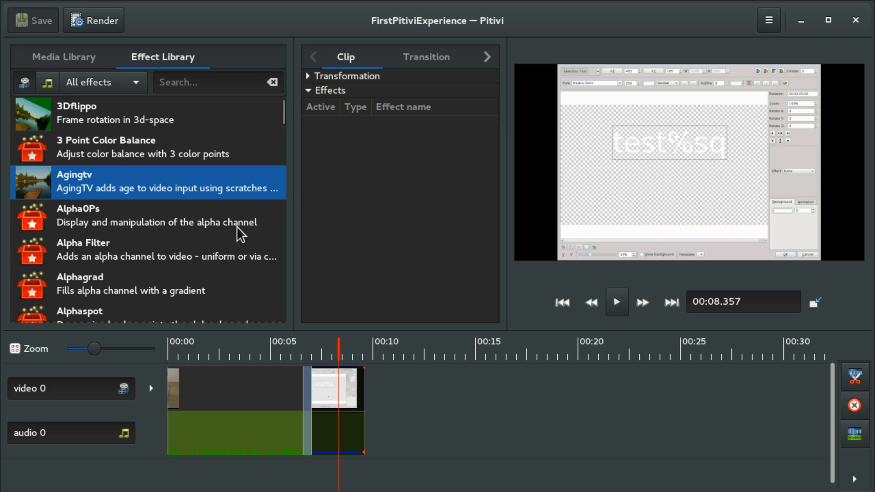
double_click(116, 180)
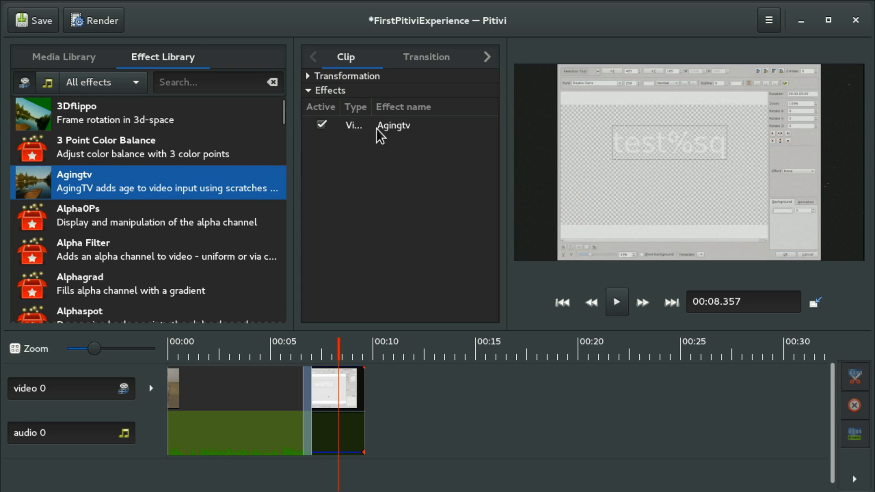
click(392, 124)
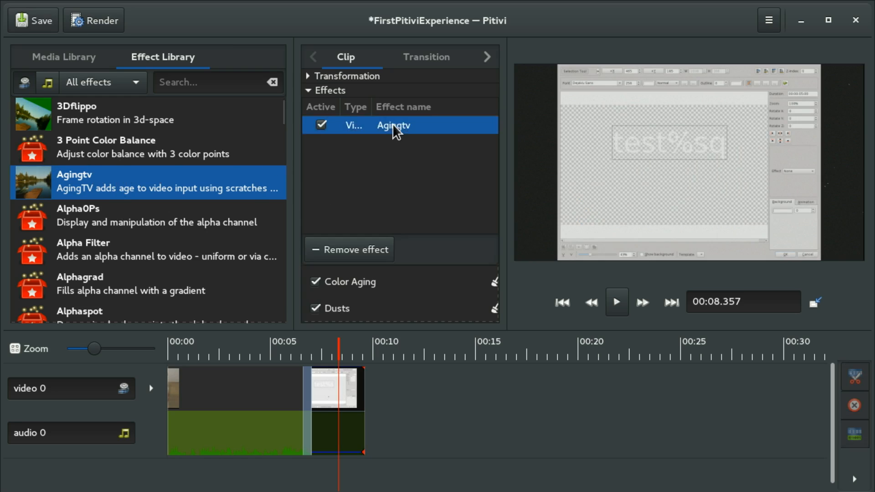
click(381, 245)
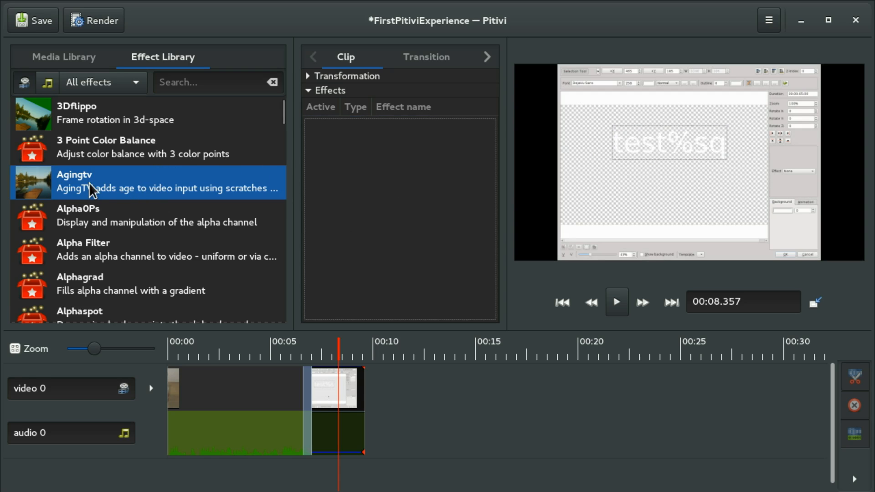
- Try to apply the Agingtv effect by placing it directly onto the last timeline clip, and dismiss the file chooser
drag(37, 185, 322, 389)
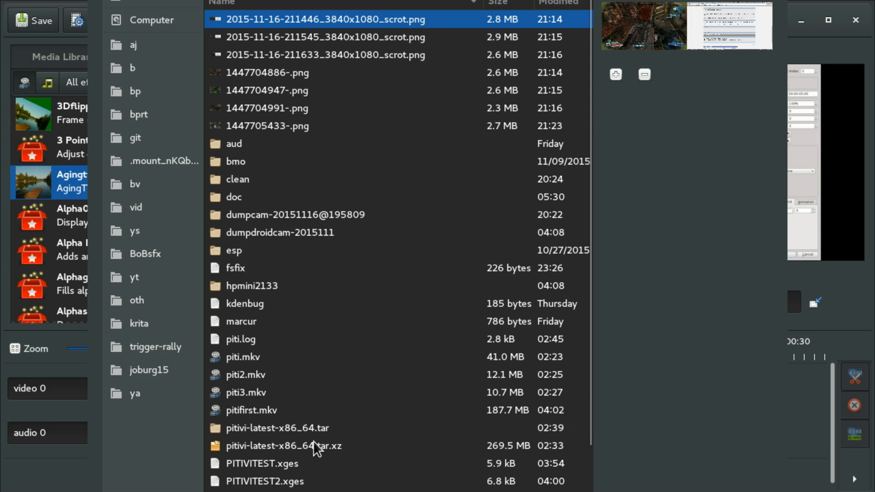
key(Escape)
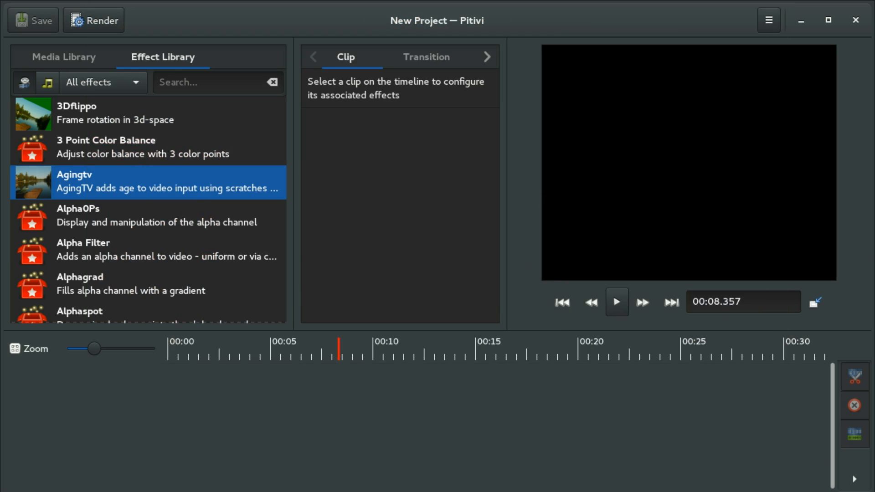
click(448, 294)
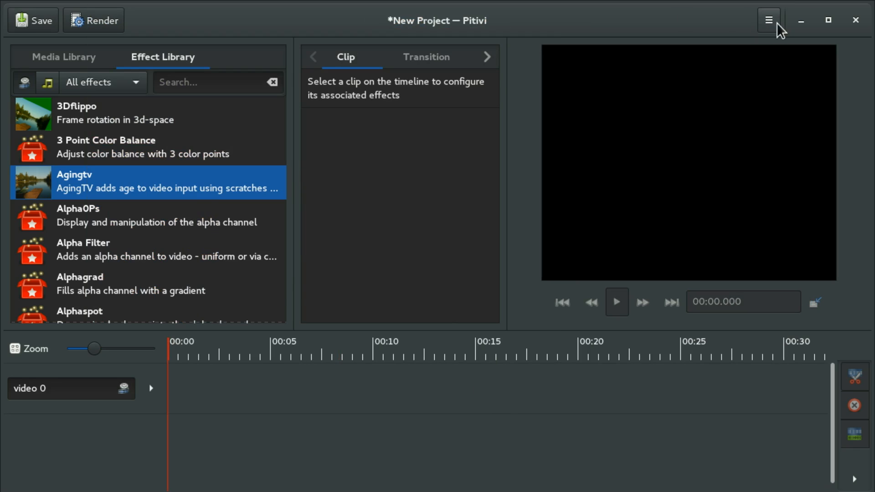
- Close the current project without saving, and reopen PITIVITEST2.xges while ignoring its autosaved backup
click(856, 20)
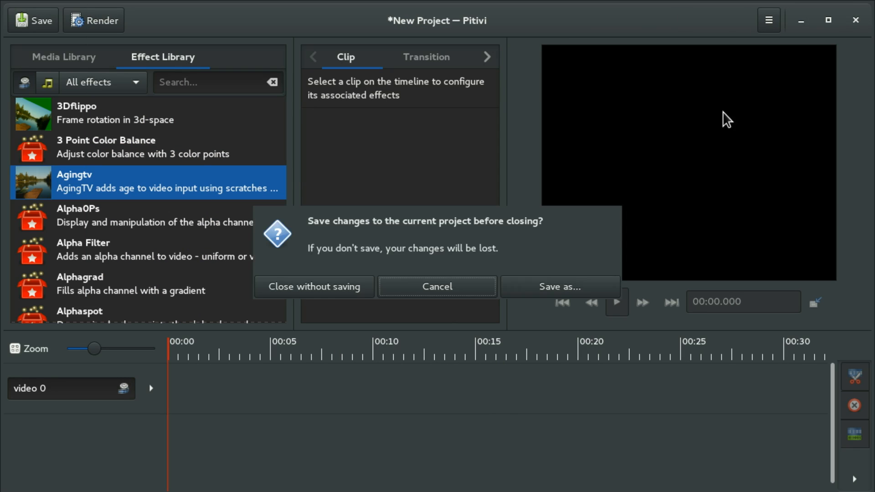
click(349, 287)
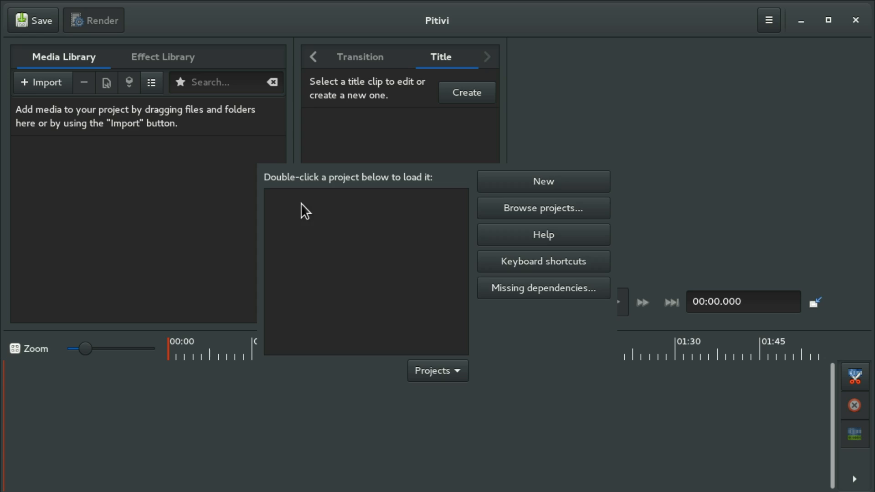
key(Escape)
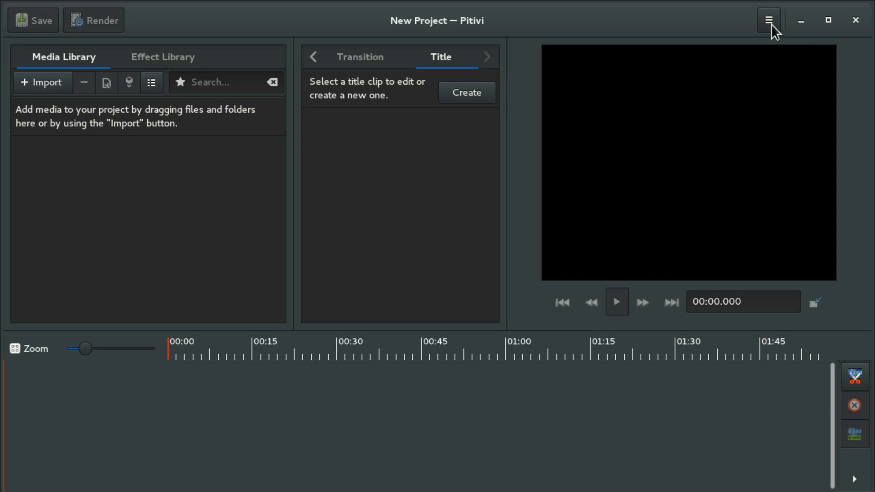
click(770, 21)
click(732, 67)
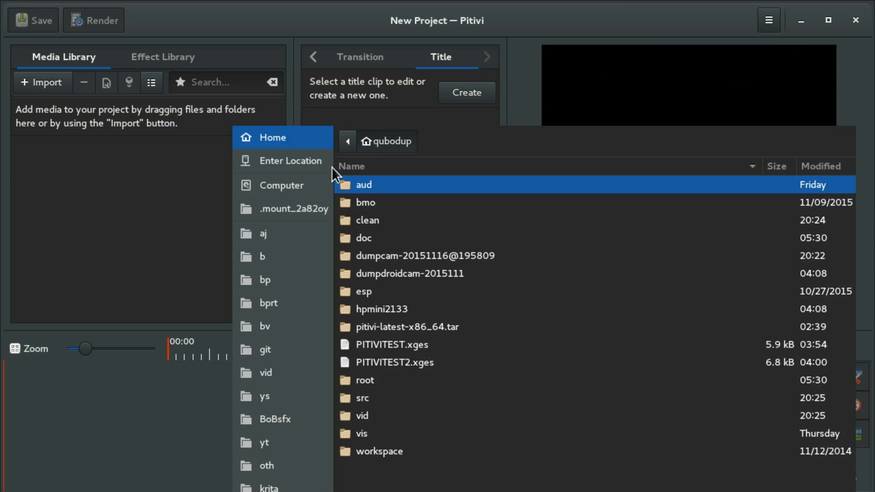
click(379, 363)
double_click(379, 364)
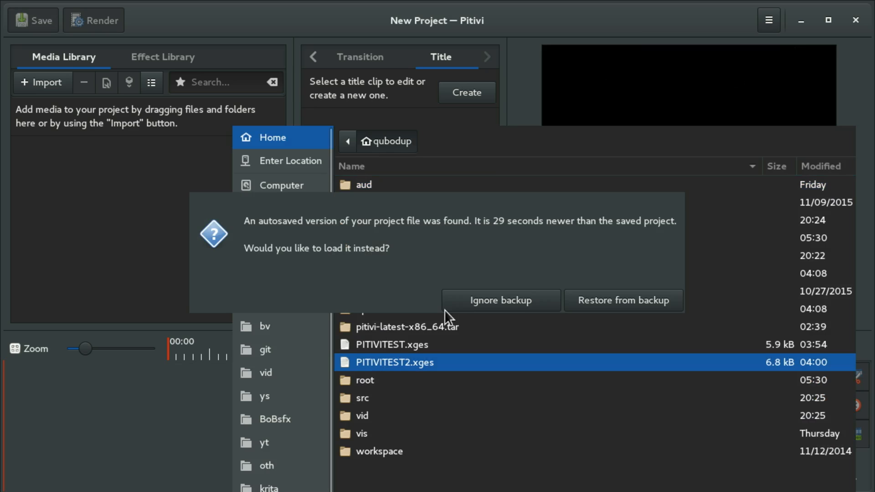
click(541, 296)
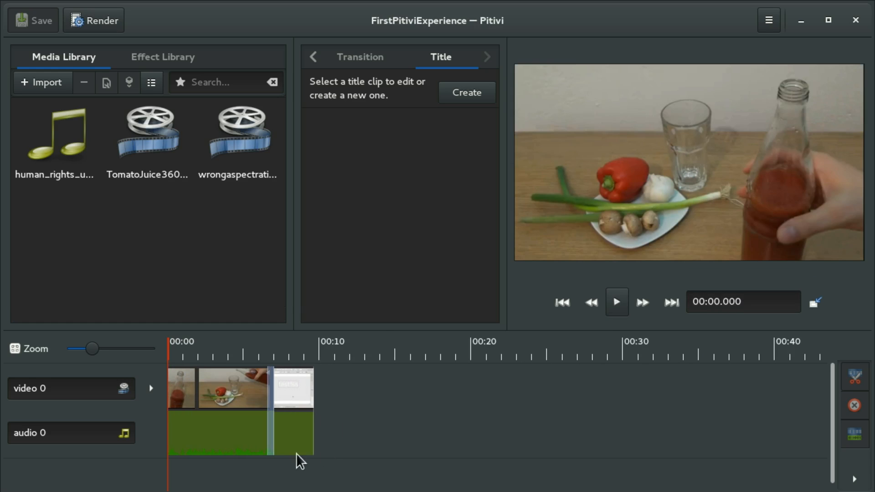
- Apply the Agingtv effect to the last clip on the timeline and show the effect's settings
click(290, 467)
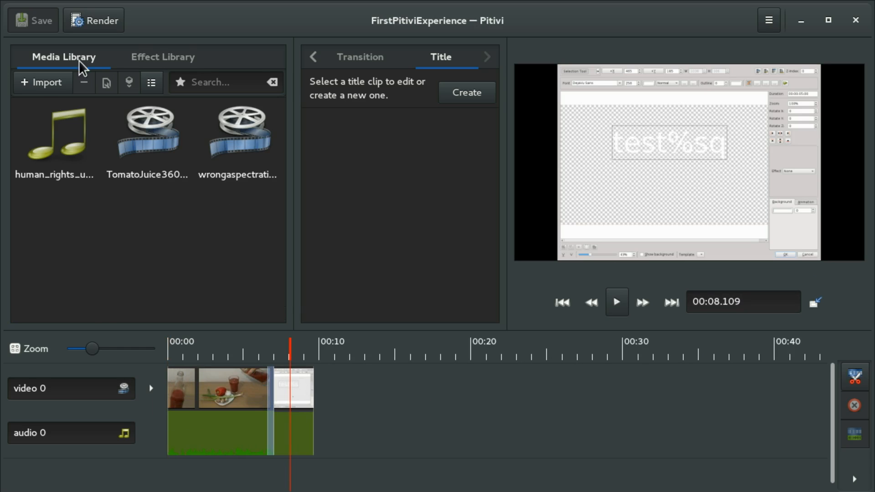
click(147, 59)
click(300, 383)
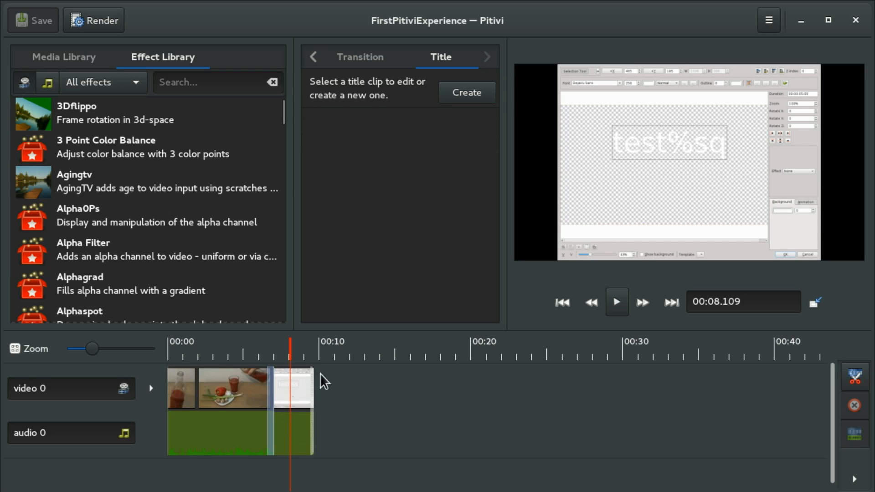
click(306, 385)
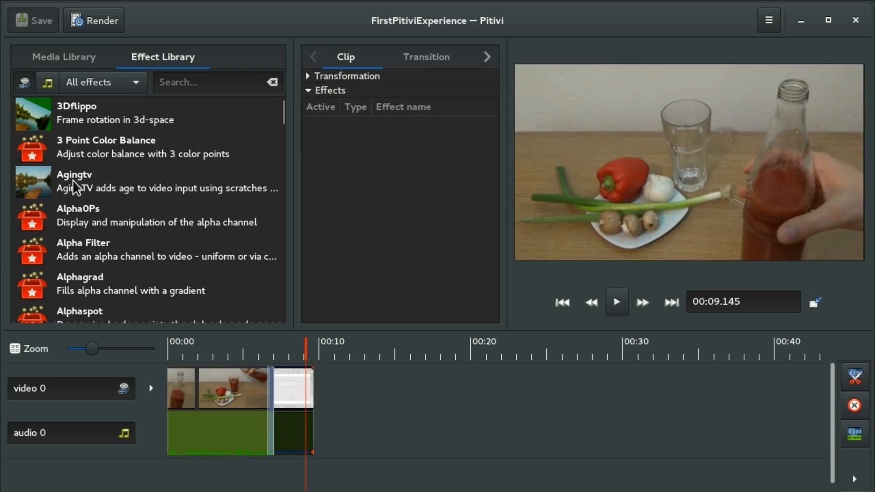
double_click(74, 183)
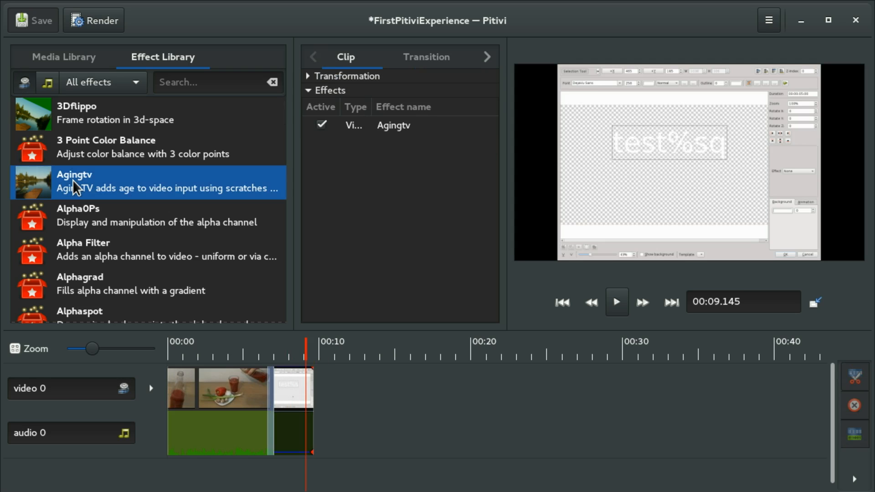
click(401, 127)
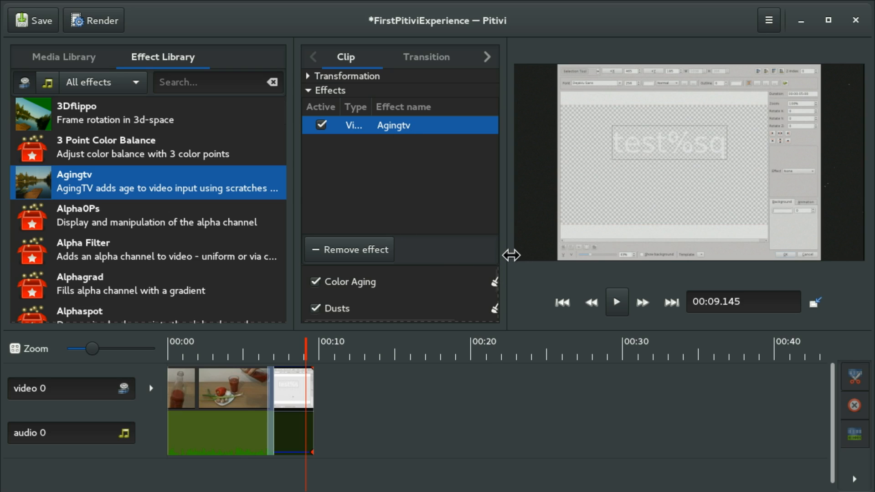
- Widen the clip settings area and toggle the Agingtv effect's Color Aging option off and back on
drag(503, 212, 520, 205)
drag(314, 198, 158, 187)
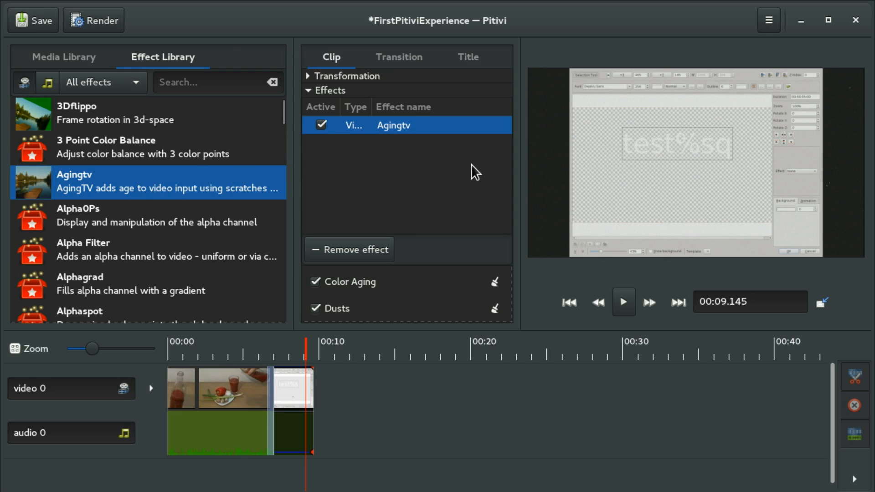
drag(524, 164, 654, 170)
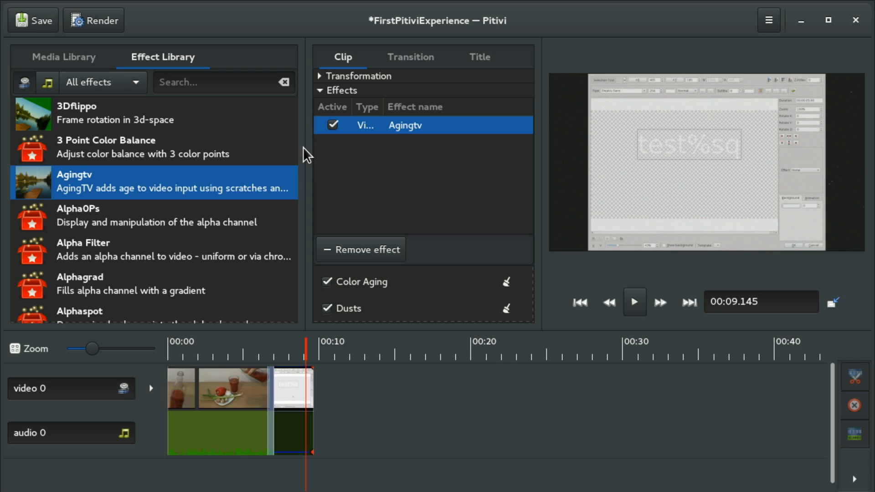
drag(305, 156, 169, 170)
click(414, 278)
click(413, 277)
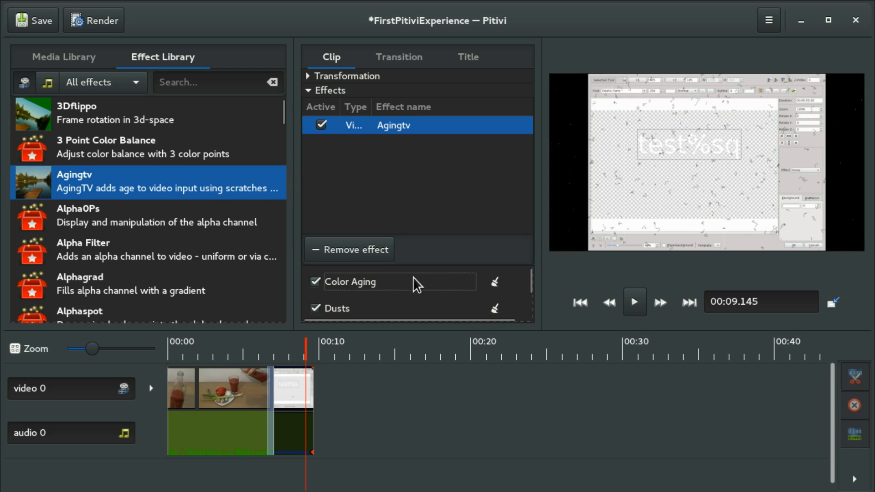
- Reset the Agingtv effect's Color Aging and Dusts options to their default values
click(493, 287)
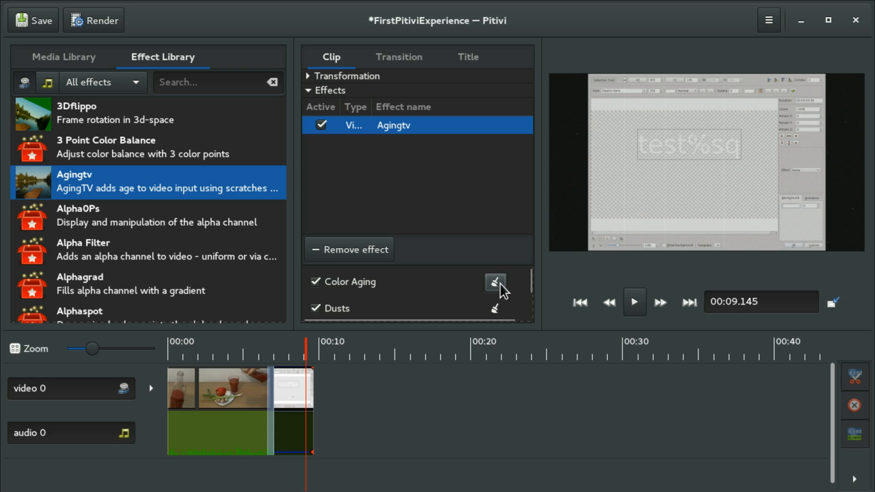
scroll(527, 294, down, 1)
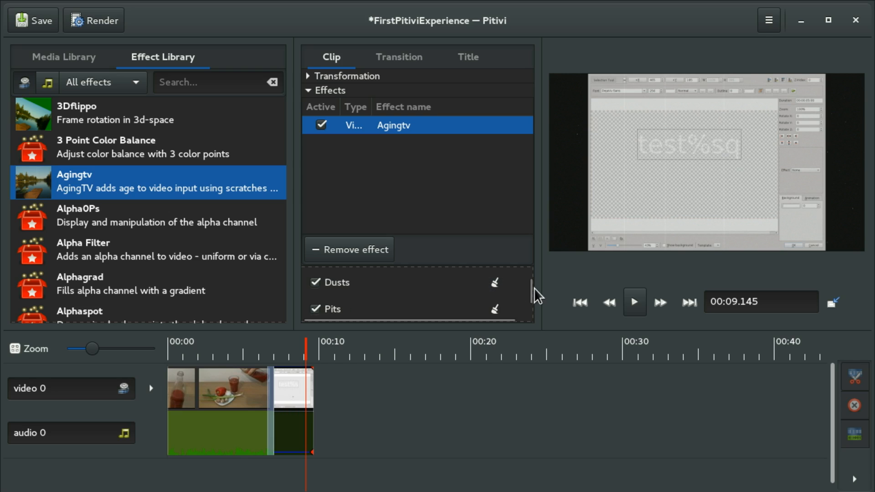
click(496, 283)
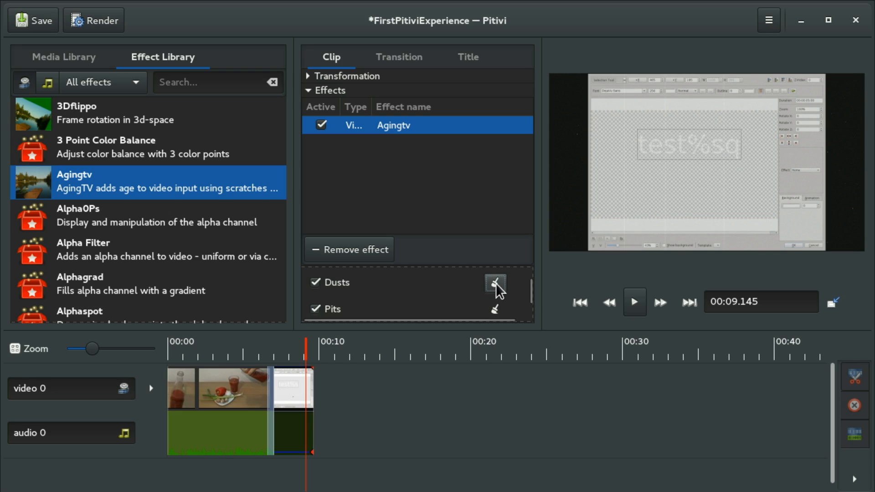
click(319, 283)
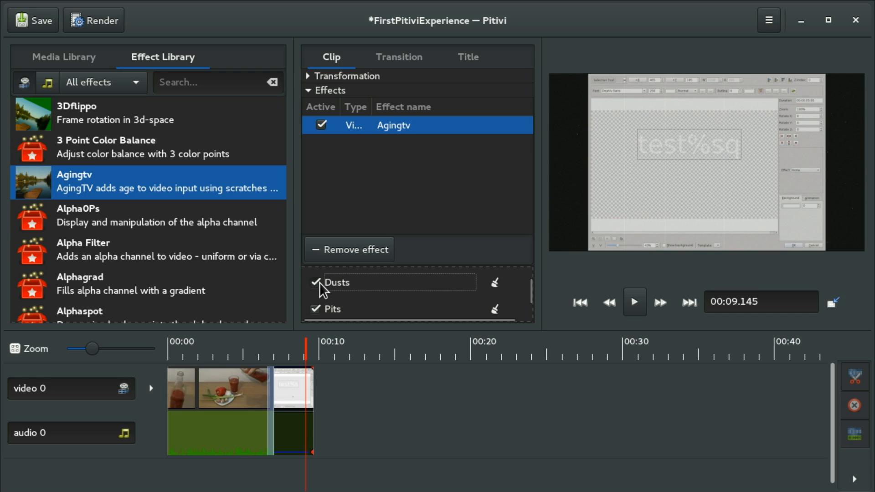
- Switch the Agingtv effect off and back on, and toggle its Pits option off and back on
click(321, 126)
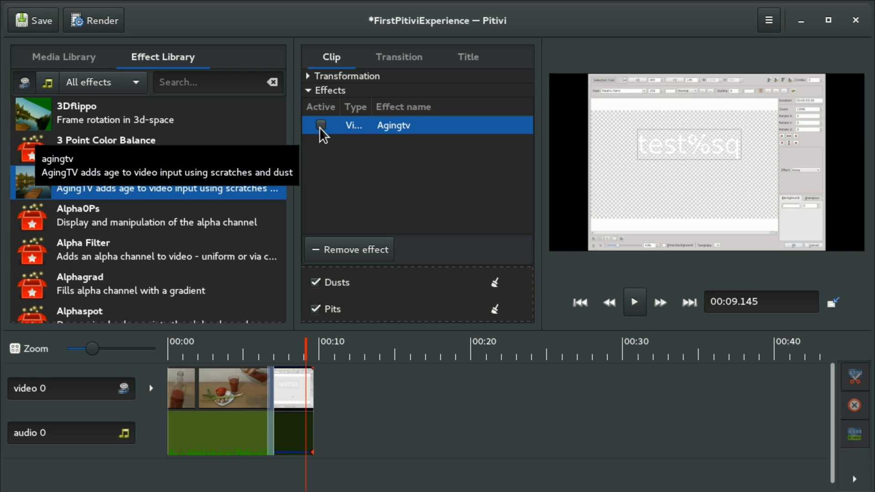
click(320, 126)
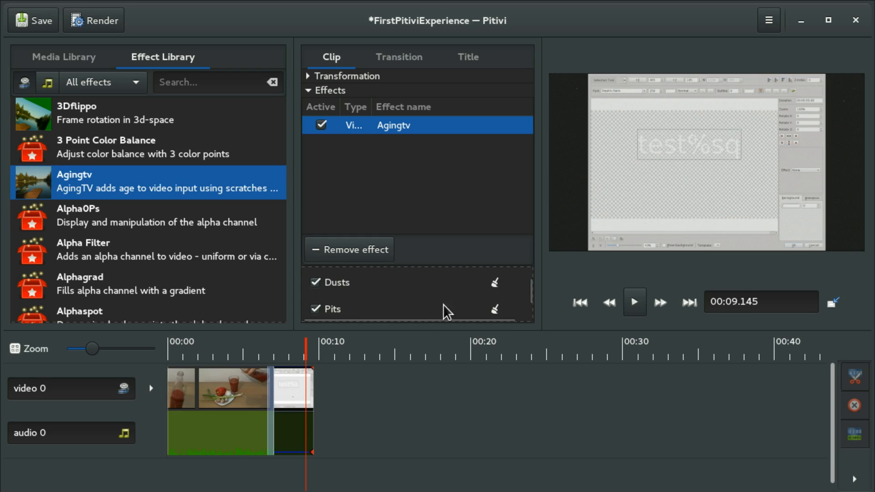
click(322, 309)
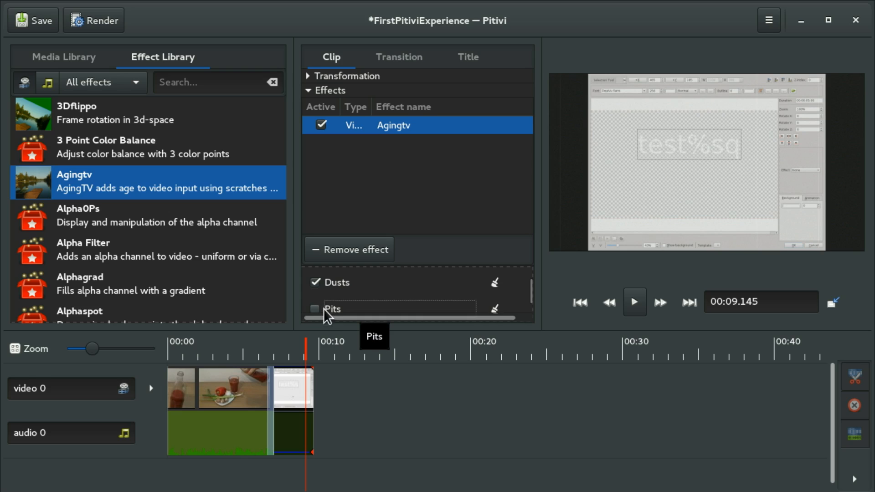
click(323, 308)
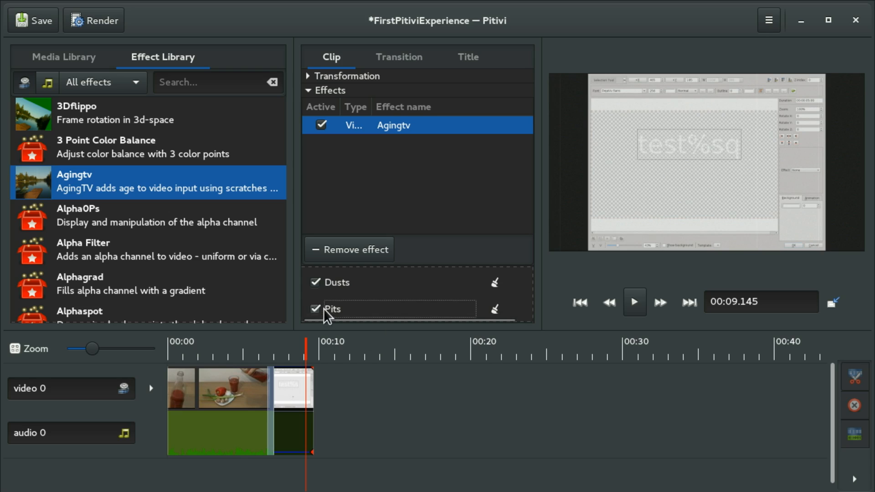
click(321, 307)
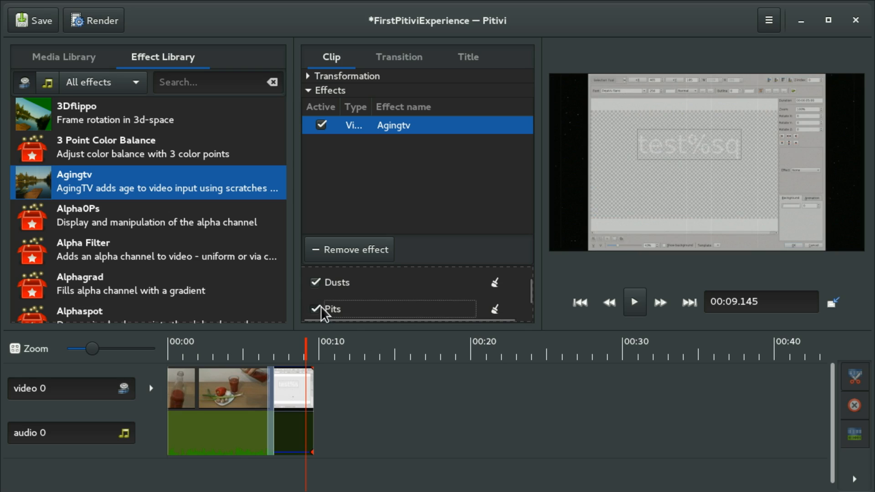
click(321, 307)
- Raise the Agingtv effect's Scratch Lines value to 20
scroll(471, 305, down, 4)
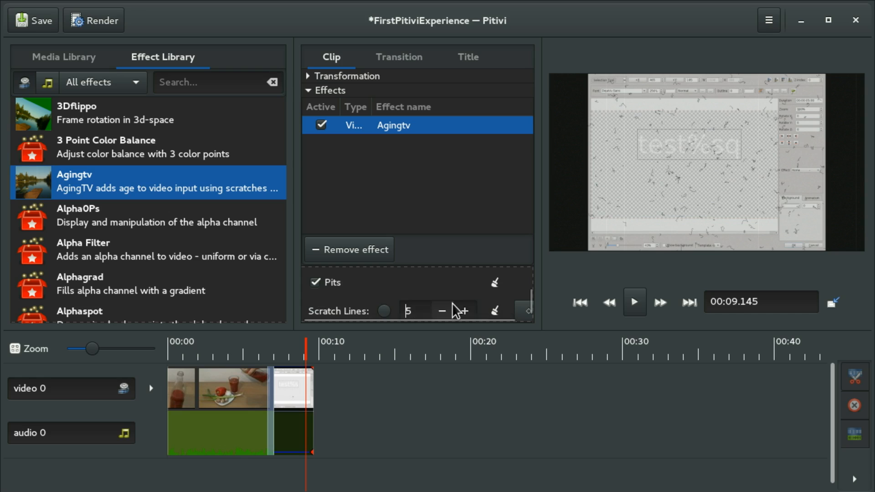
click(418, 312)
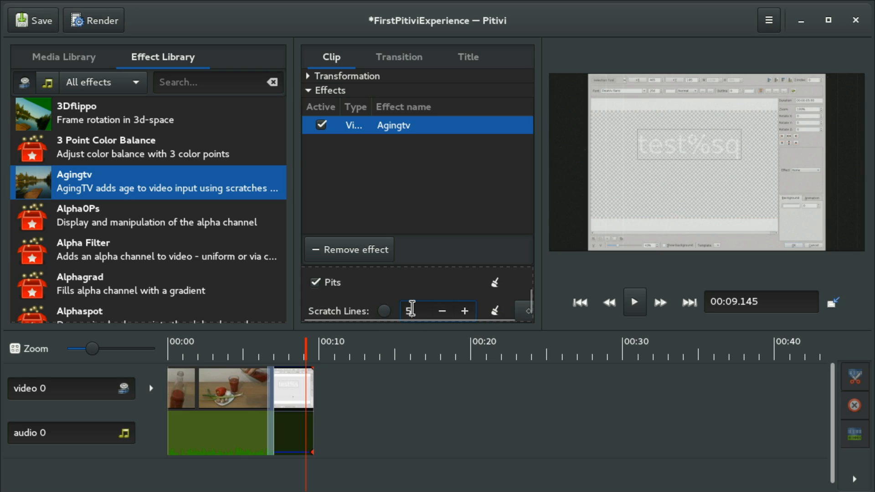
text(0)
click(468, 311)
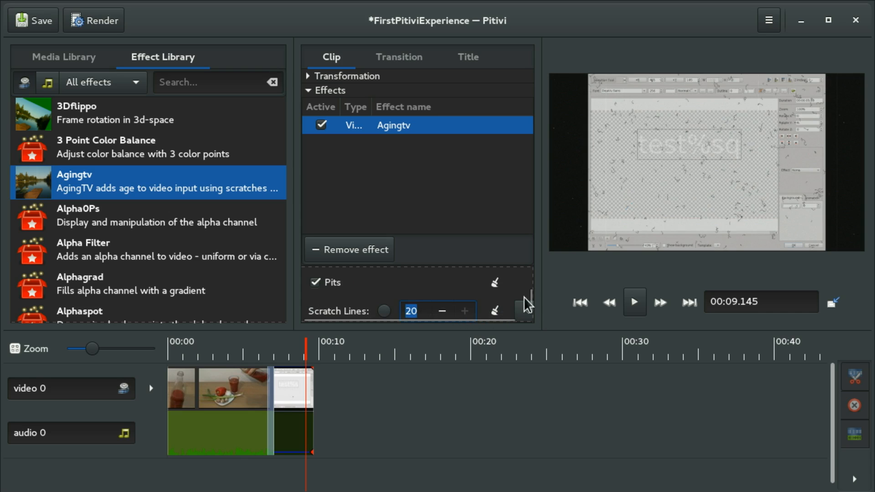
scroll(528, 274, up, 3)
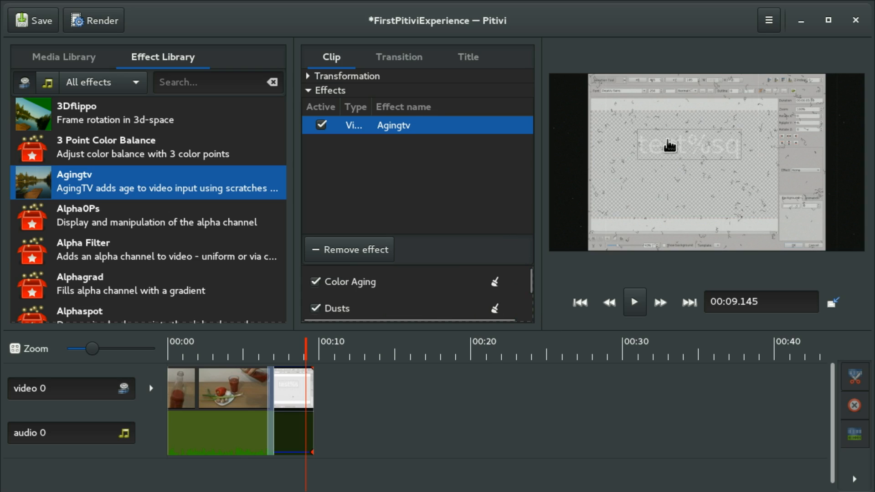
- Place the playhead at the end of the last timeline clip and clear the clip selection
click(212, 453)
drag(212, 466, 338, 468)
drag(486, 431, 502, 399)
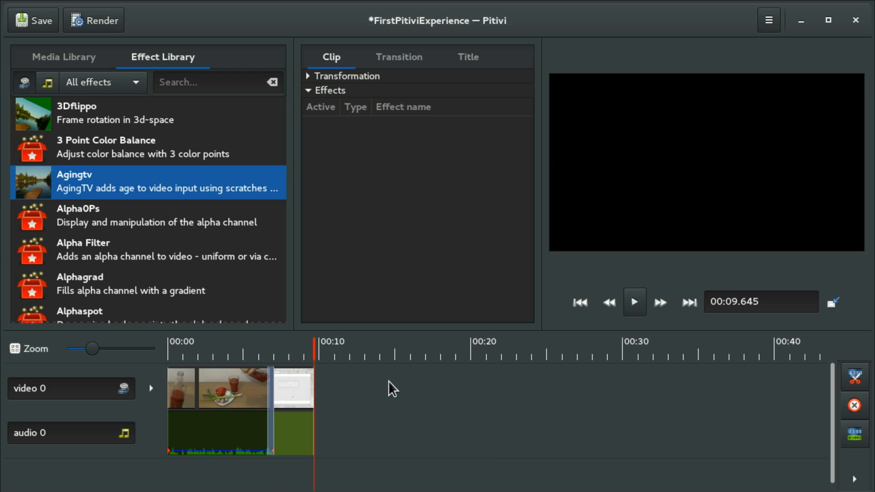
mouse_move(380, 398)
mouse_down()
mouse_move(430, 392)
mouse_move(378, 404)
mouse_move(386, 406)
mouse_up()
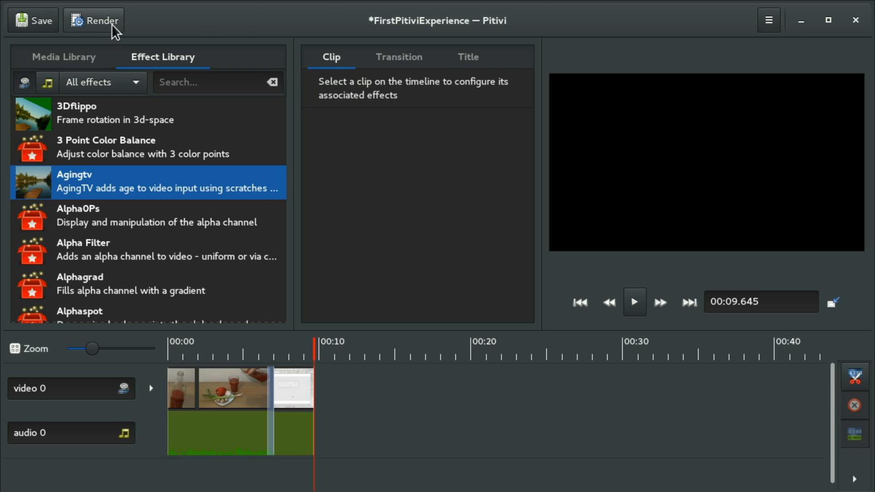
- Save the project, and choose MP4 as the container format for rendering it
click(45, 19)
click(94, 26)
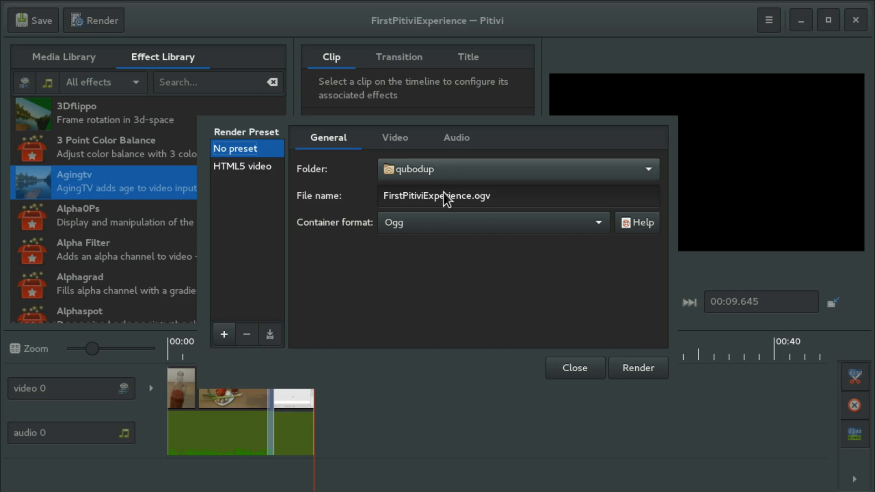
click(448, 222)
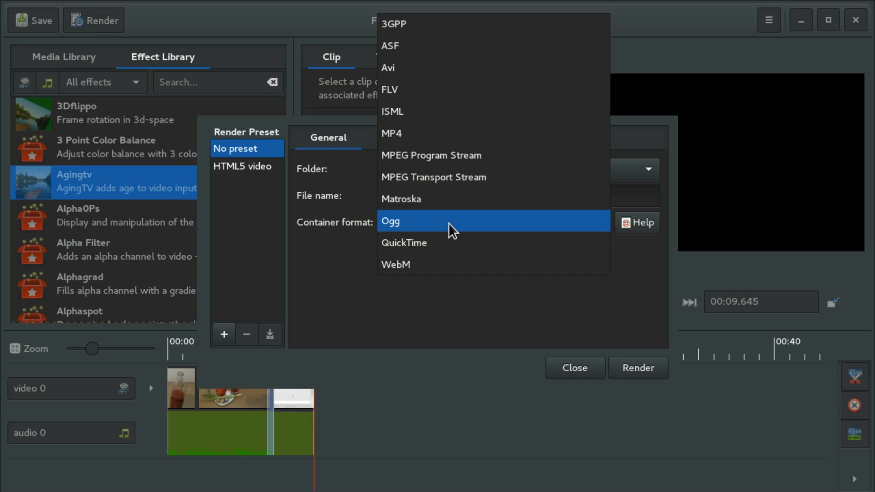
click(475, 135)
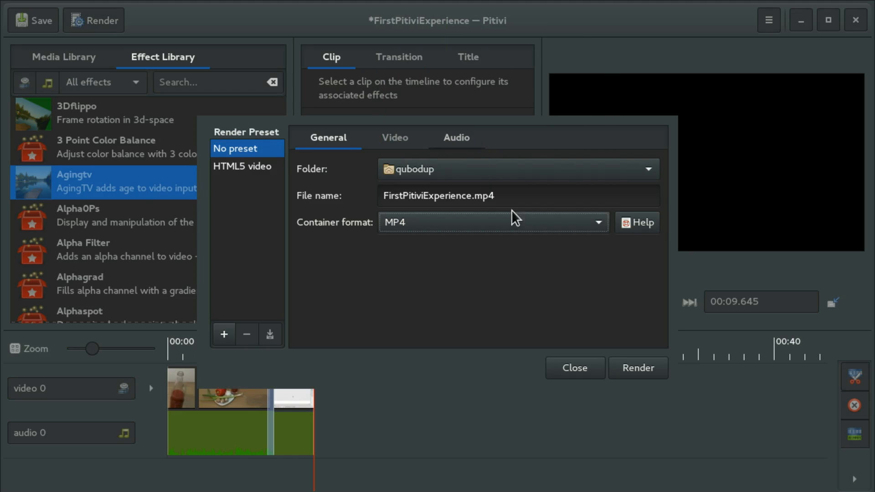
- Set the render's video codec to x264enc
click(390, 143)
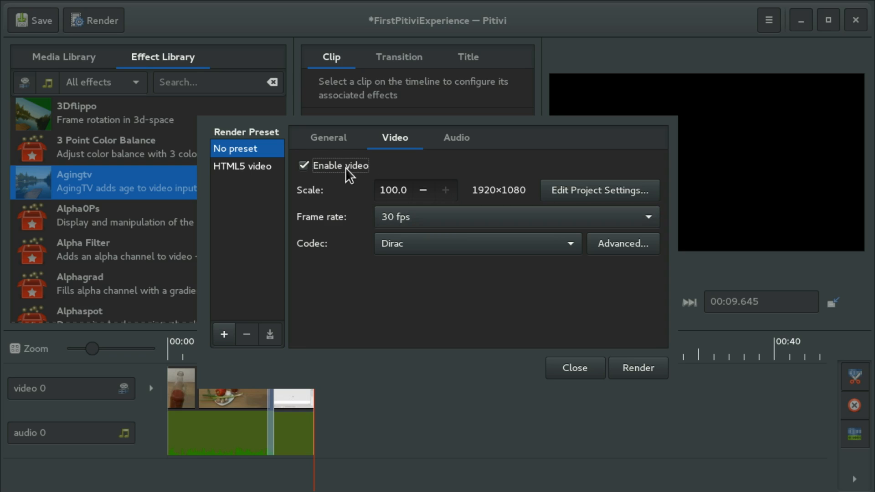
click(458, 243)
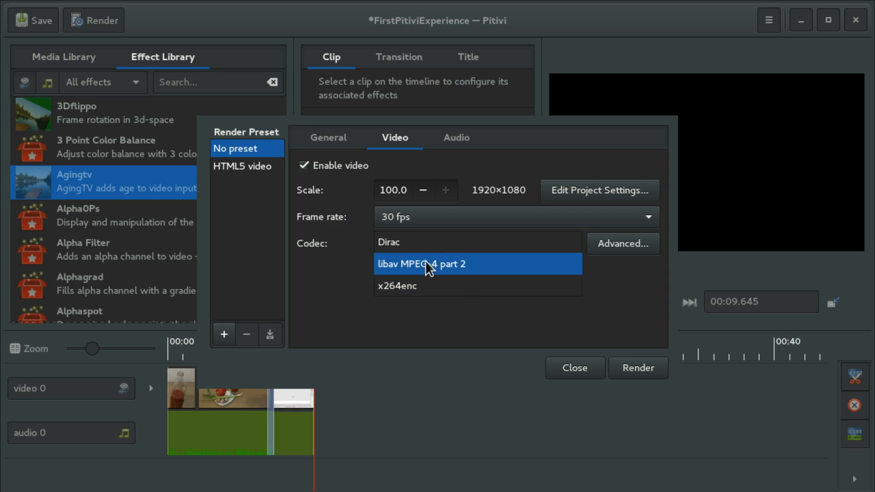
click(400, 283)
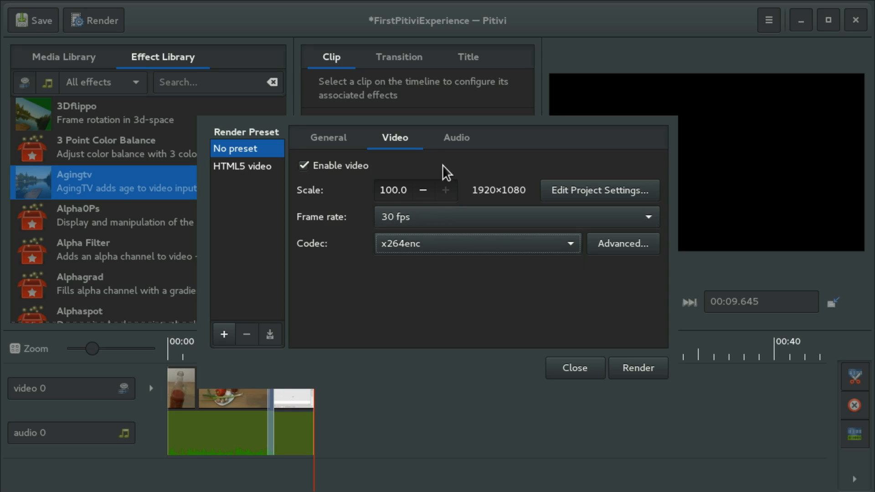
- Look at the audio render settings, and try libav MPEG-4 part 2 as the video codec before returning to x264enc
click(454, 149)
click(416, 139)
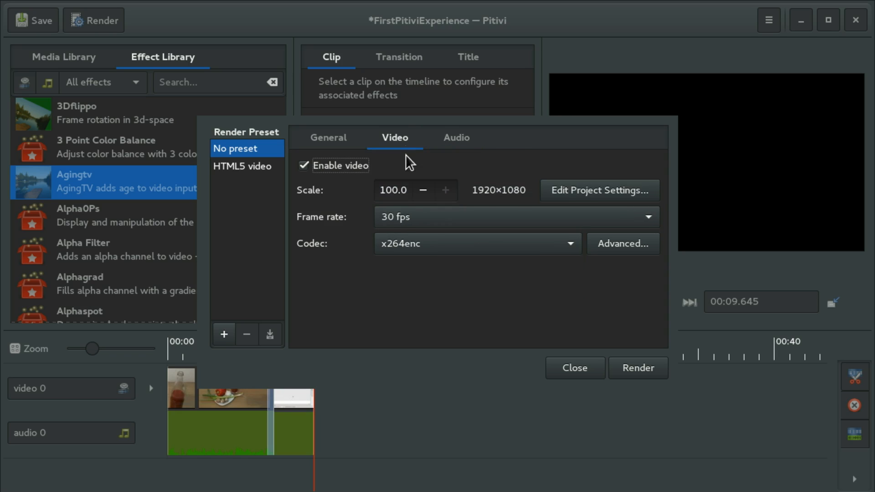
click(423, 242)
click(431, 246)
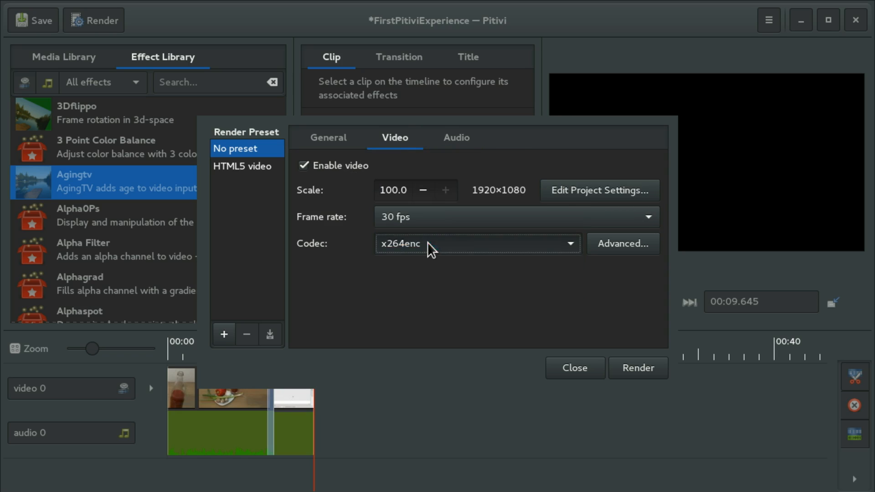
click(423, 244)
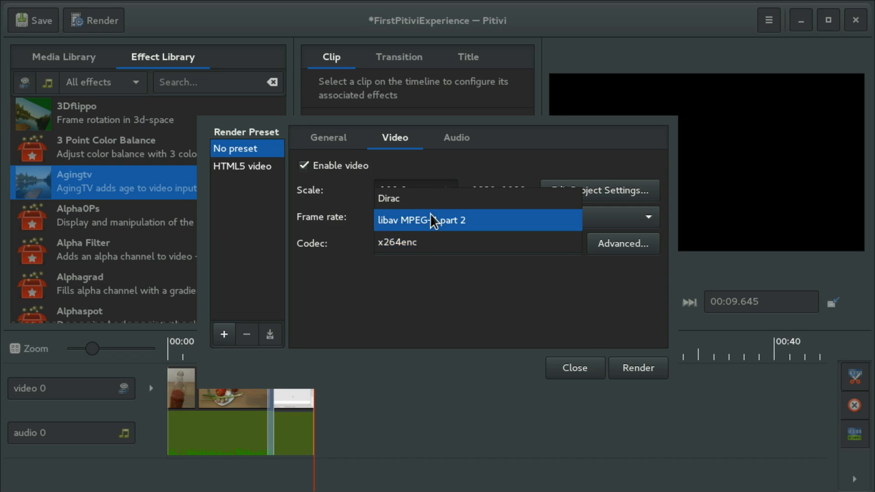
click(431, 218)
click(418, 248)
click(412, 263)
click(412, 243)
click(411, 242)
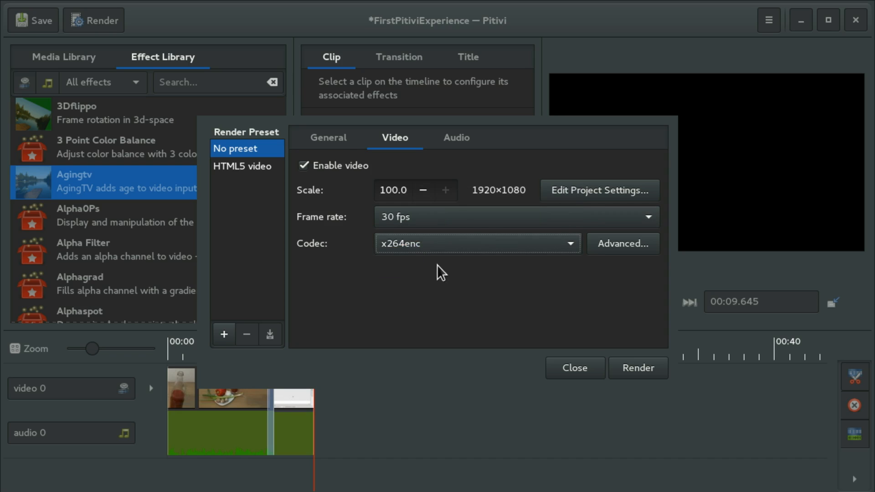
- Examine the render's audio settings and its available video codecs and frame rates, keeping x264enc and 30 fps
click(453, 134)
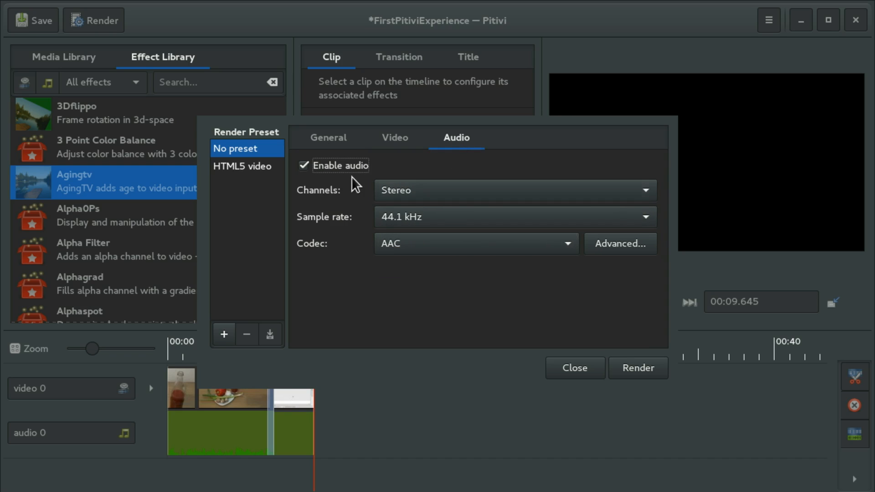
click(396, 138)
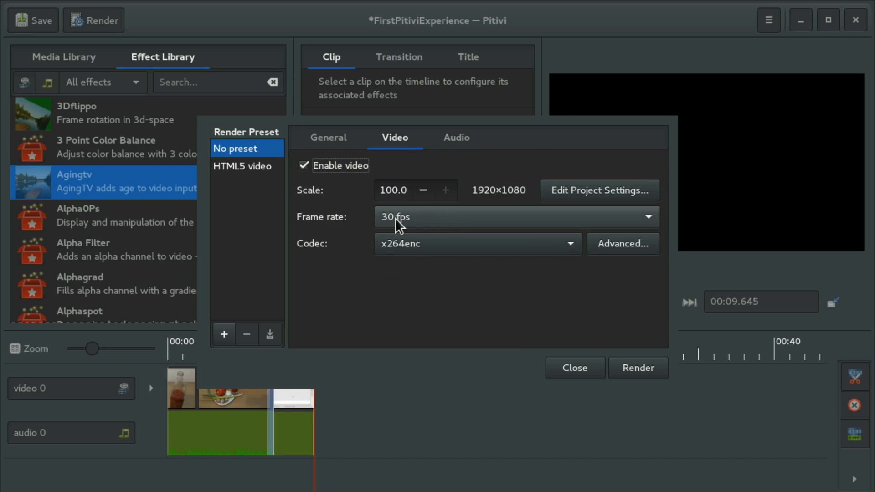
click(425, 243)
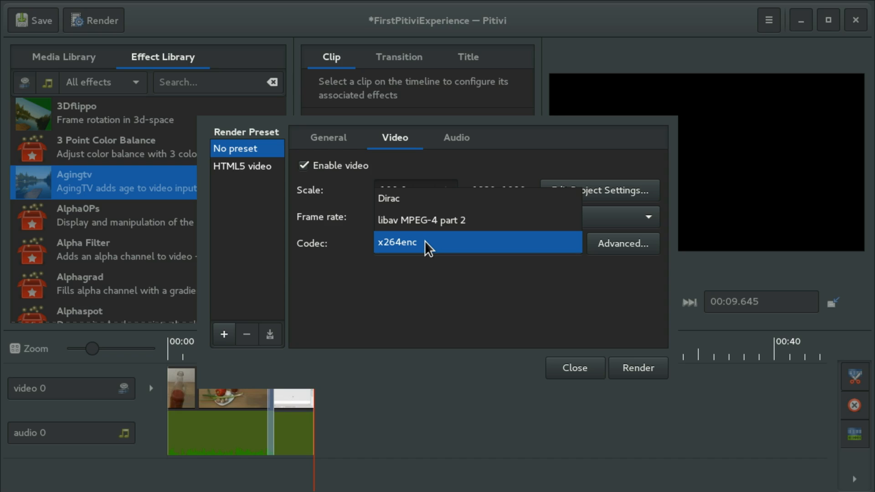
click(410, 248)
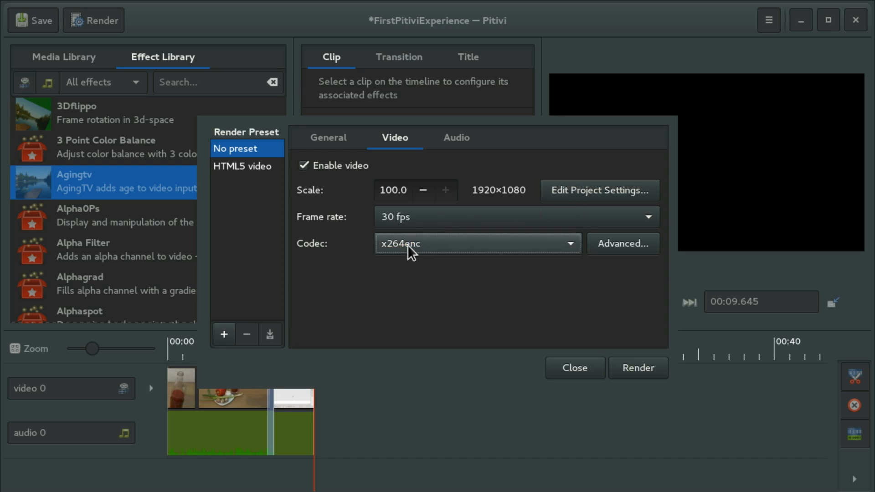
click(384, 220)
click(362, 260)
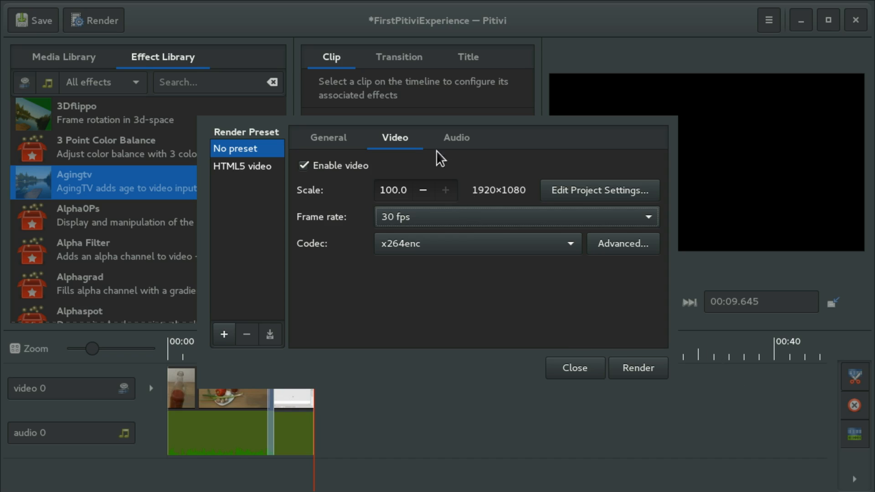
- Recheck the audio, video and general render settings, and start rendering the project as FirstPitiviExperience.mp4
click(441, 136)
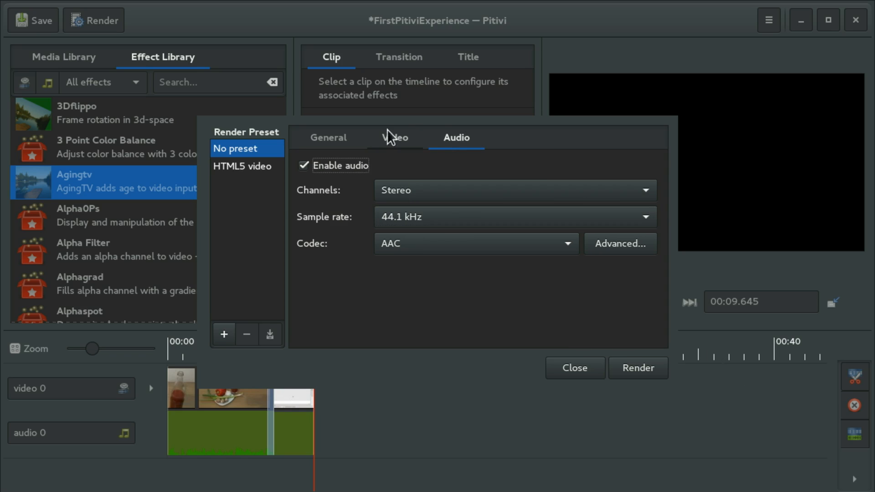
click(338, 135)
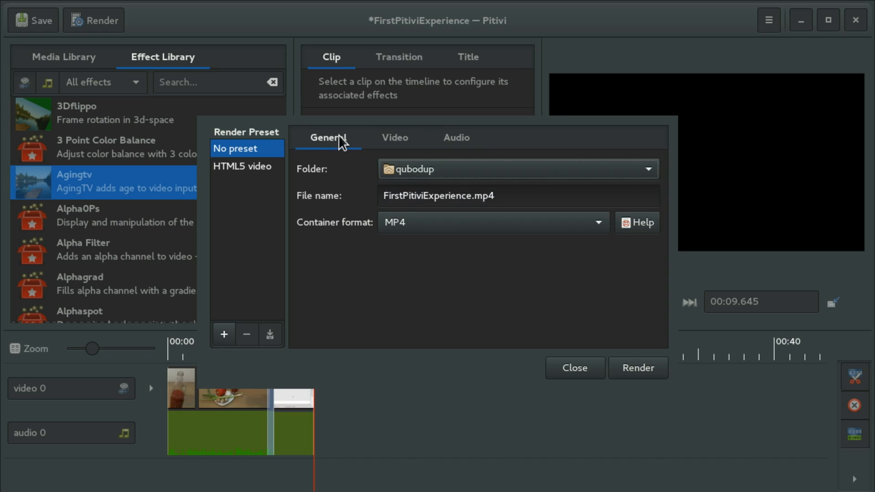
click(403, 139)
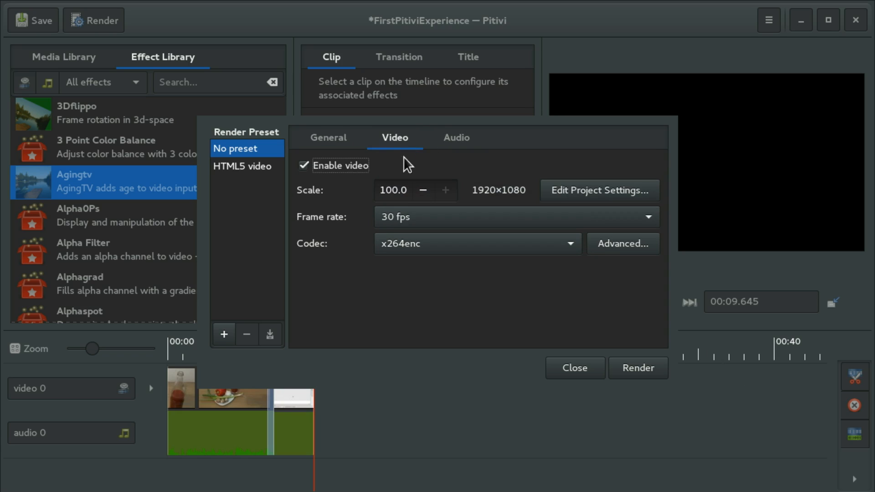
click(331, 145)
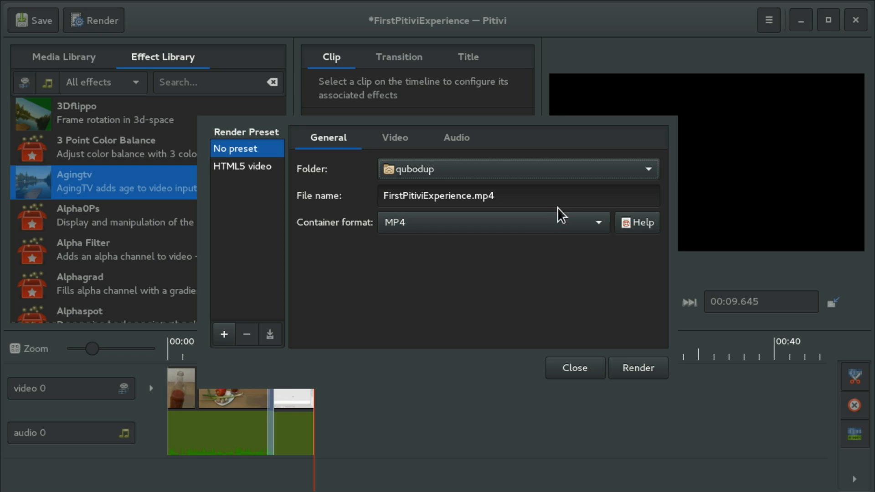
click(638, 364)
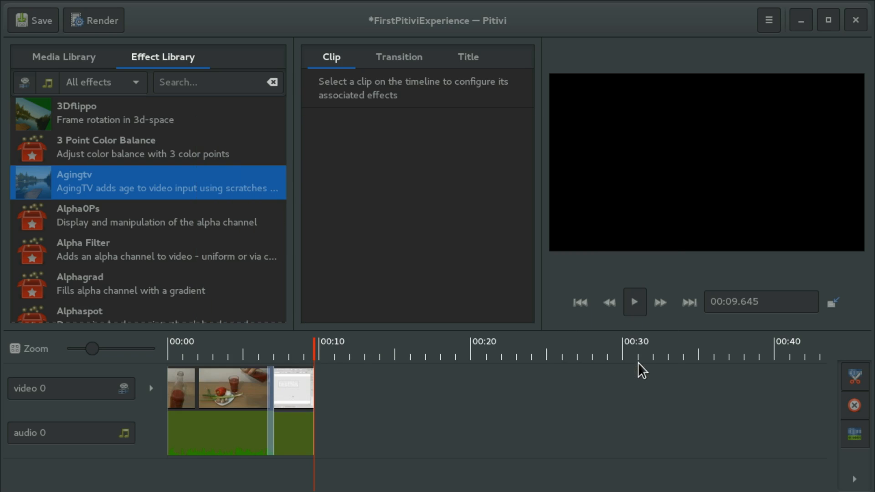
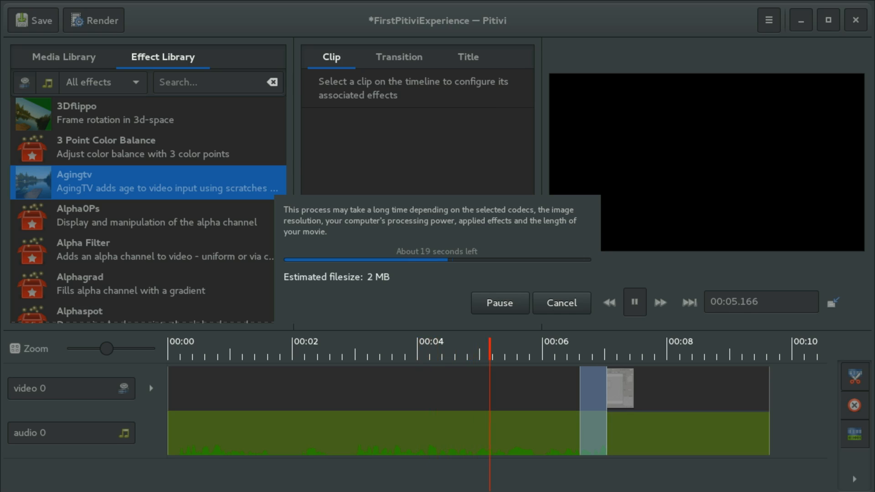
- Check the files pitifirst.mkv and FirstPitiviExperience.mp4 in the file manager while rendering, and play the finished render
drag(822, 156, 874, 132)
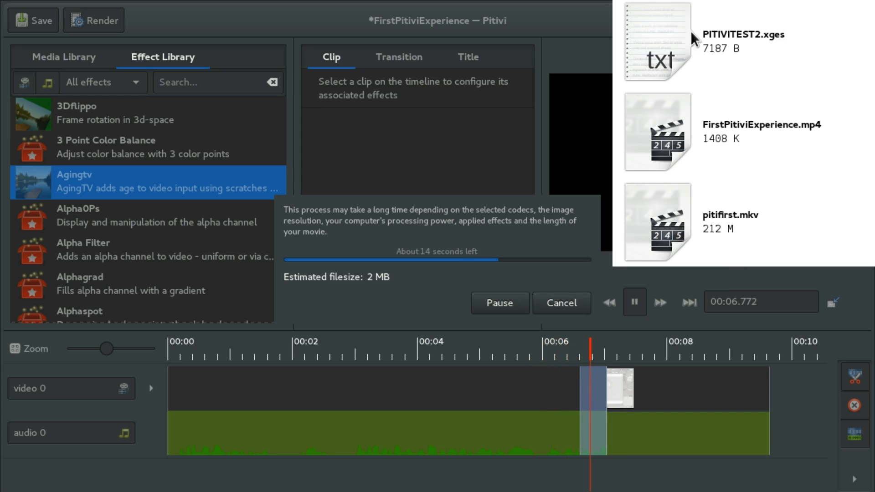
click(762, 205)
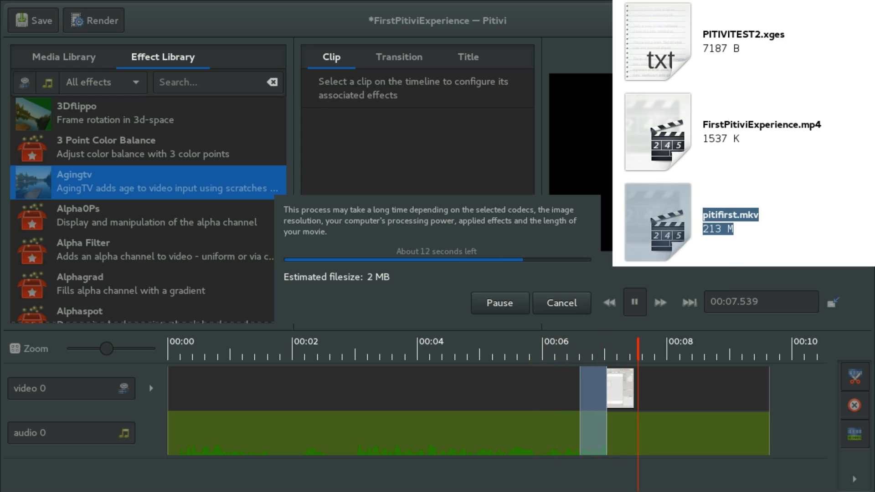
click(807, 132)
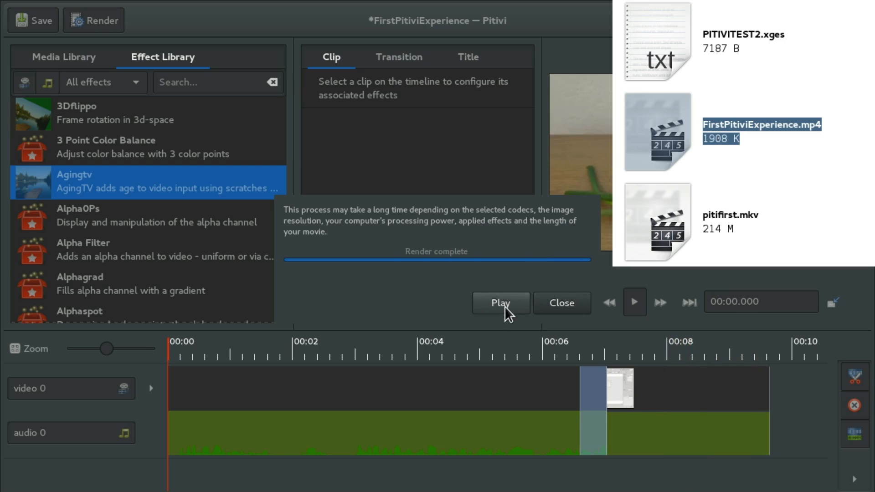
click(501, 294)
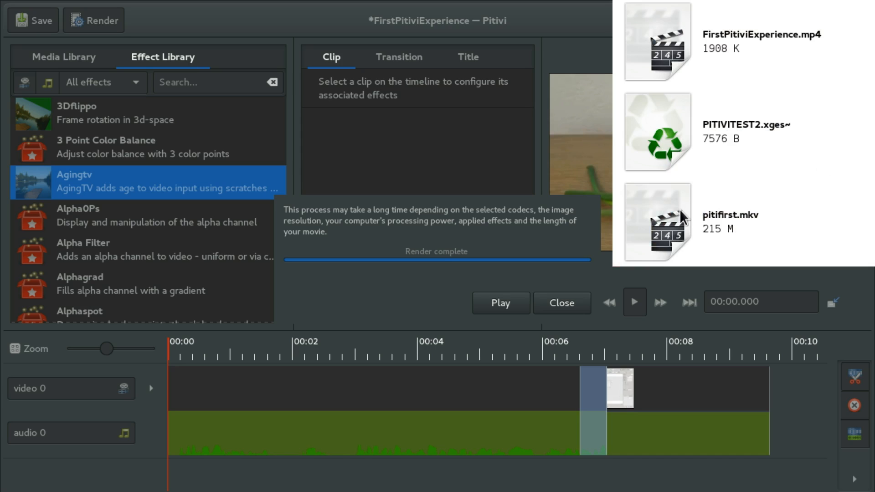
- Try opening pitifirst.mkv from the file manager in VLC
right_click(680, 210)
mouse_move(679, 212)
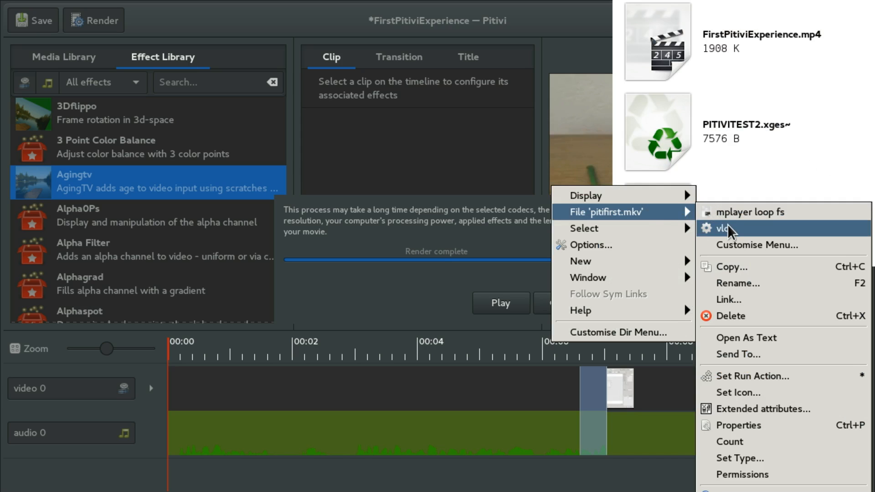
click(727, 229)
drag(619, 117, 236, 180)
drag(376, 374, 844, 483)
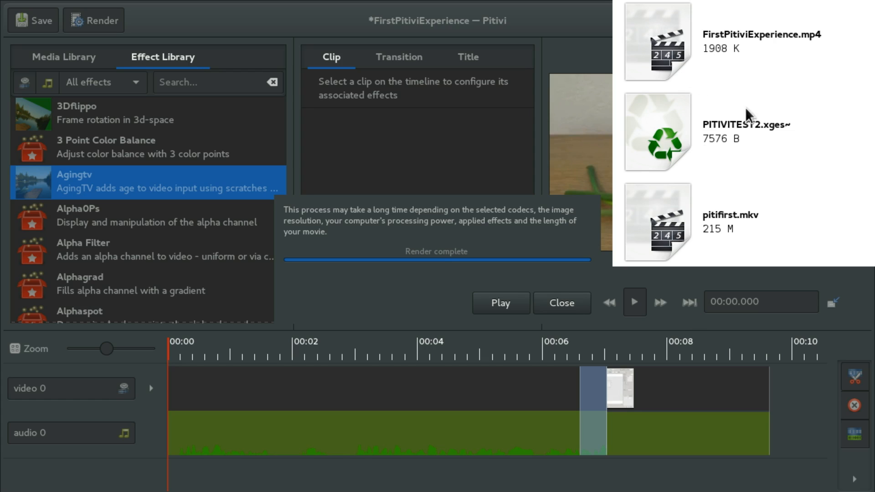
- Open FirstPitiviExperience.mp4 in VLC, pause it and jump through its last seconds to review the transition and aging effect
right_click(670, 42)
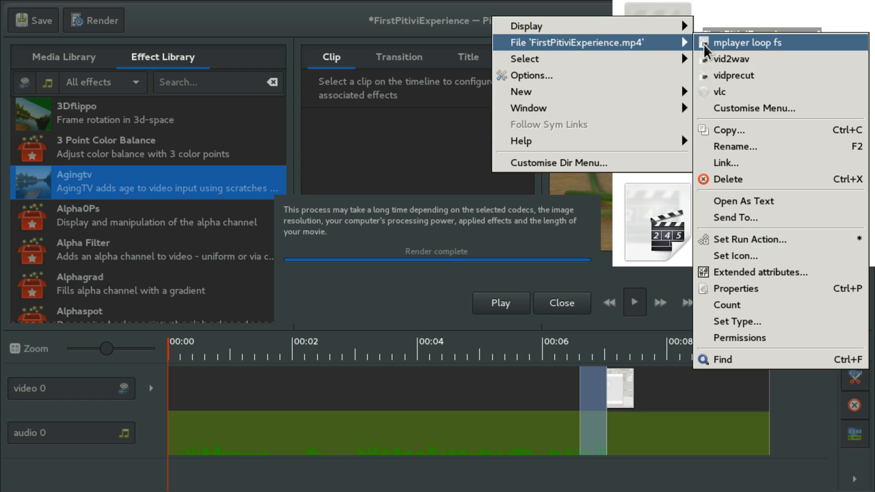
click(737, 89)
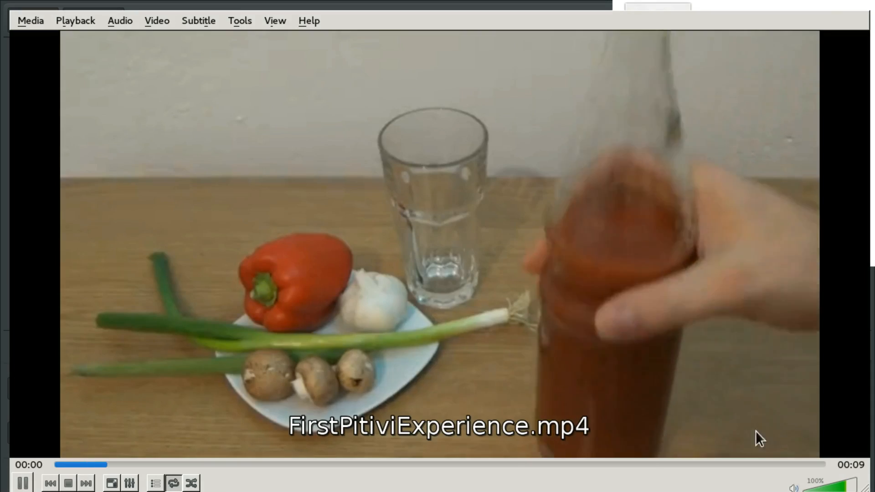
key(space)
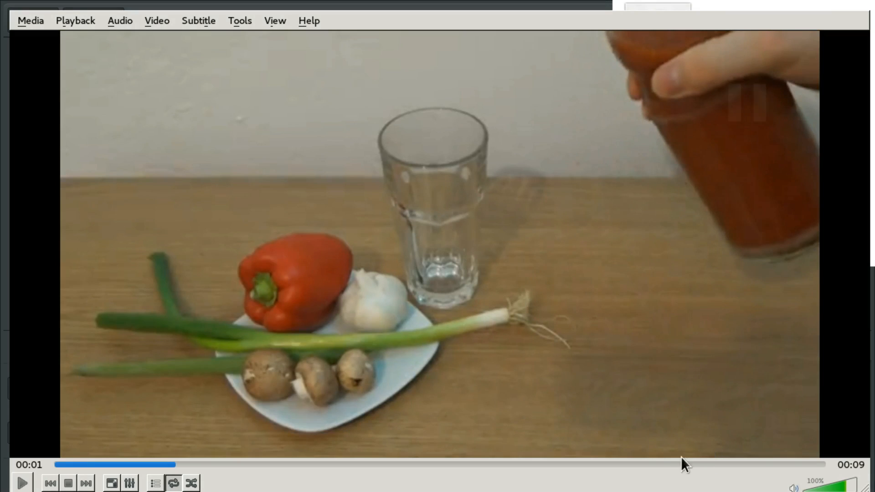
click(714, 465)
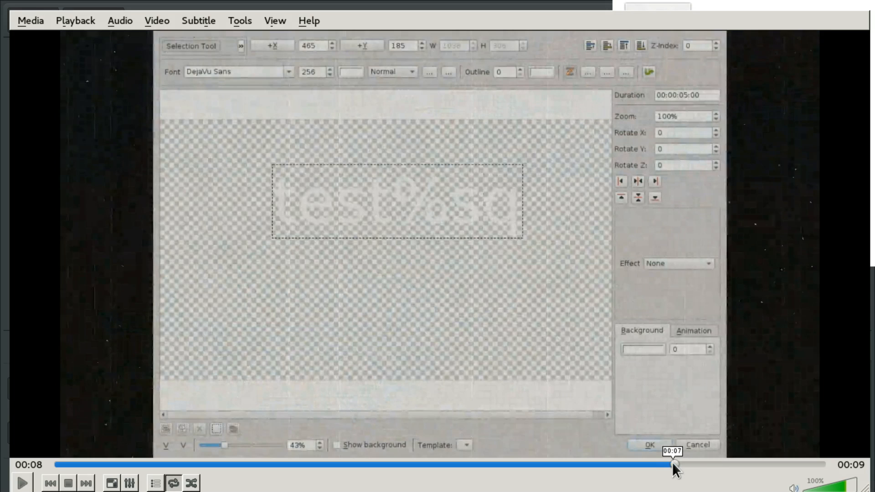
click(664, 463)
click(750, 465)
click(772, 465)
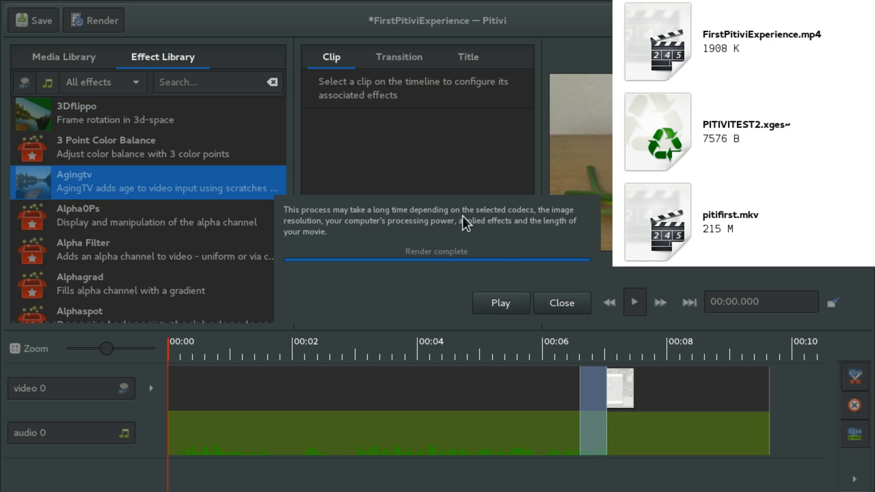
- Close the finished render's progress window and the render settings in Pitivi
click(553, 302)
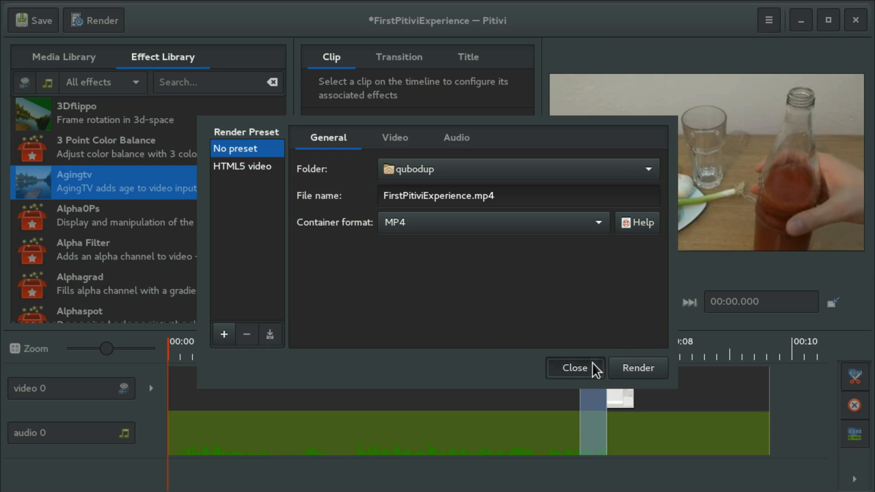
click(575, 366)
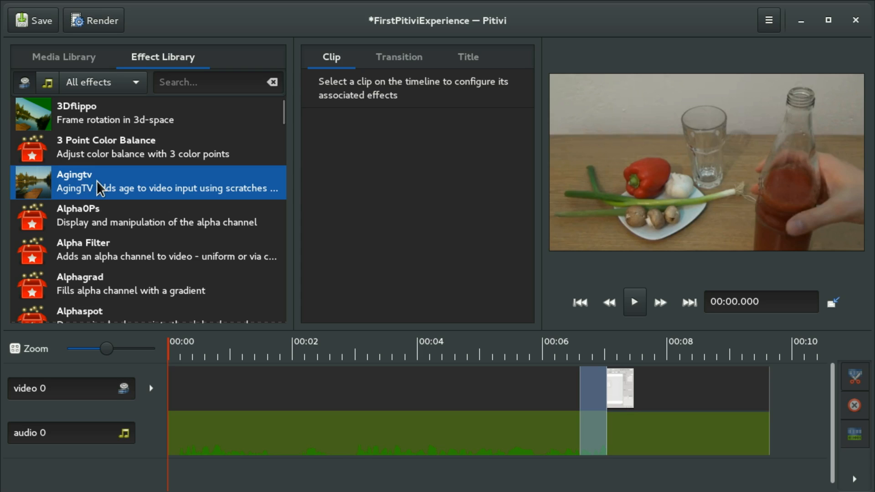
- Review the available effects, the timeline, the imported media, and the clip, transition and title options
scroll(104, 155, down, 10)
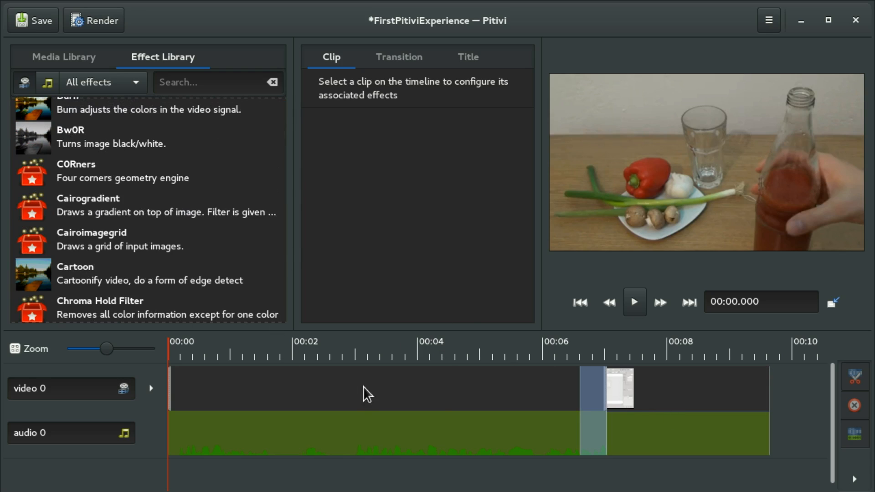
scroll(357, 394, down, 1)
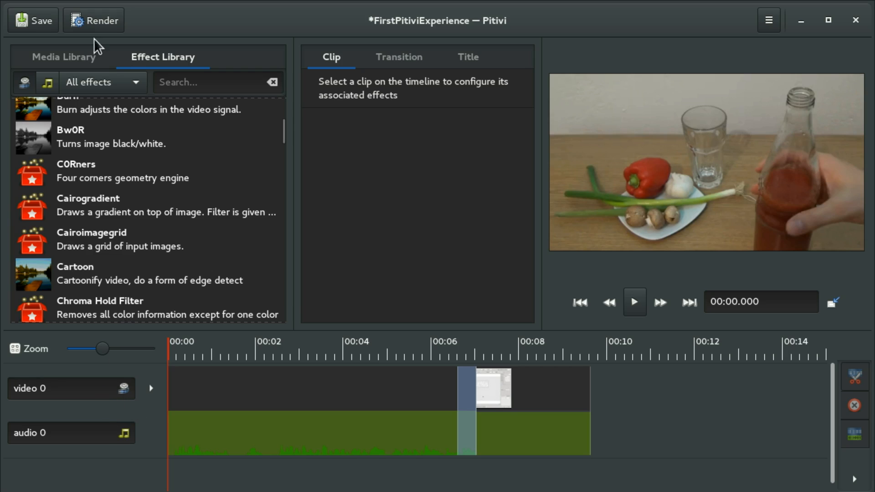
click(40, 53)
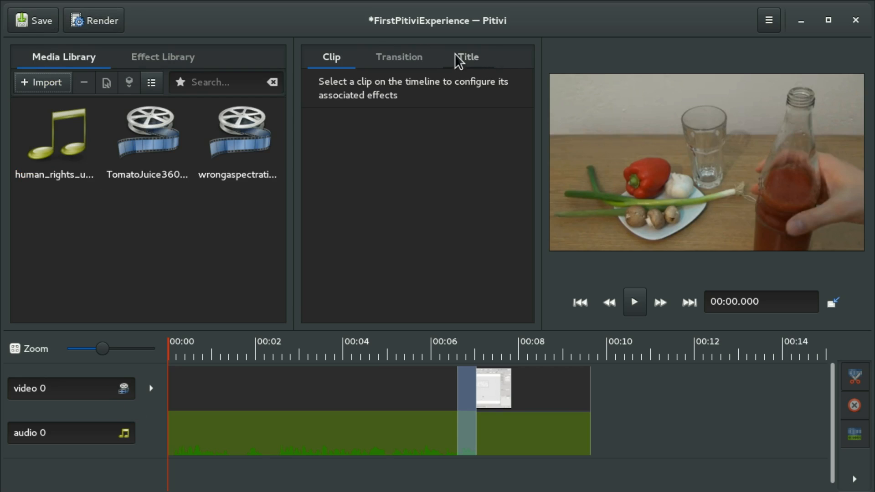
click(422, 54)
click(468, 59)
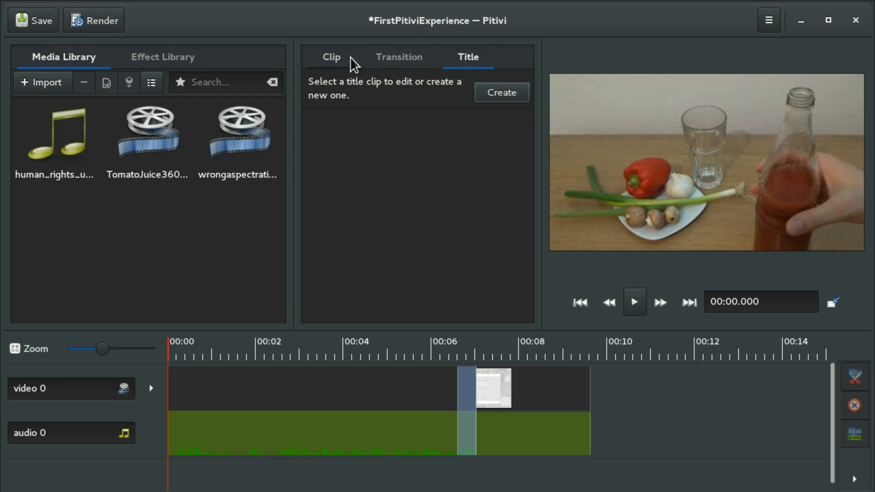
click(327, 56)
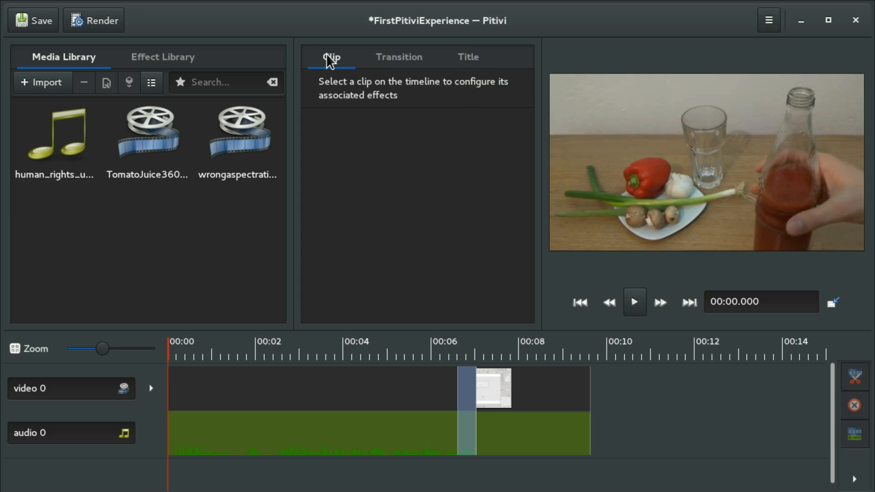
click(410, 49)
click(475, 68)
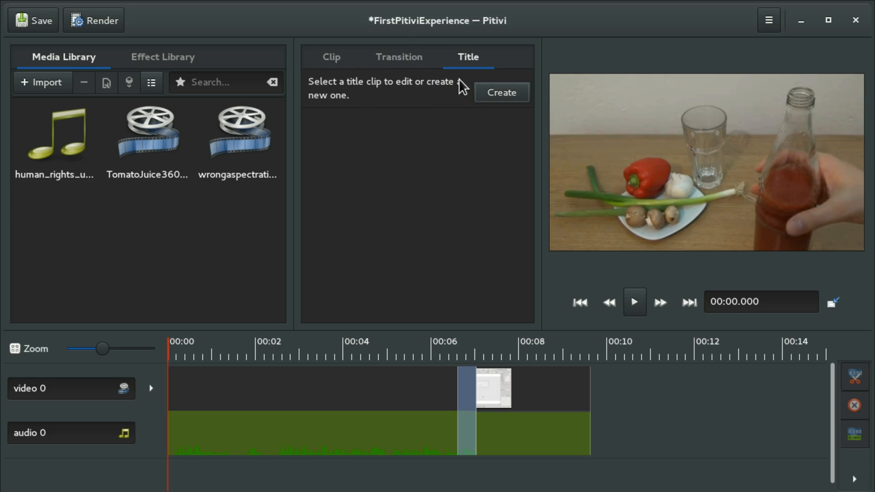